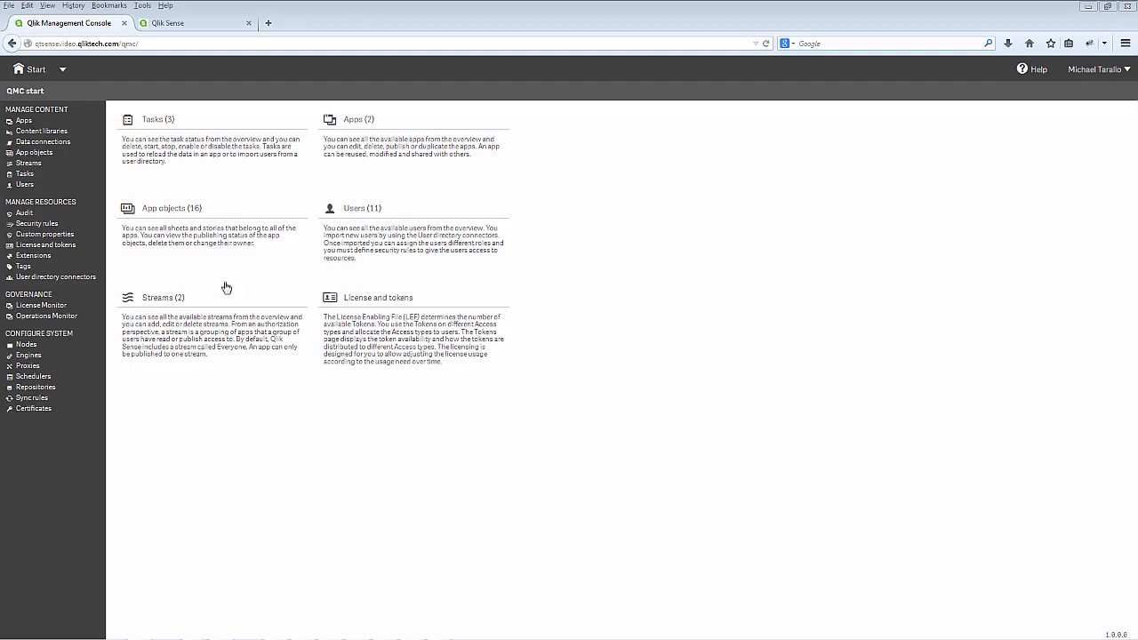
Review the existing data connections in the management console, and return to the start page.
click(68, 144)
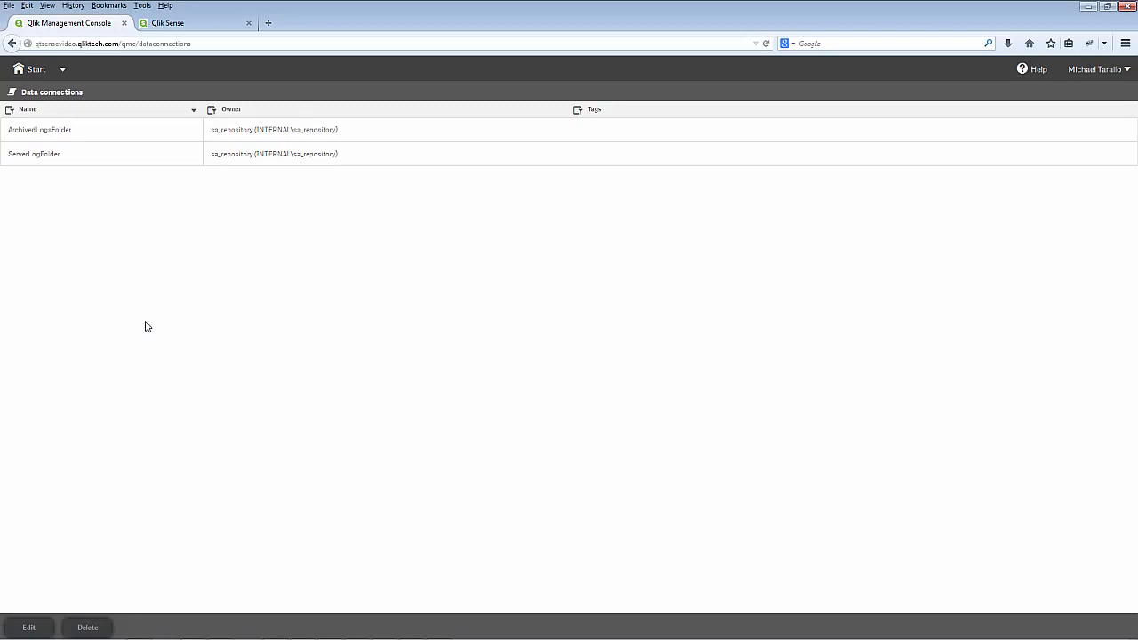
click(27, 76)
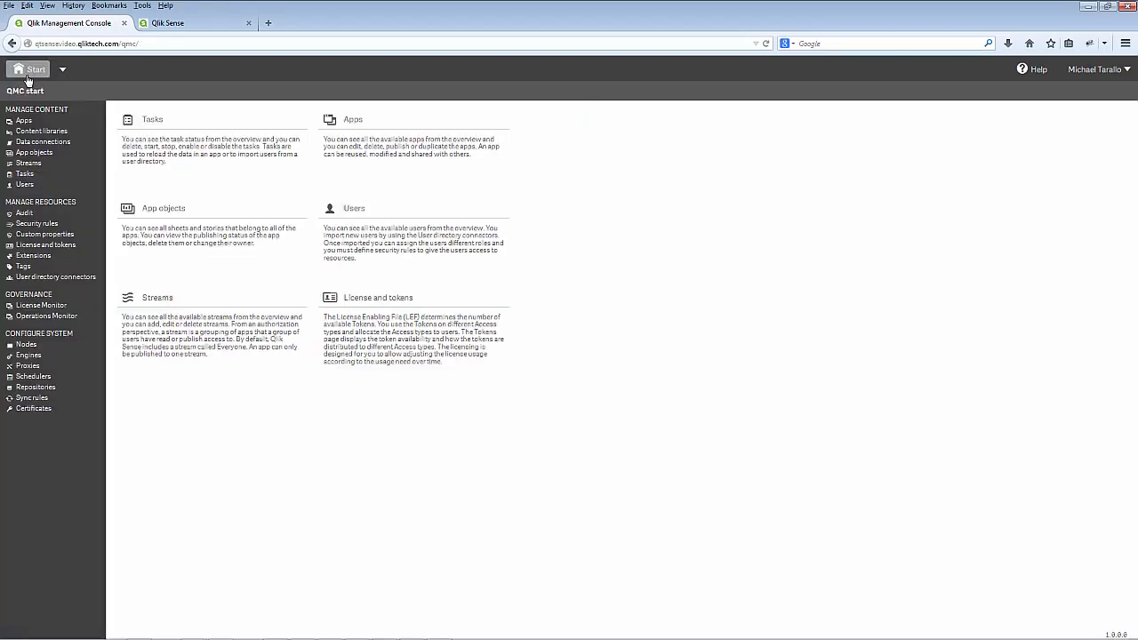
Check the user properties and group membership of the QTSenseVideoUser1 account, and return to the start page.
click(25, 185)
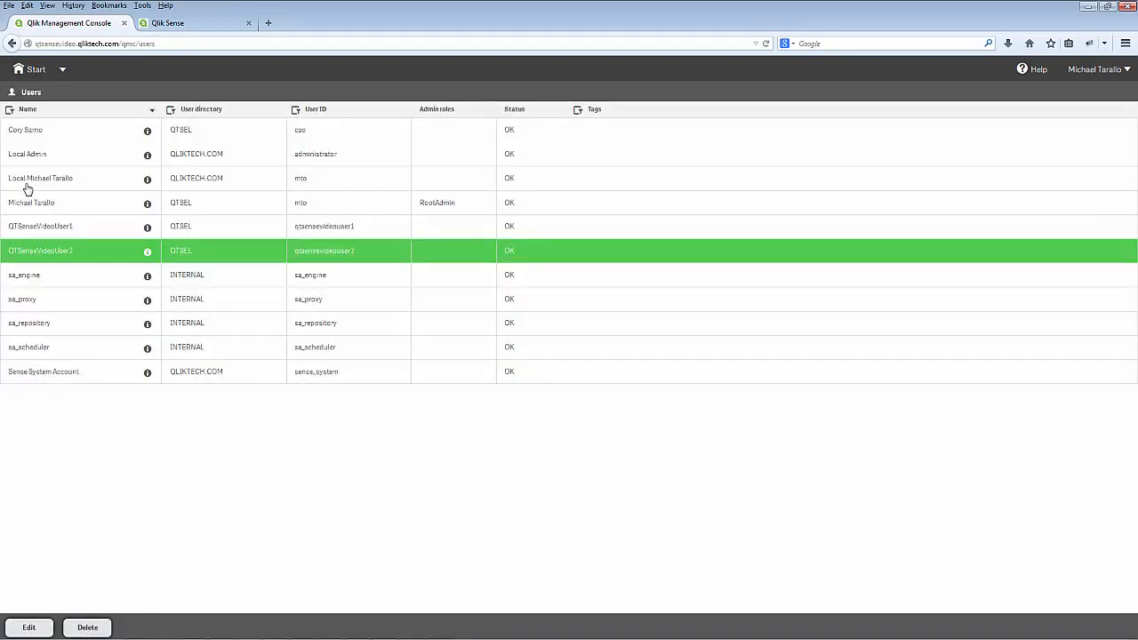
click(57, 230)
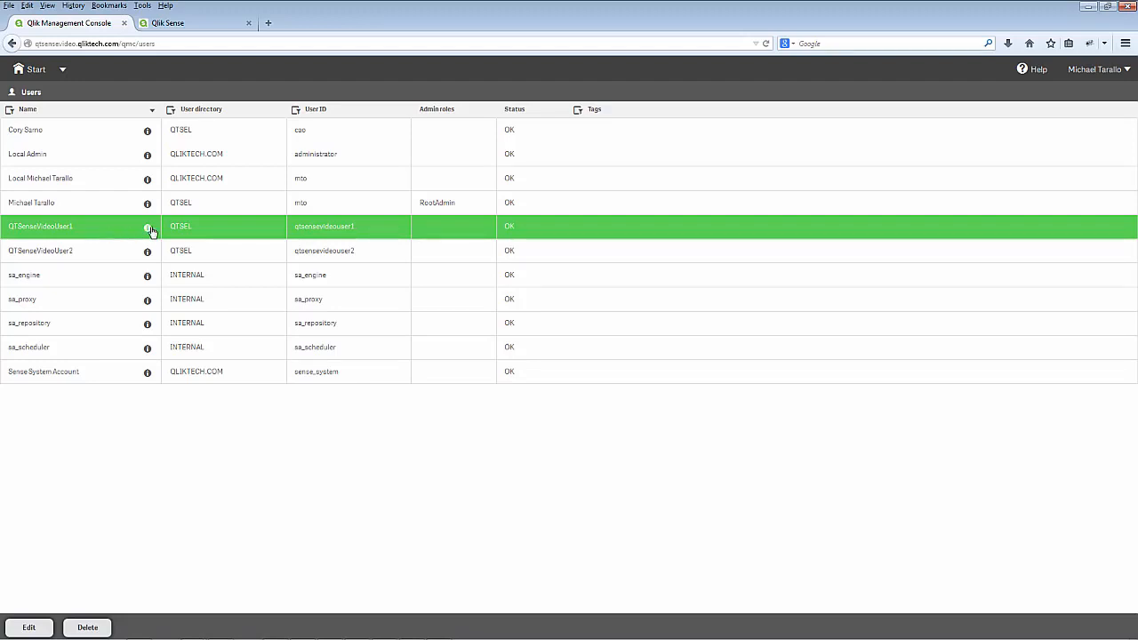
mouse_move(148, 230)
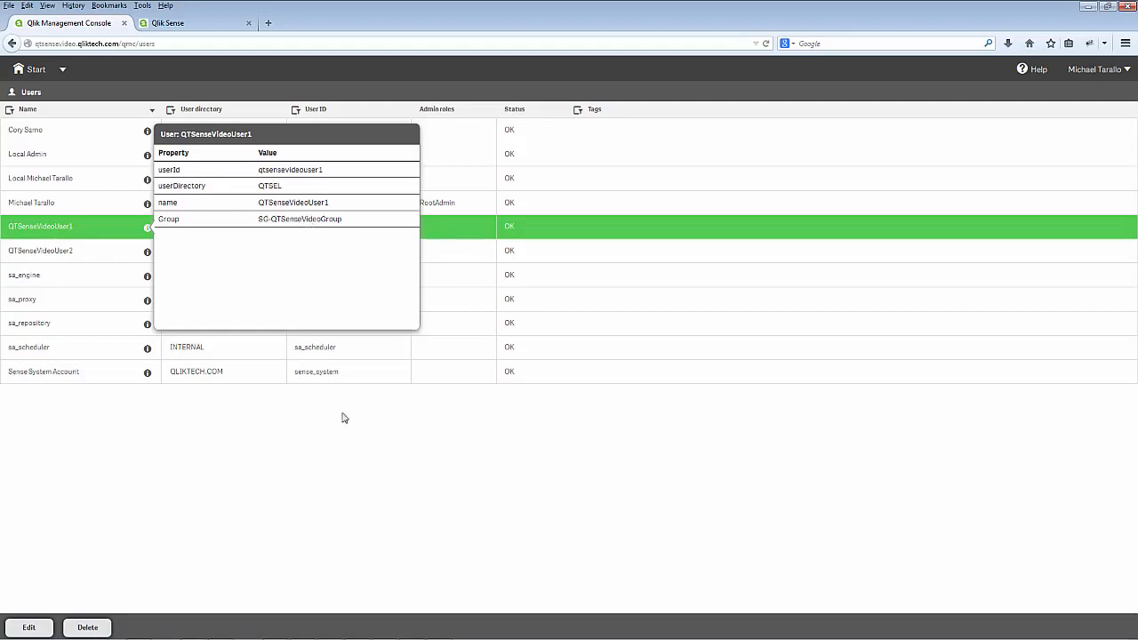
click(337, 500)
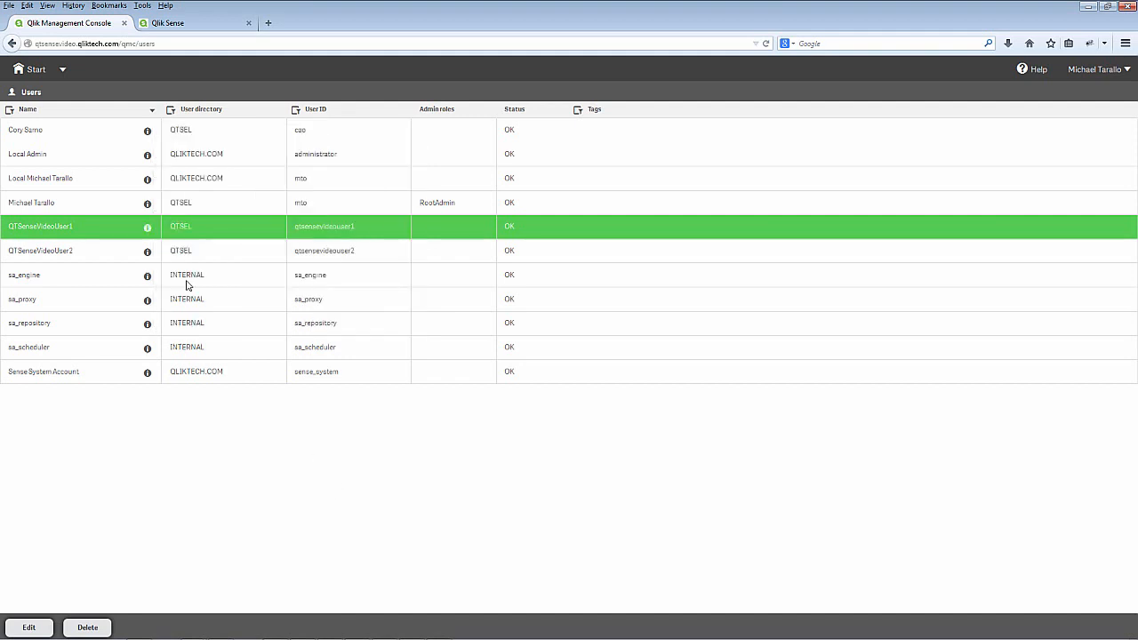
click(35, 70)
Switch to the remote server desktop to examine the 64-bit ODBC system data sources and the QlikSenseData folder, and return to the browser.
key(alt+Tab)
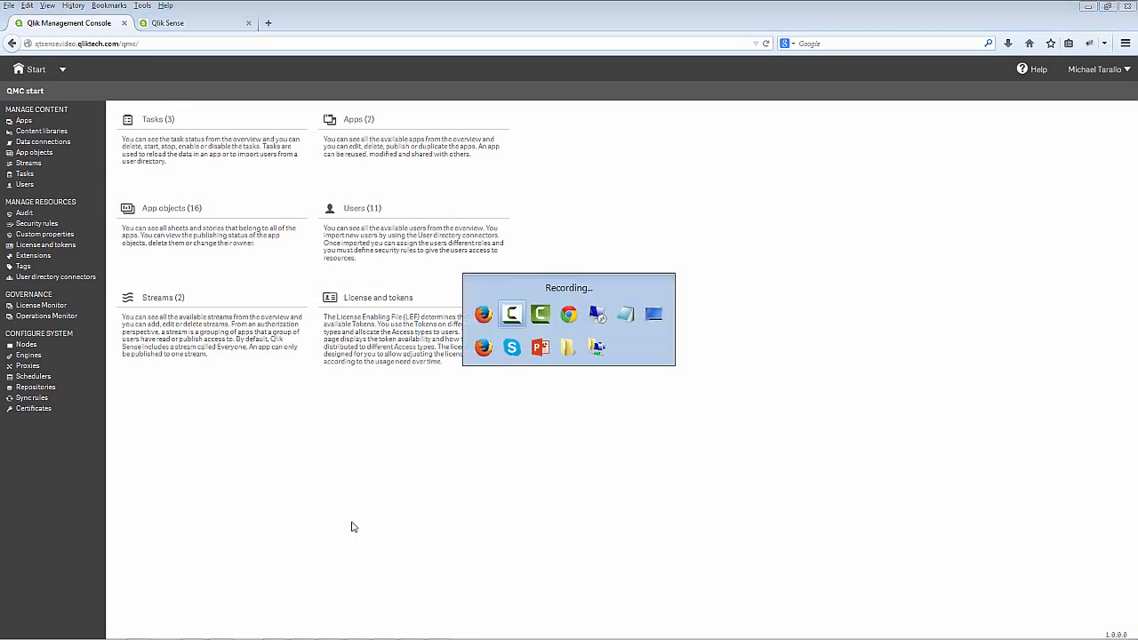
key(alt+Tab)
key(alt+Tab)
key(alt+Tab)
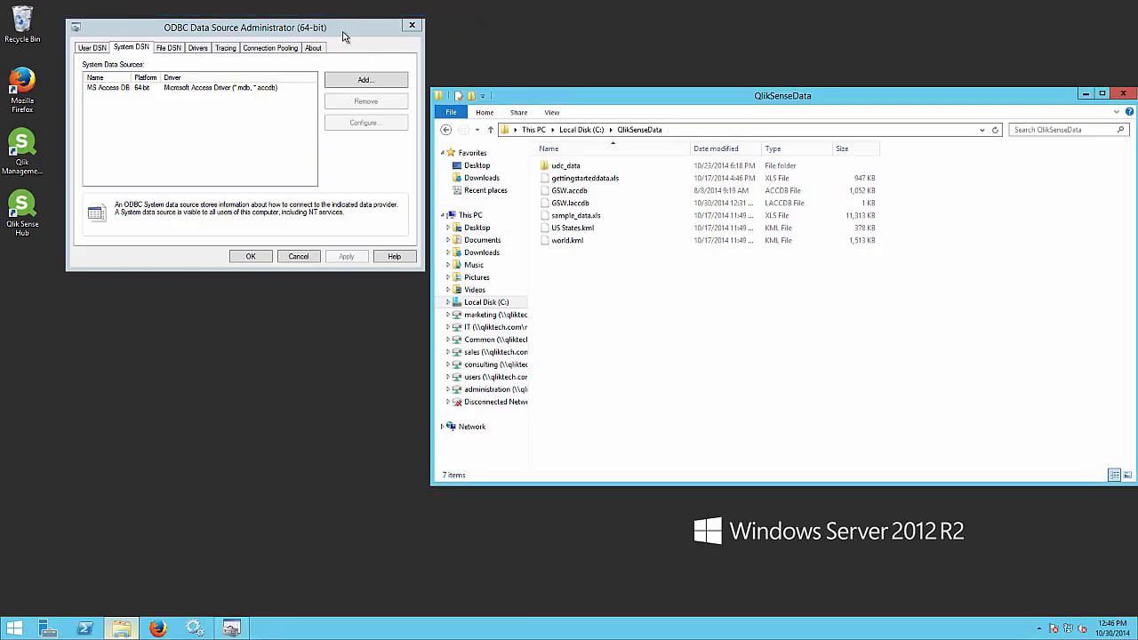
drag(340, 34, 336, 103)
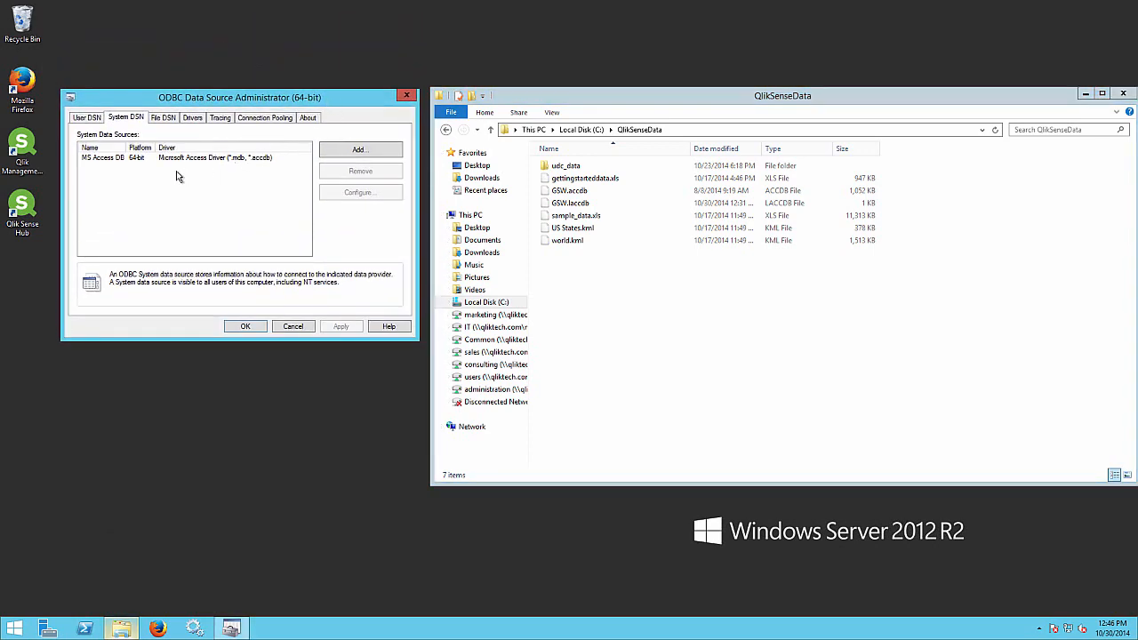
click(685, 321)
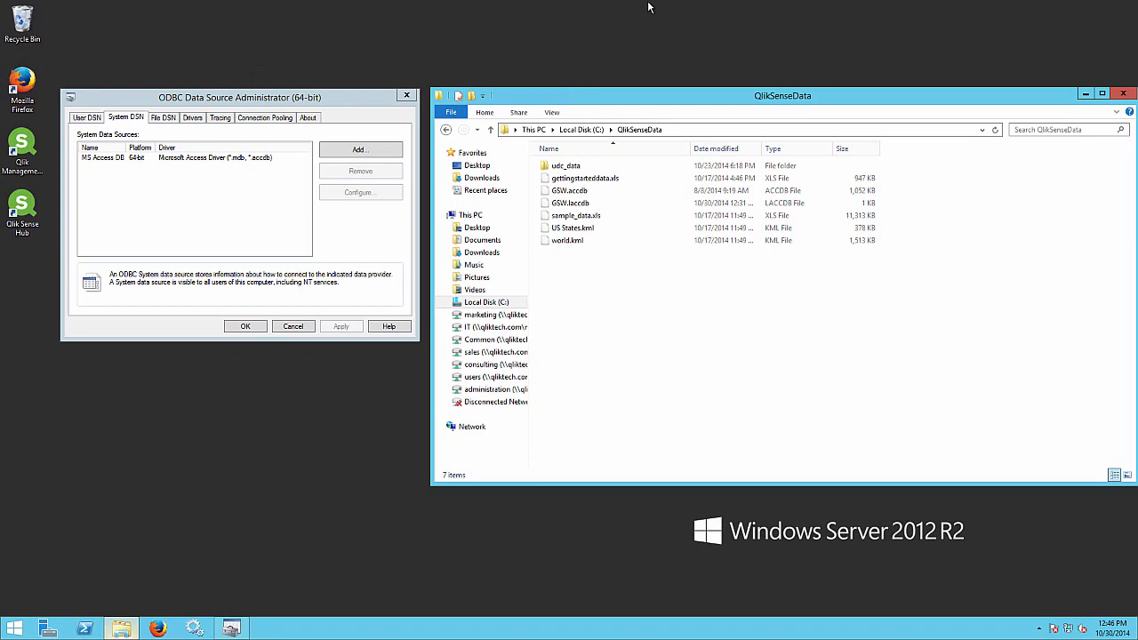
mouse_move(650, 5)
click(426, 8)
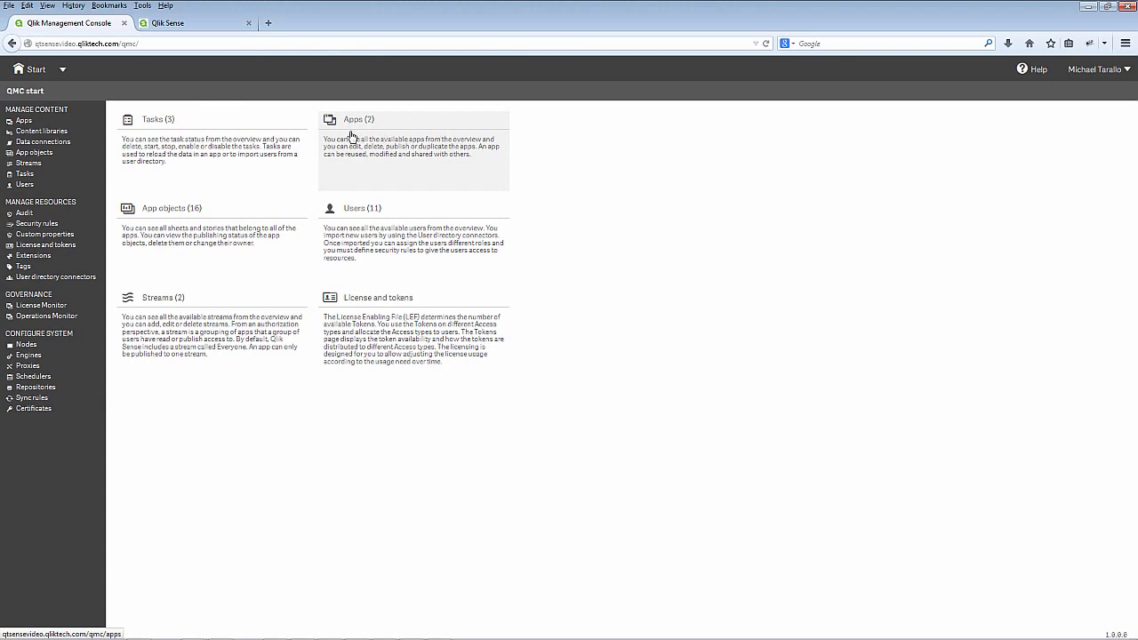
Create an app named Sales and Profit Report in the Qlik Sense hub and open it.
click(203, 24)
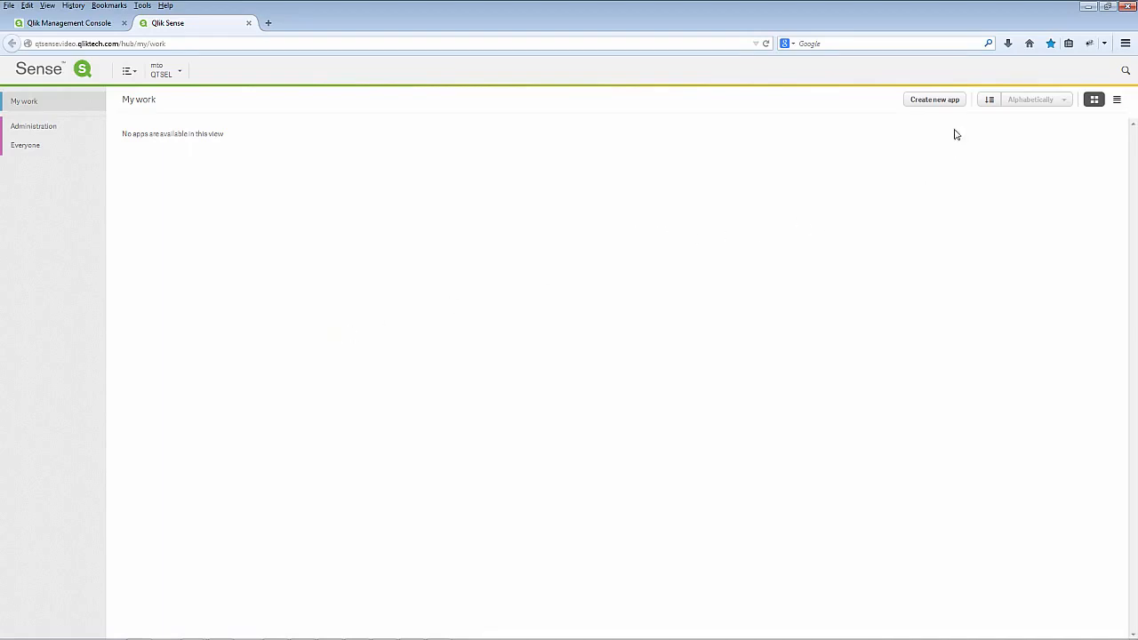
click(947, 102)
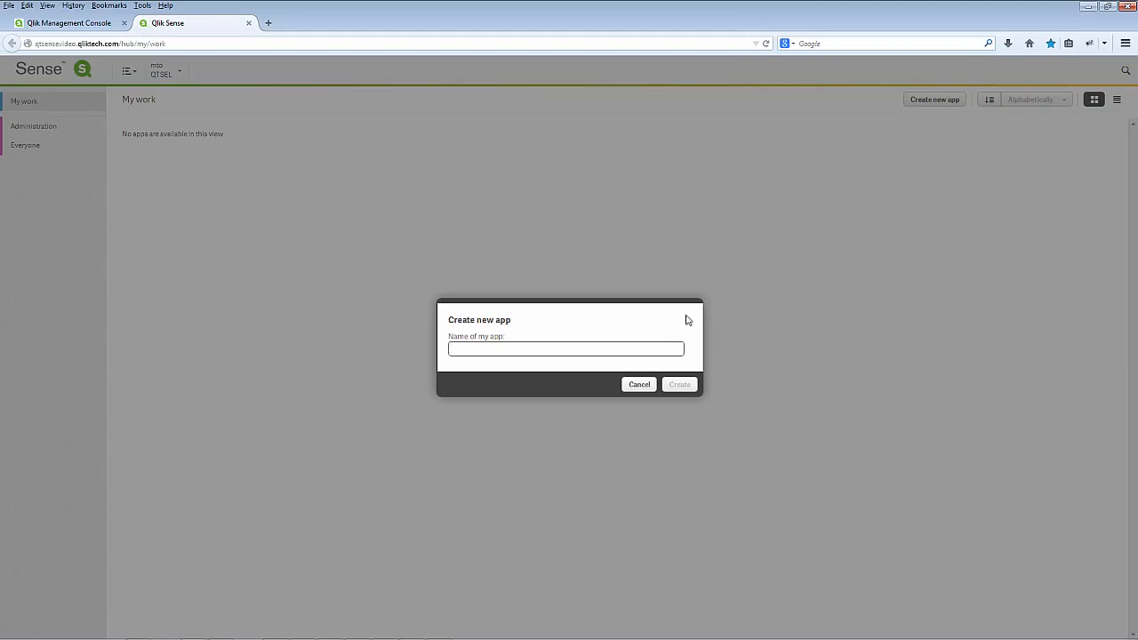
click(631, 349)
text(Sales and Profit Report)
click(676, 387)
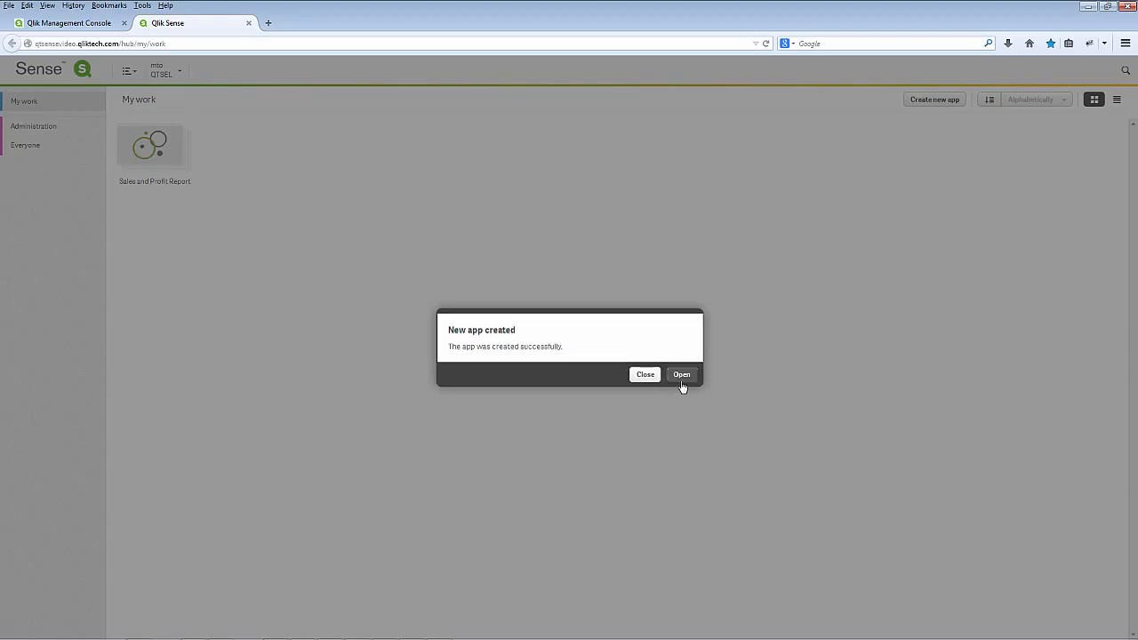
click(681, 384)
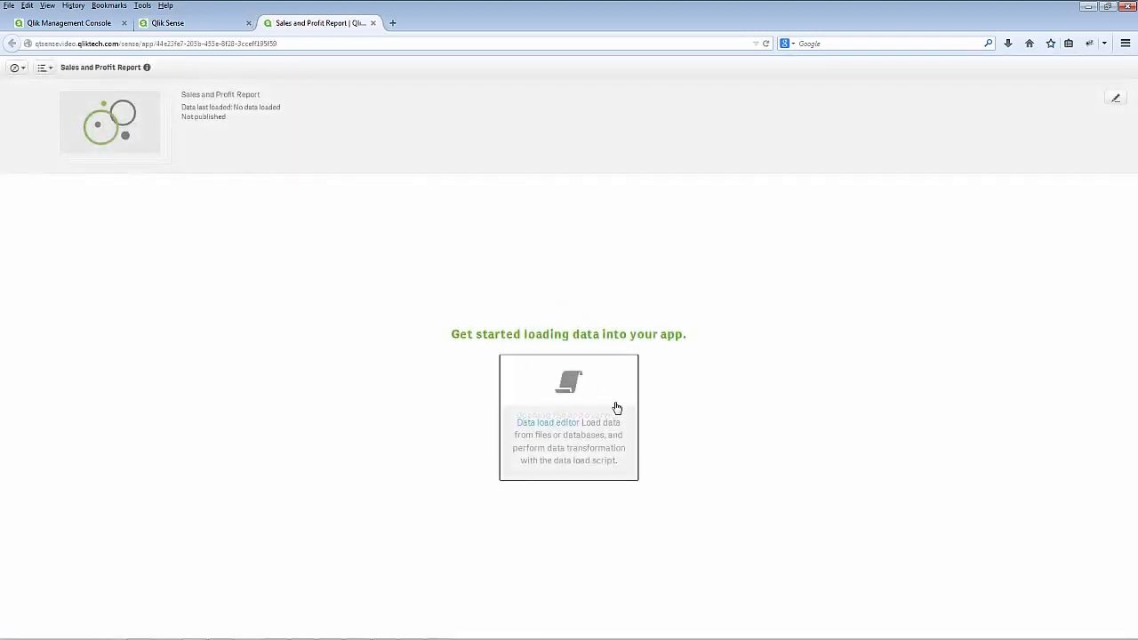
From the app's data load editor, create a folder connection named SalesDataFiles that points to C:\QlikSenseData.
click(615, 407)
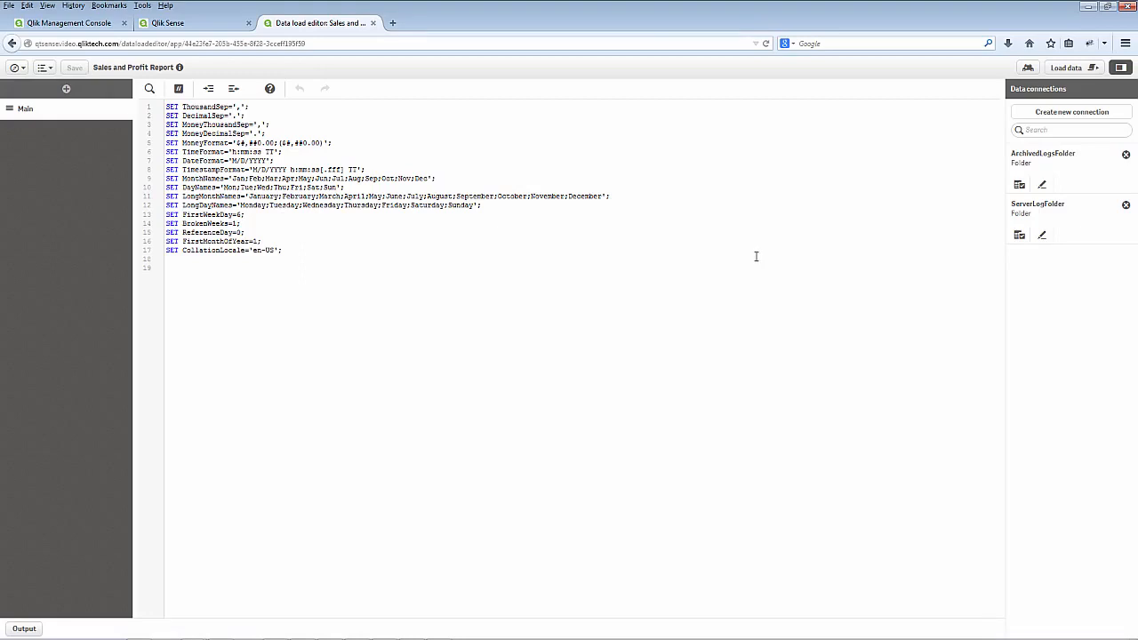
click(1065, 114)
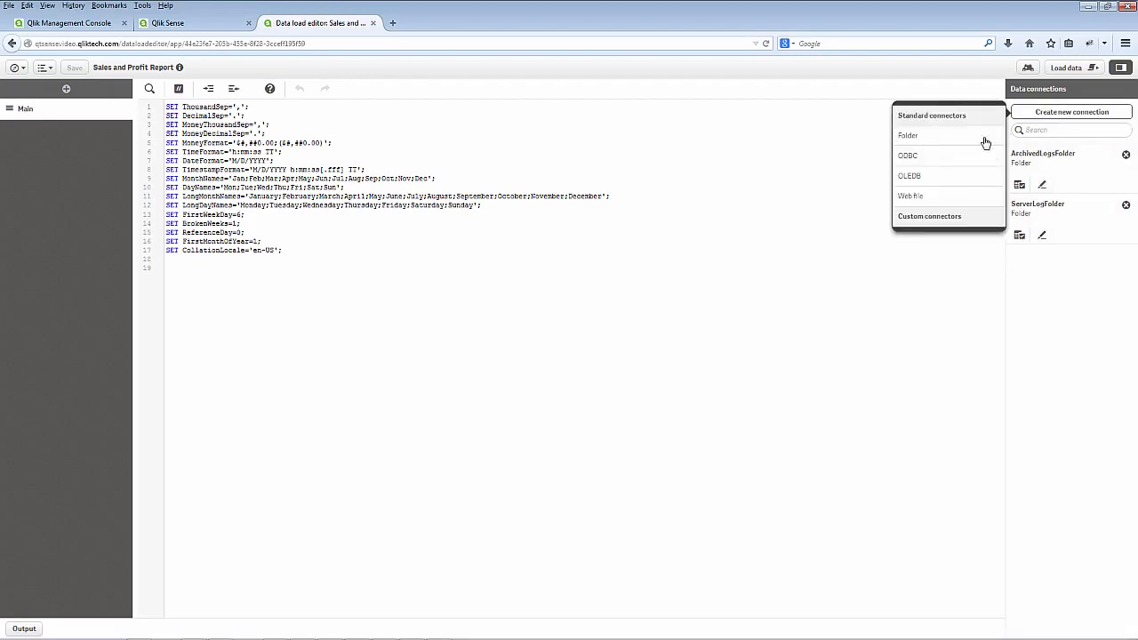
click(945, 142)
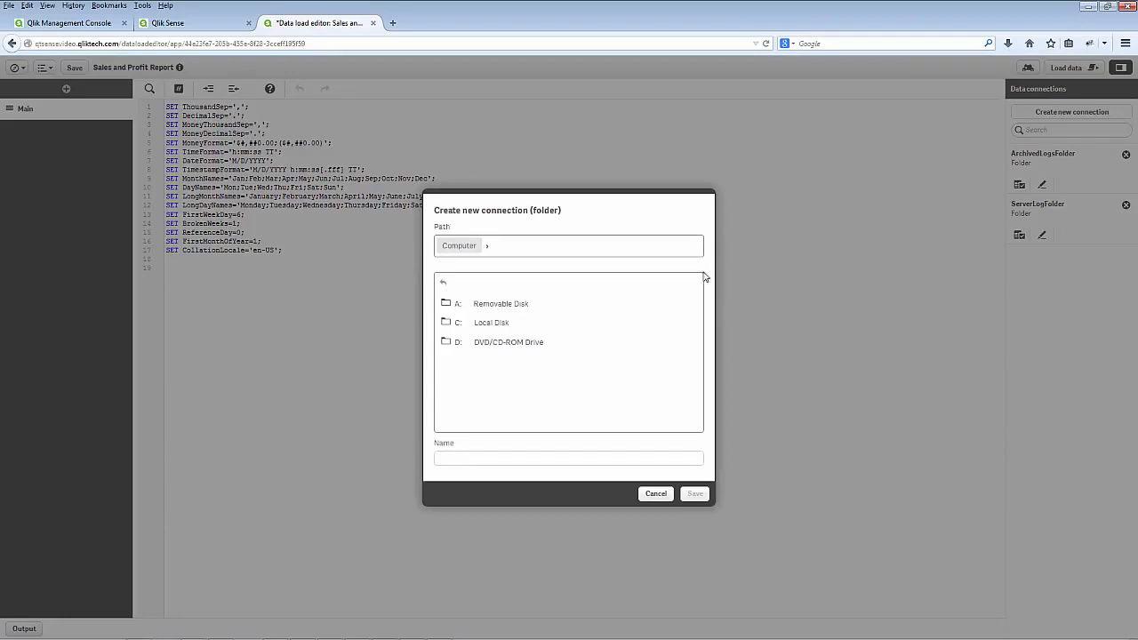
click(494, 327)
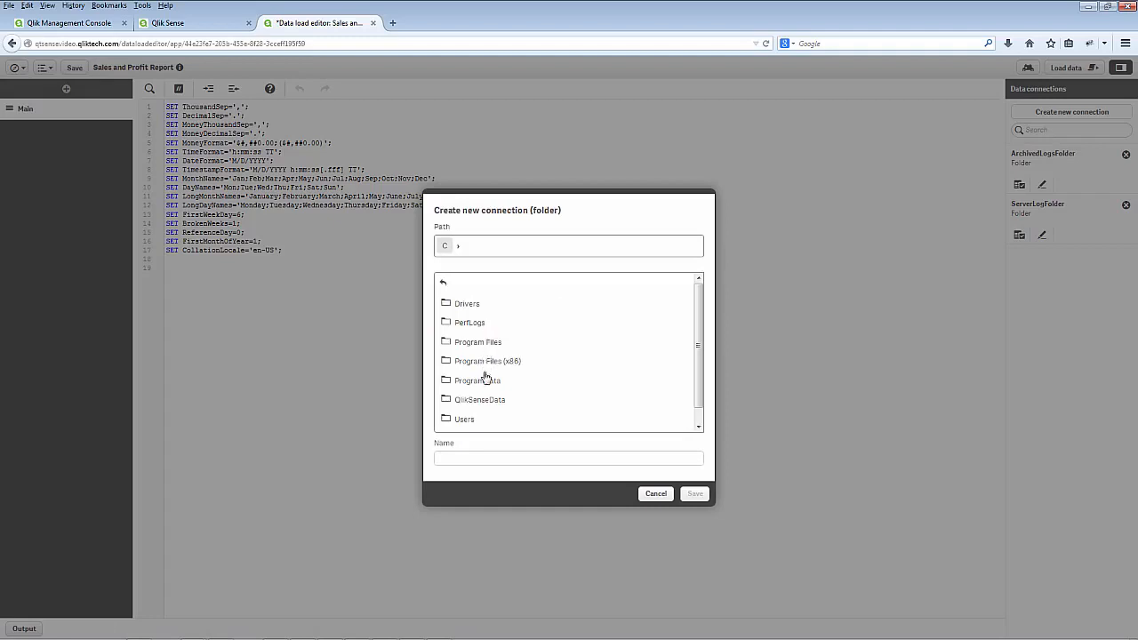
click(483, 401)
click(490, 455)
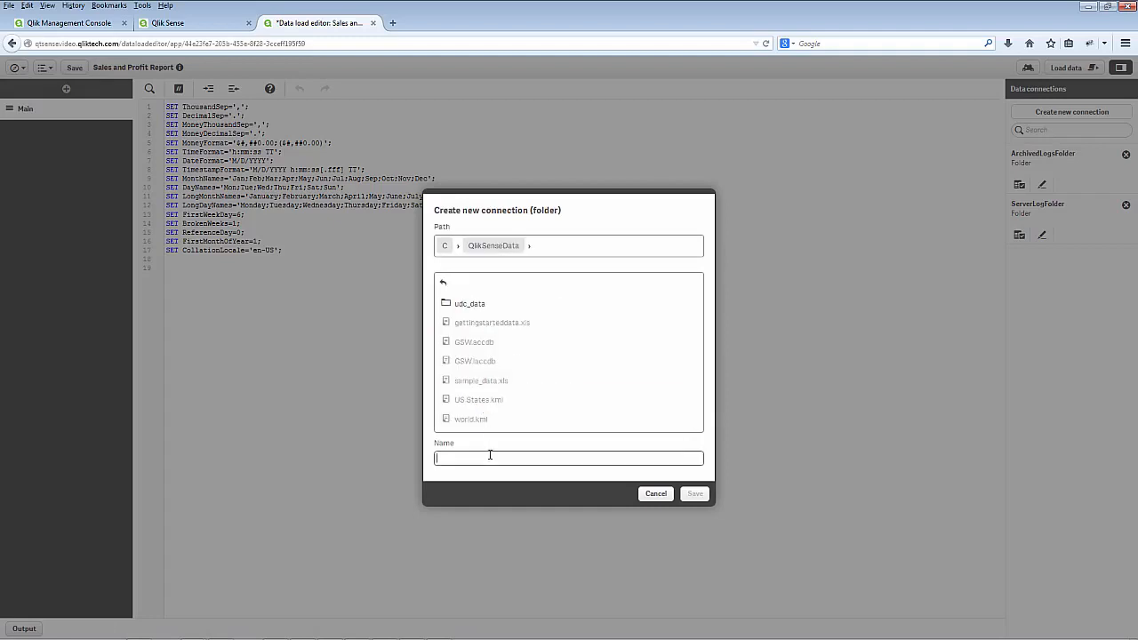
text(SalesDataFiles)
click(695, 494)
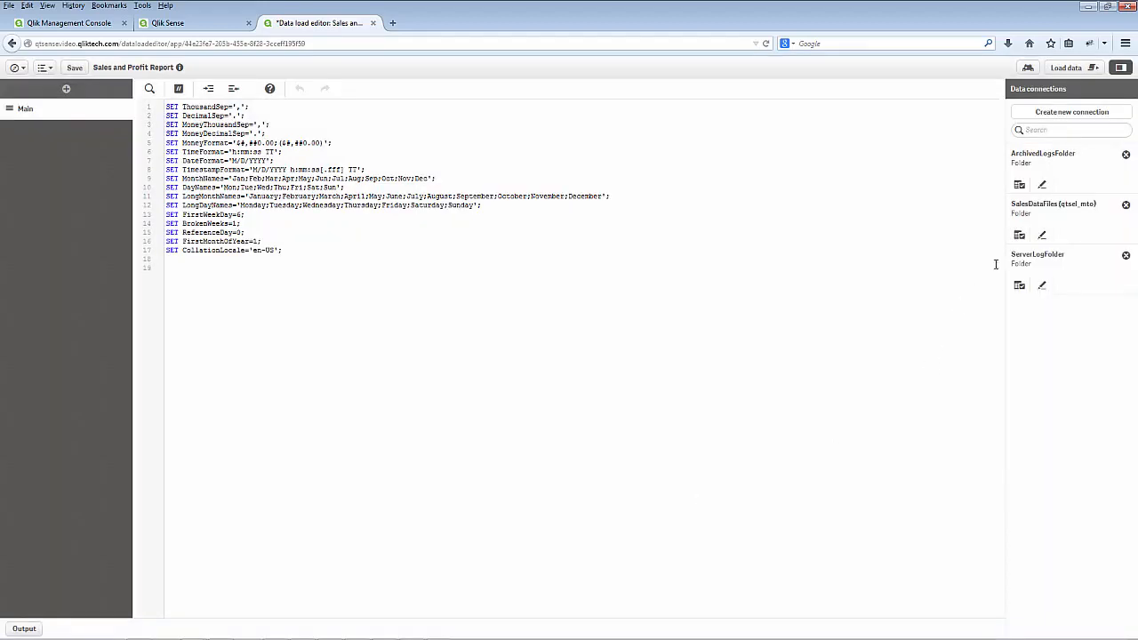
Create an ODBC connection to the 64-bit system DSN MS Access DB, using the name MS Access DB.
click(1057, 114)
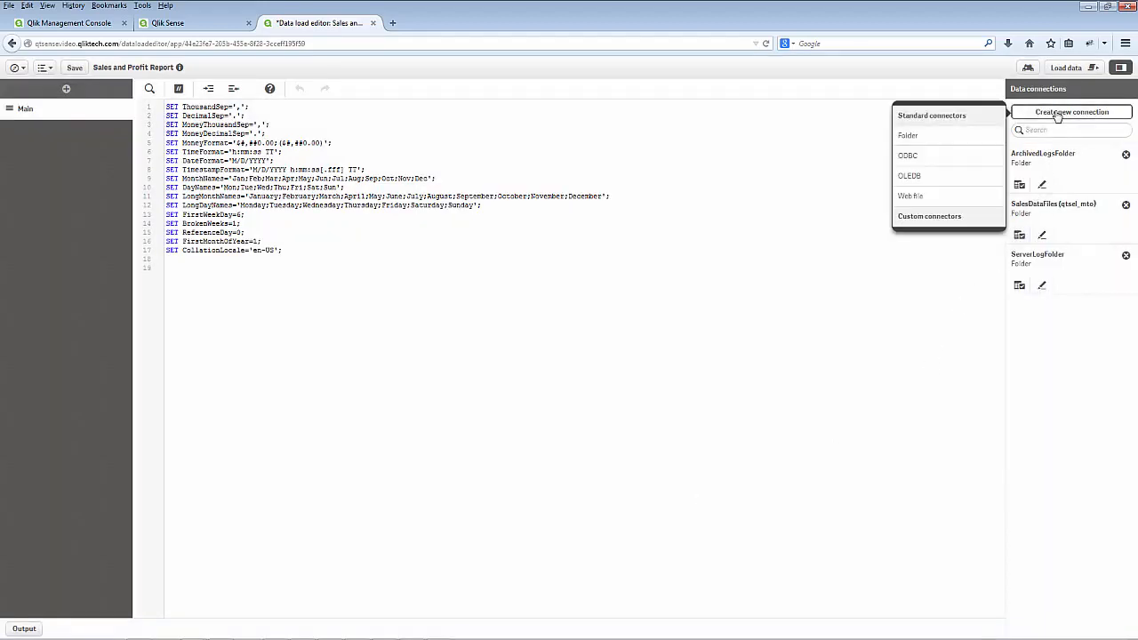
click(945, 157)
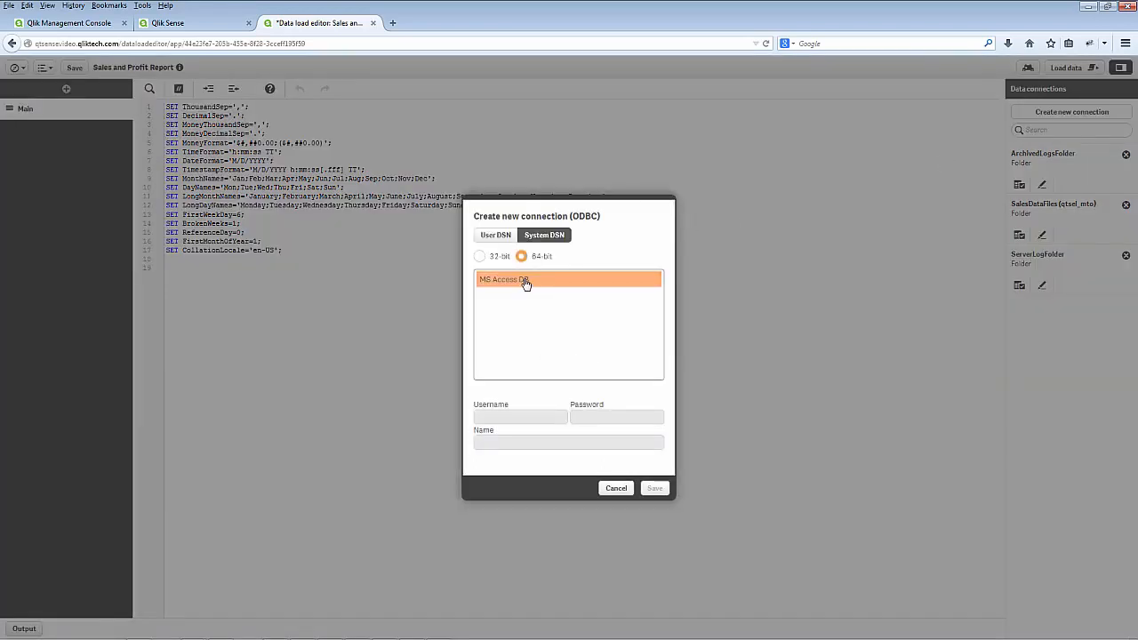
click(526, 281)
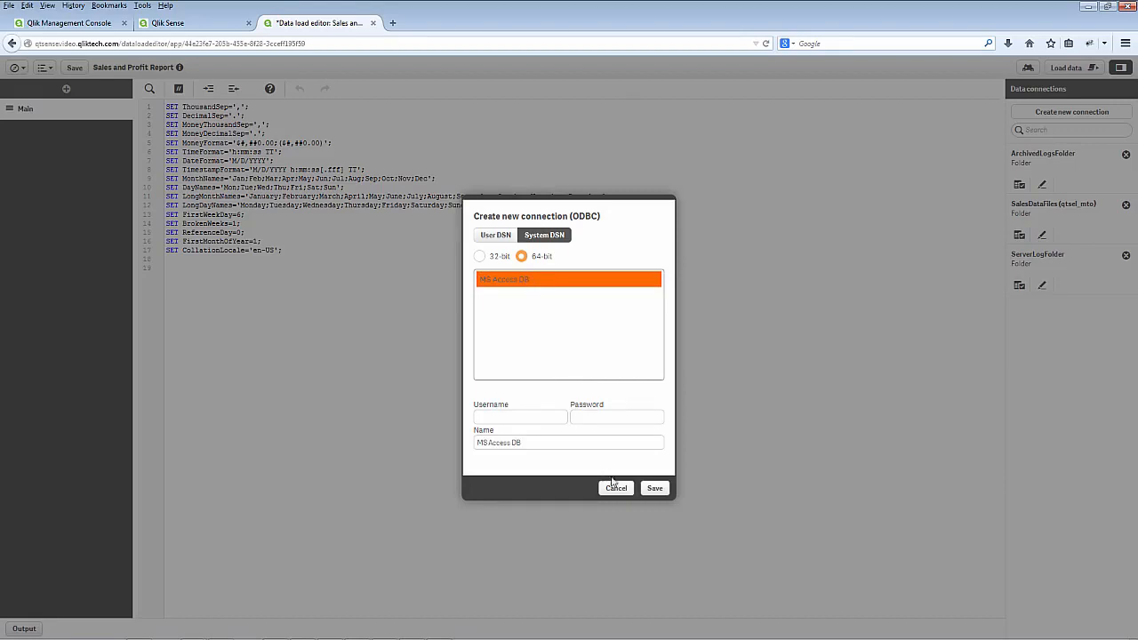
click(653, 490)
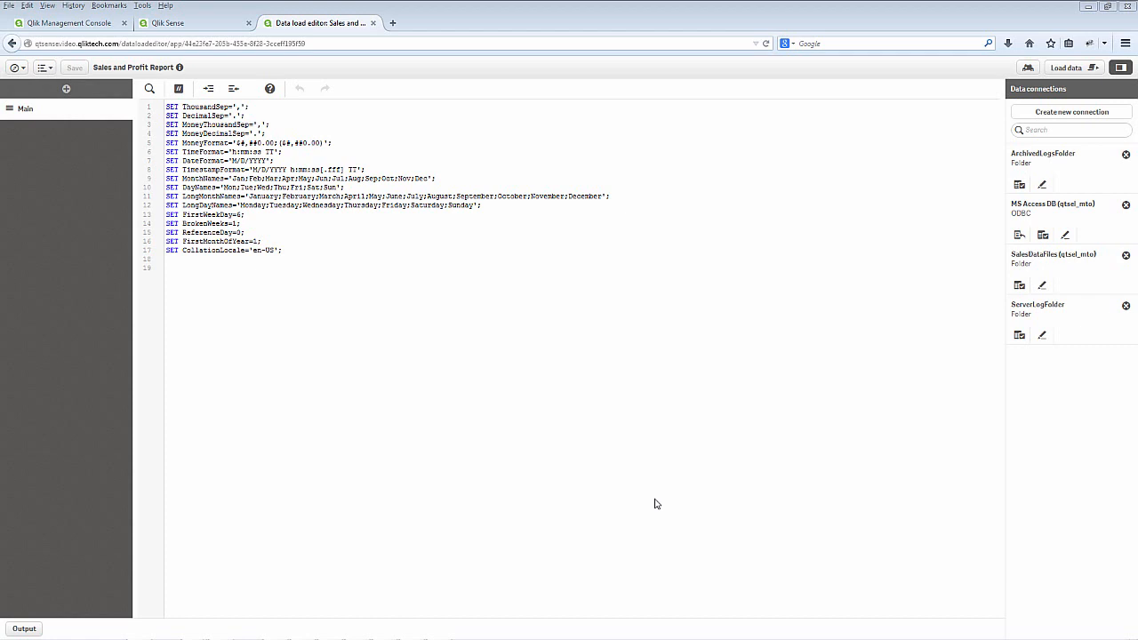
Switch to the second user's Chrome session, close the Test app's editor, and create and open an app named Test2.
key(alt+Tab)
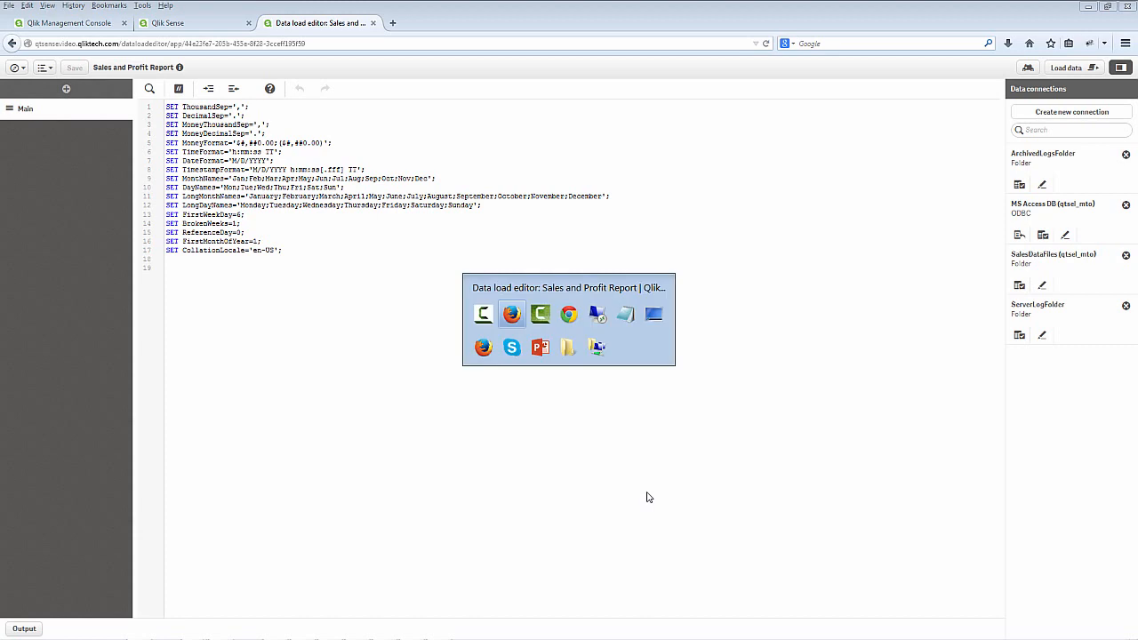
key(alt+Tab)
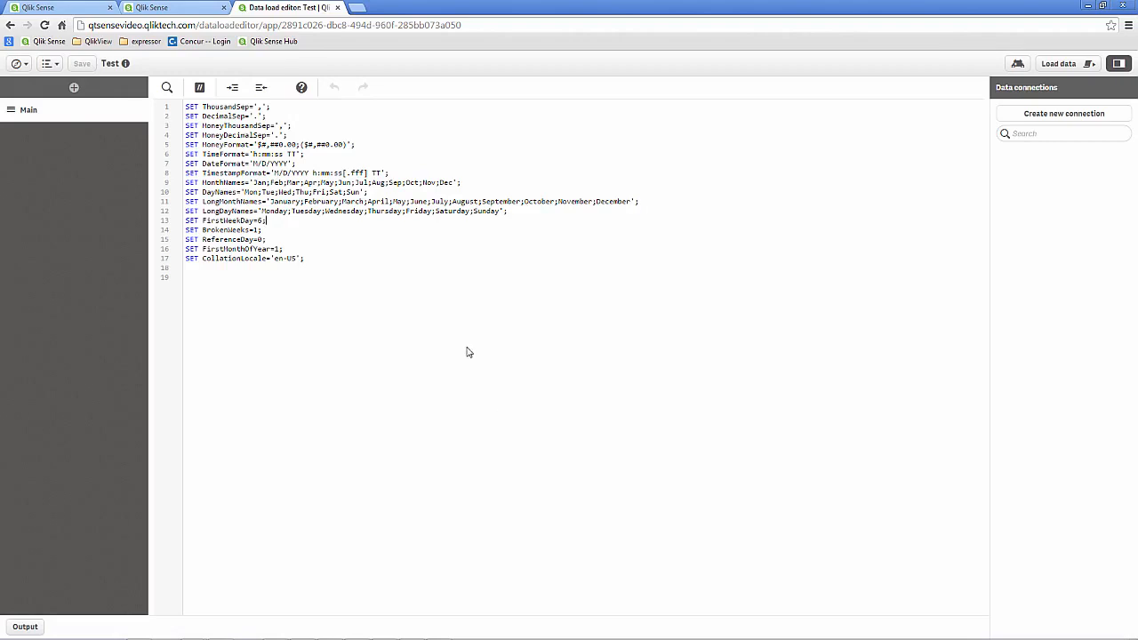
click(337, 7)
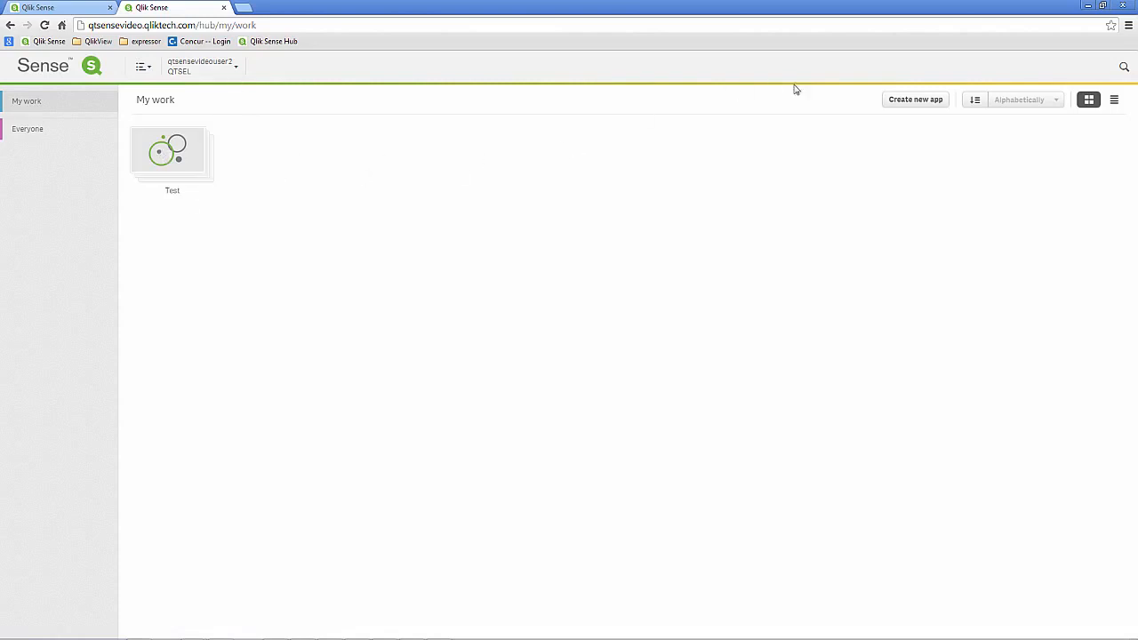
click(891, 103)
text(Test2)
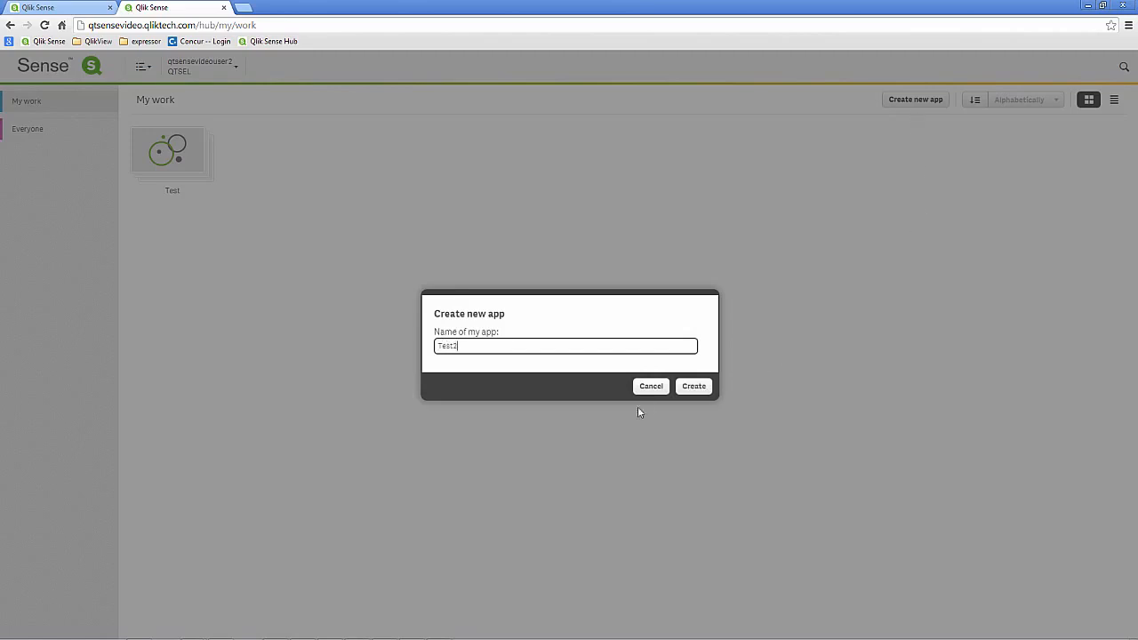
click(704, 389)
click(704, 388)
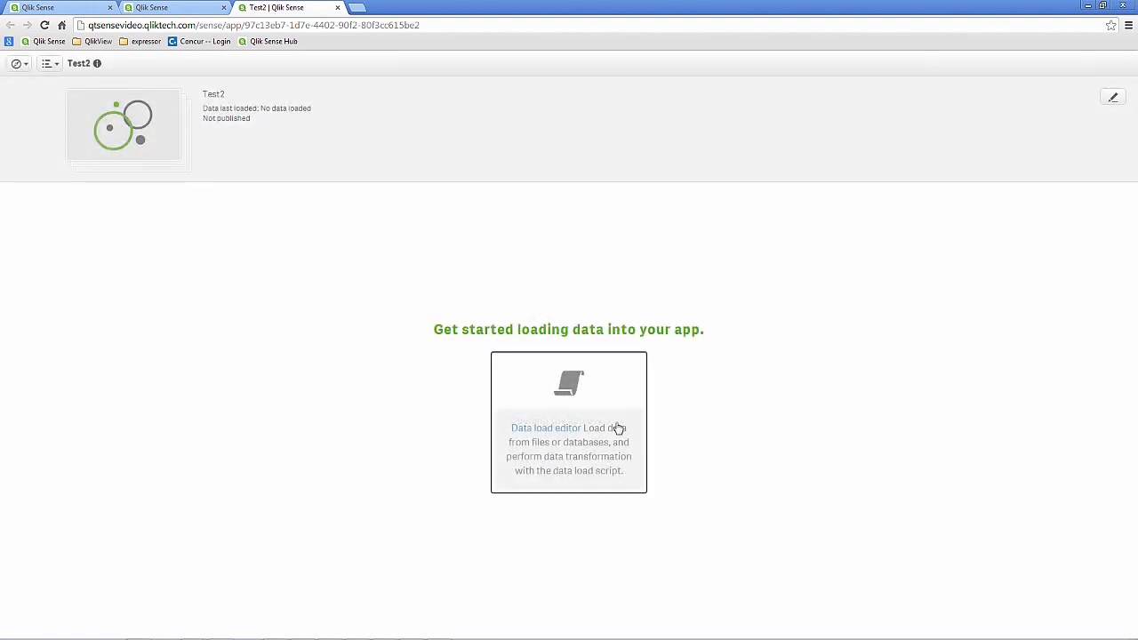
Open Test2's data load editor and check which connector types this user can choose for a new connection.
click(618, 429)
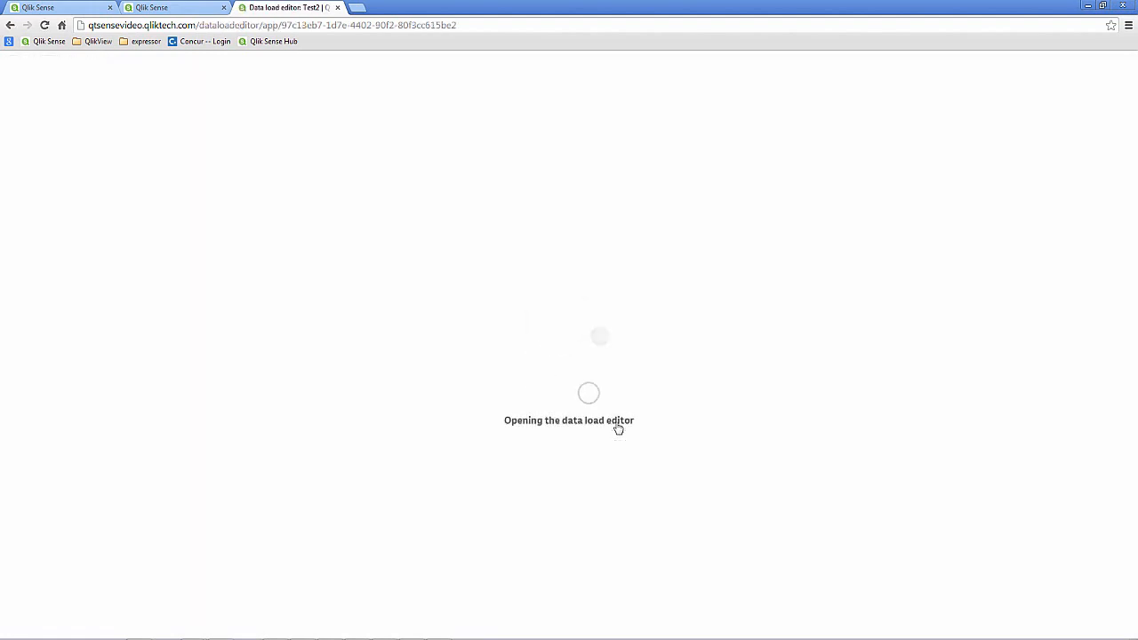
click(1052, 113)
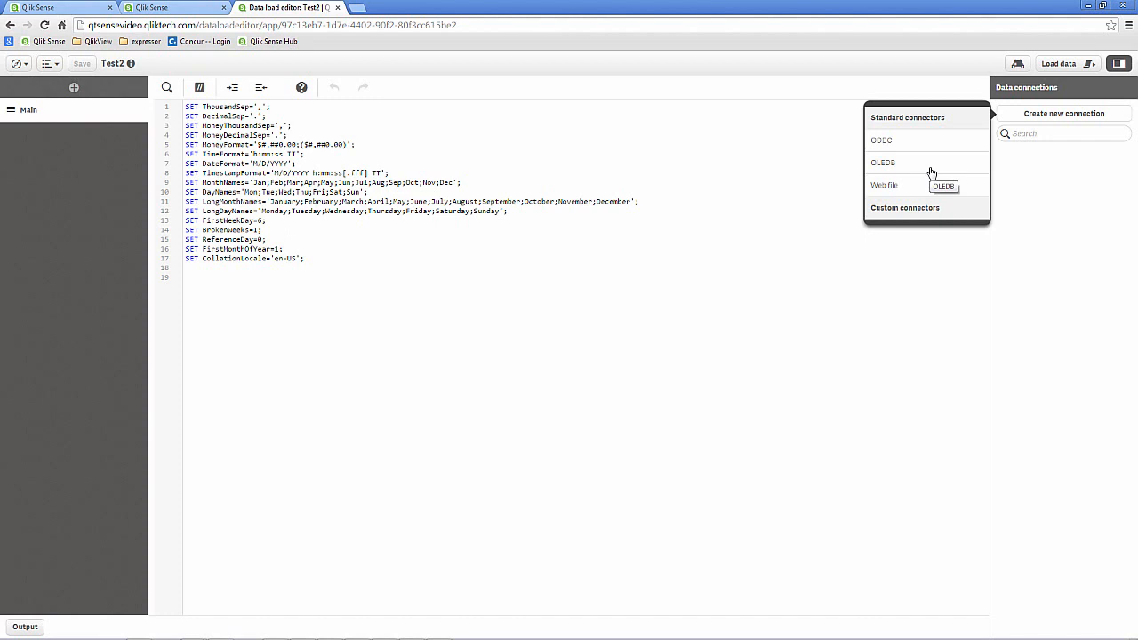
click(938, 311)
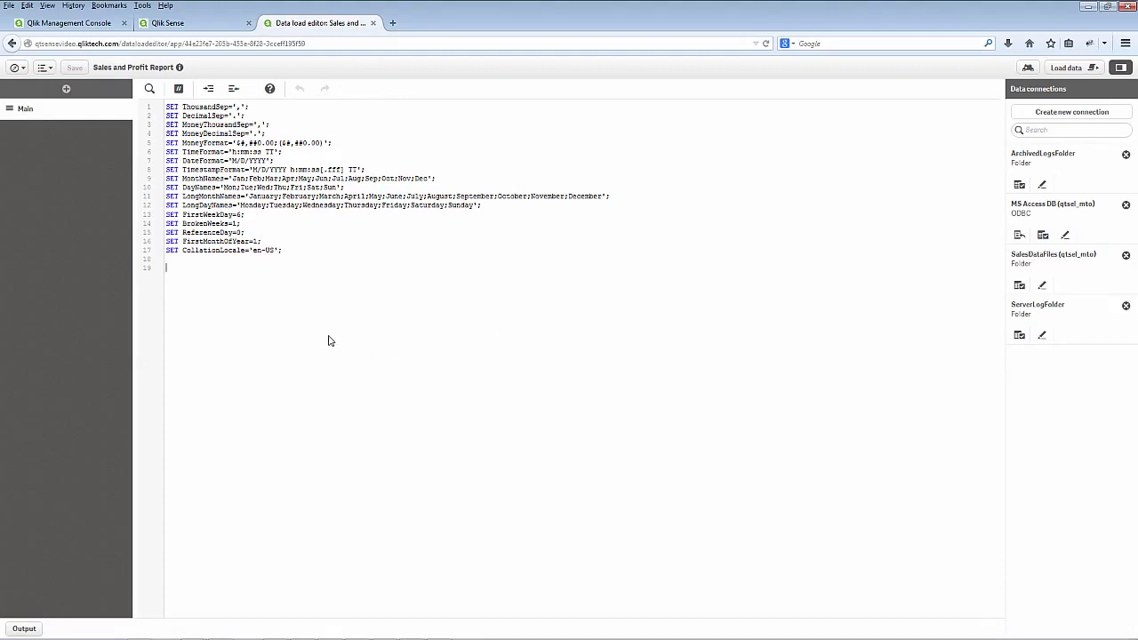
In the Qlik Management Console's security rules, disable the DataConnection rule and apply the change.
click(78, 23)
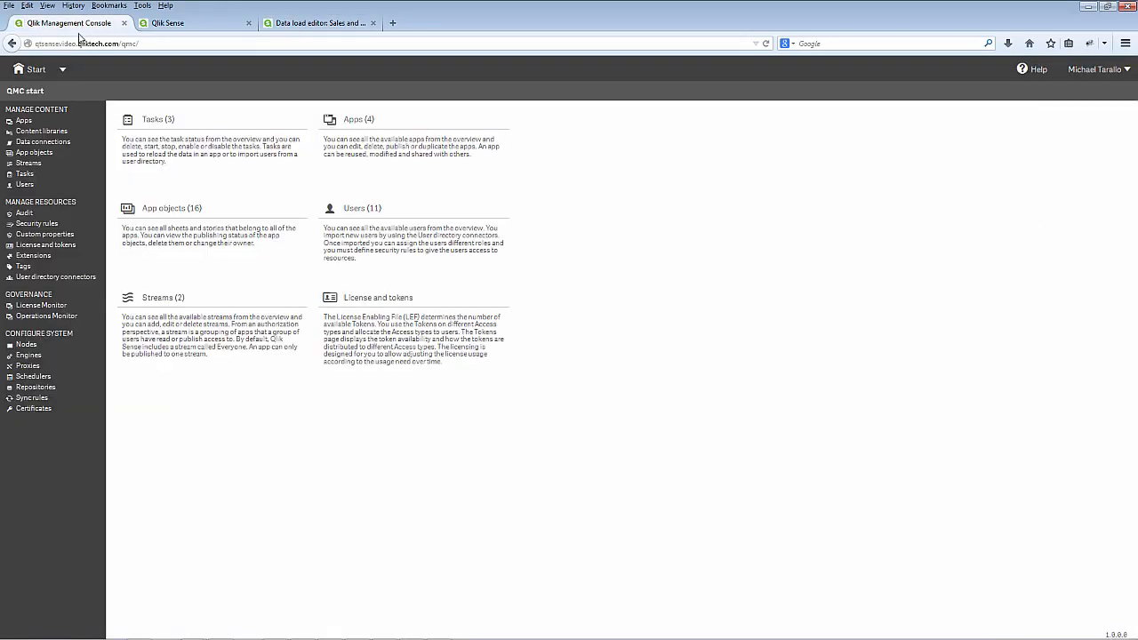
click(42, 224)
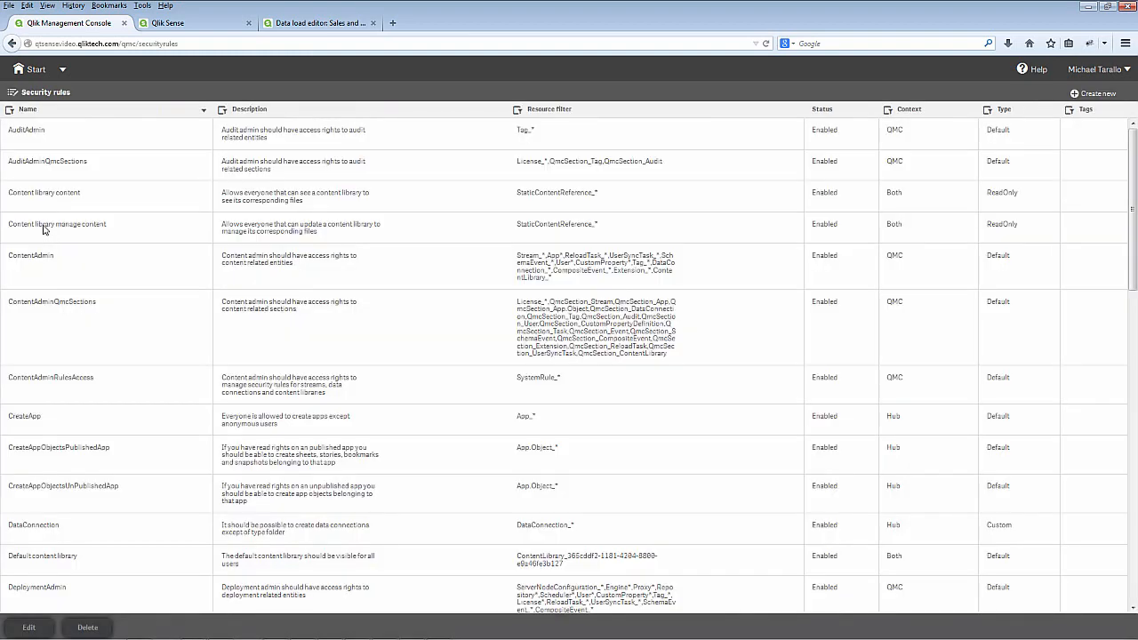
scroll(76, 338, down, 1)
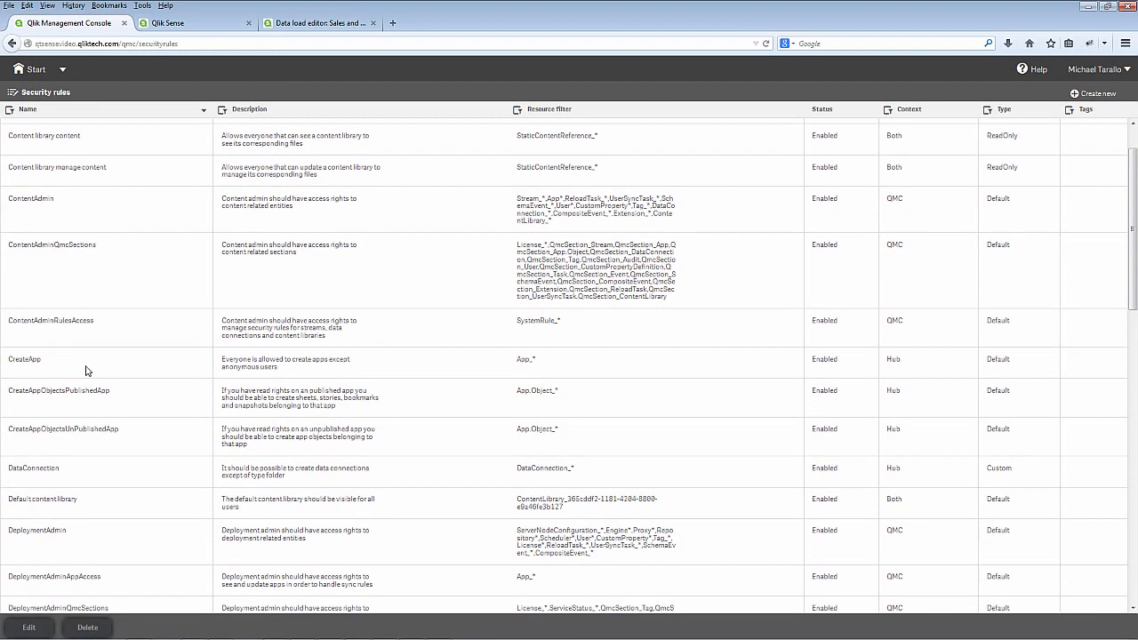
click(100, 478)
double_click(100, 478)
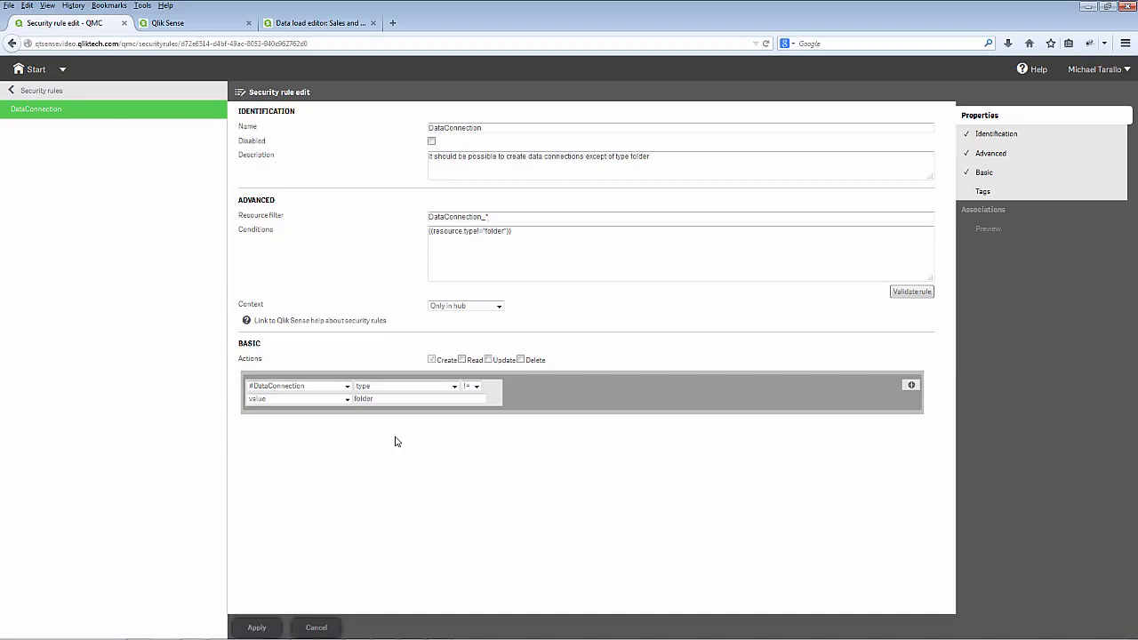
click(431, 142)
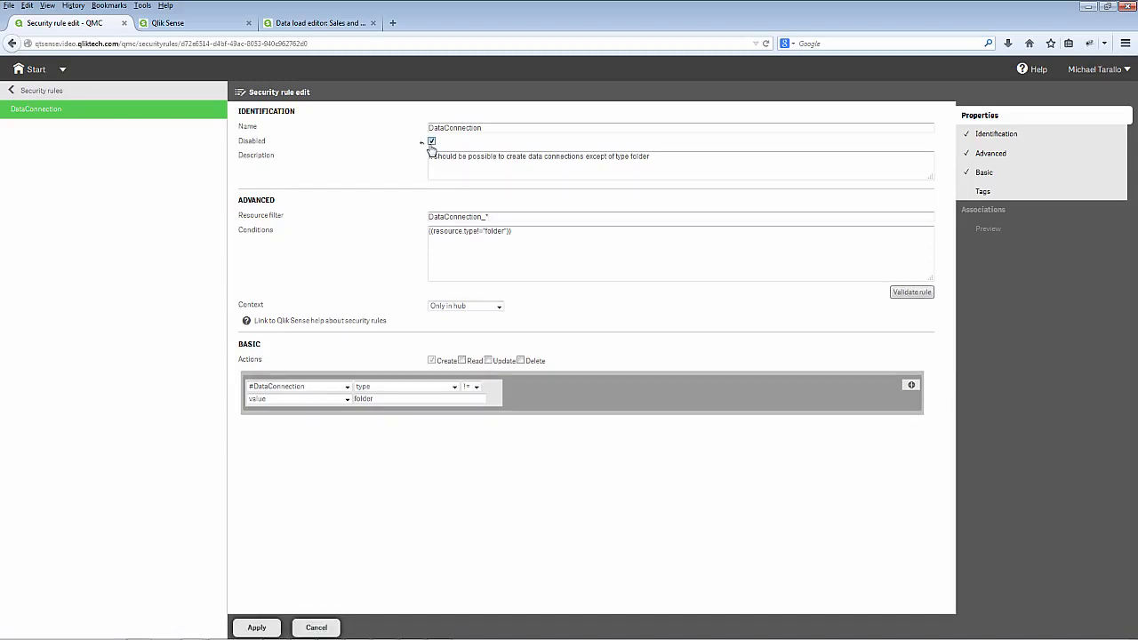
click(256, 628)
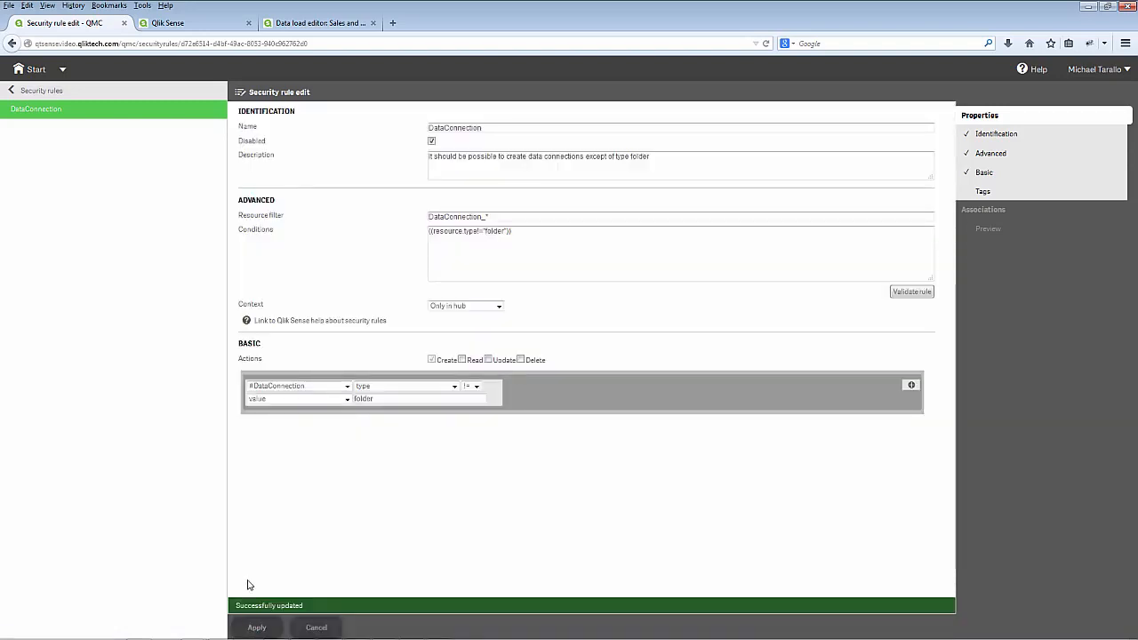
Switch to the second user's Chrome session and reload Test2's data load editor to check its data connection options.
key(alt+Tab)
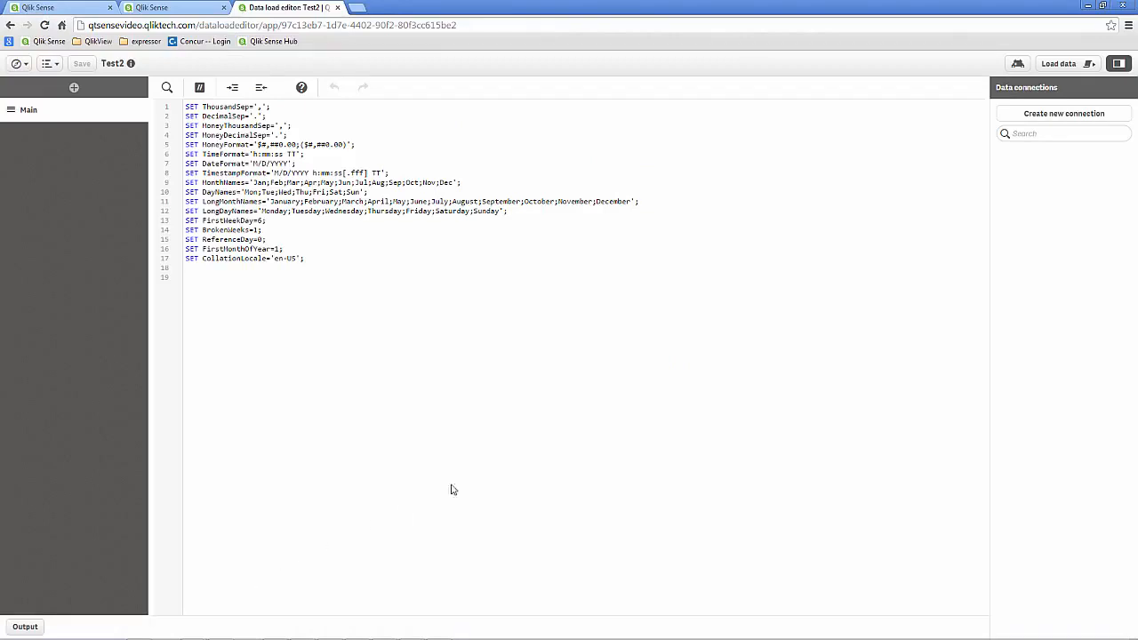
click(46, 27)
key(alt+Tab)
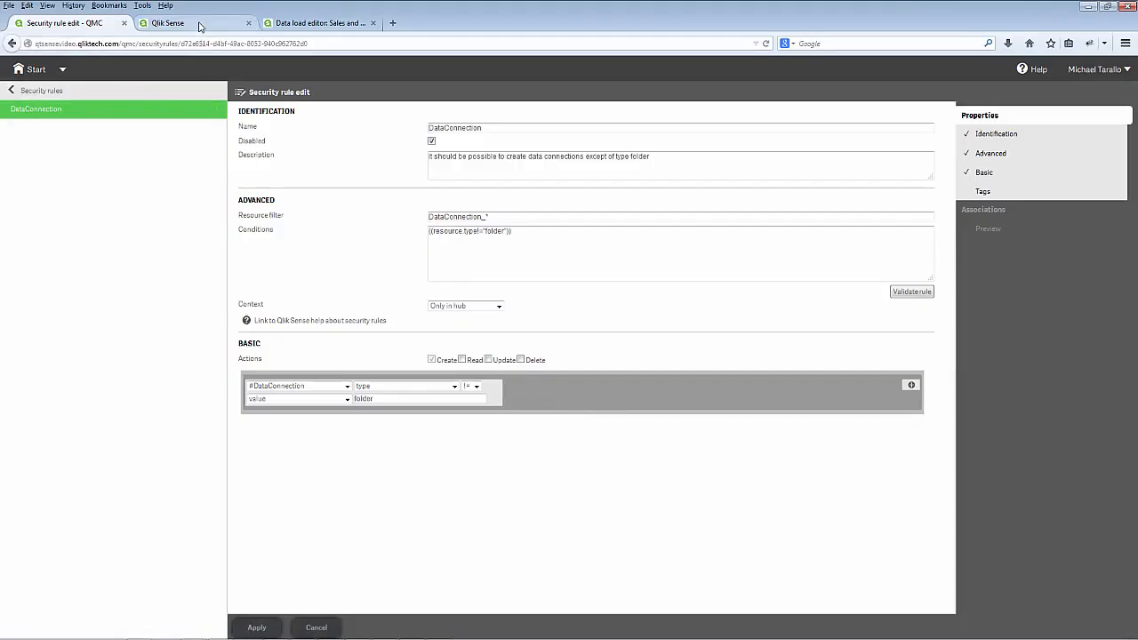
In the administrator's Firefox session, reload the Sales and Profit Report data load editor and check which connector types a new connection offers.
click(200, 25)
click(272, 27)
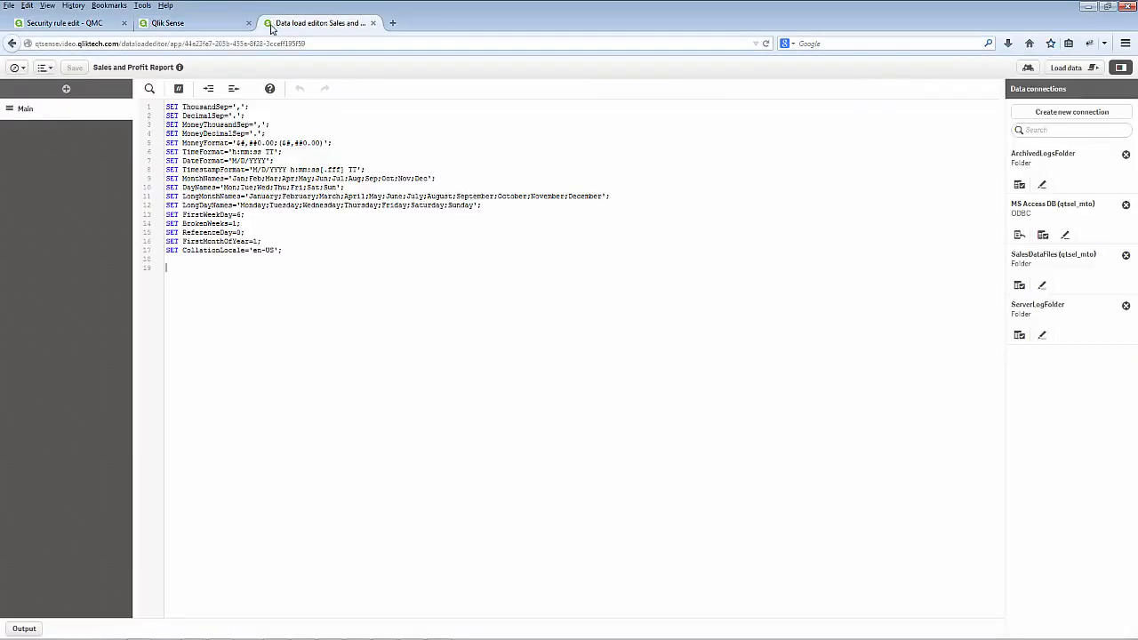
click(766, 43)
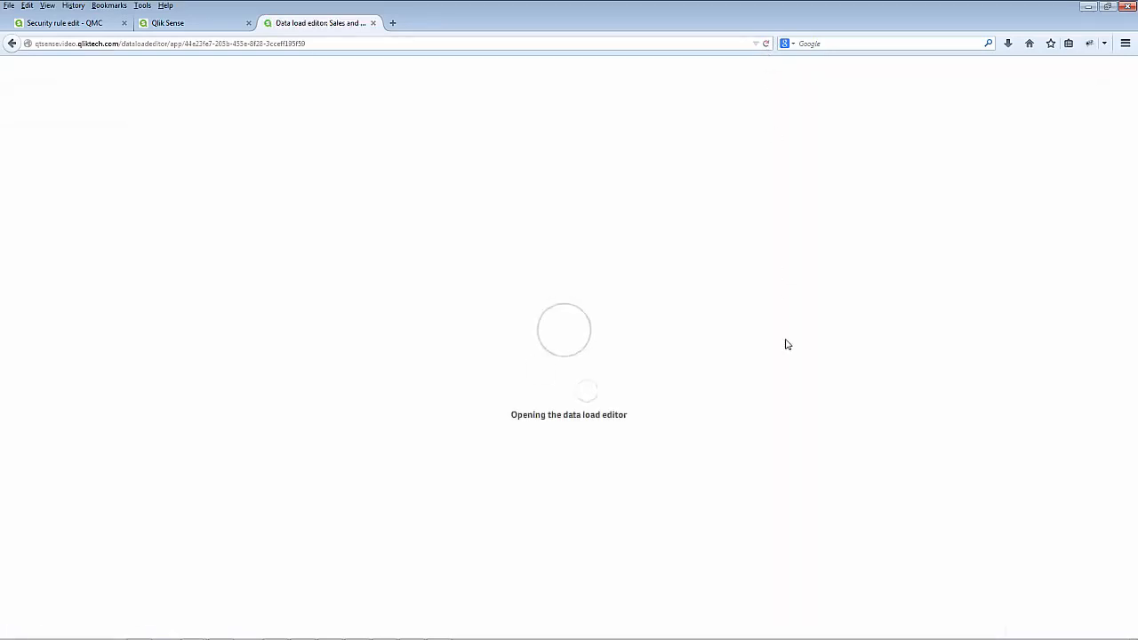
click(1038, 114)
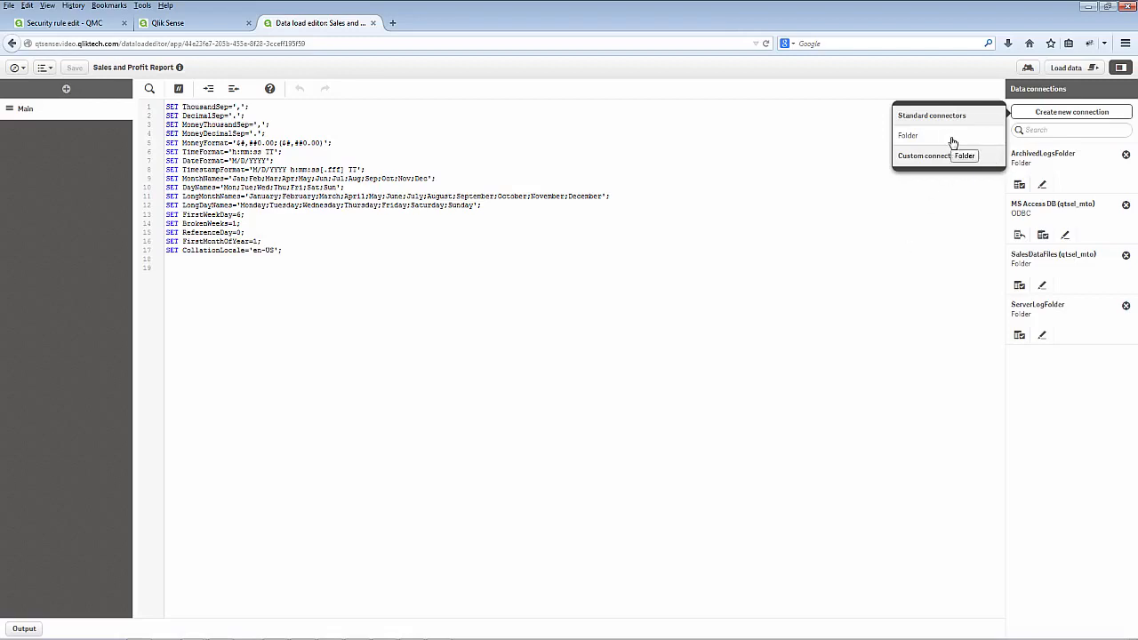
click(860, 352)
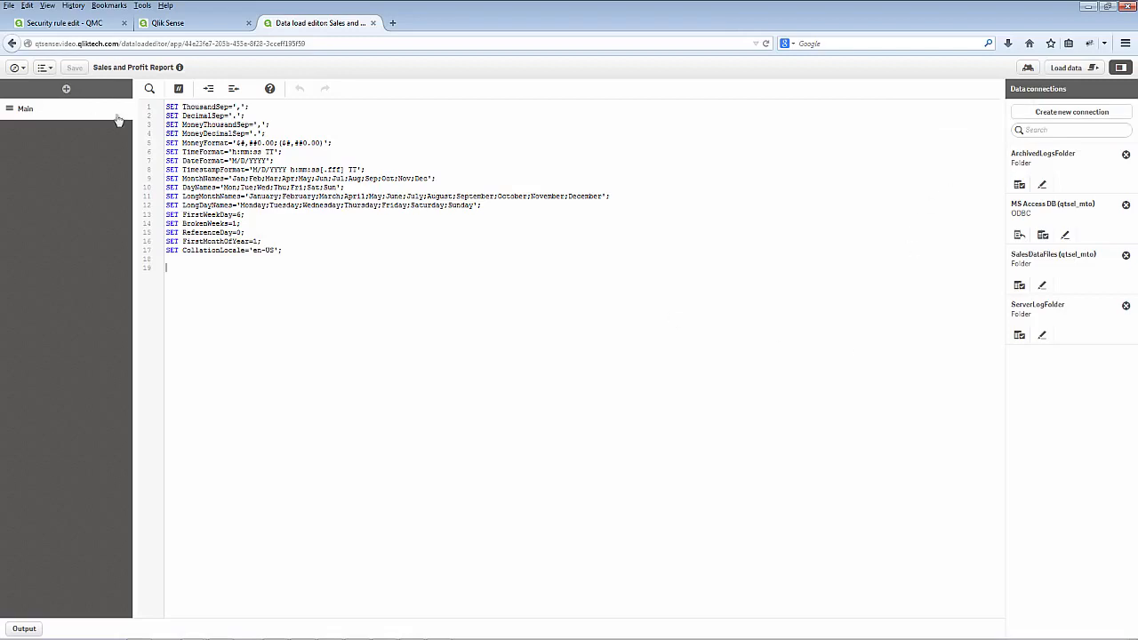
Return to the Qlik Management Console's security rules and start a new rule named UDR_DataConnections.
click(42, 23)
click(29, 75)
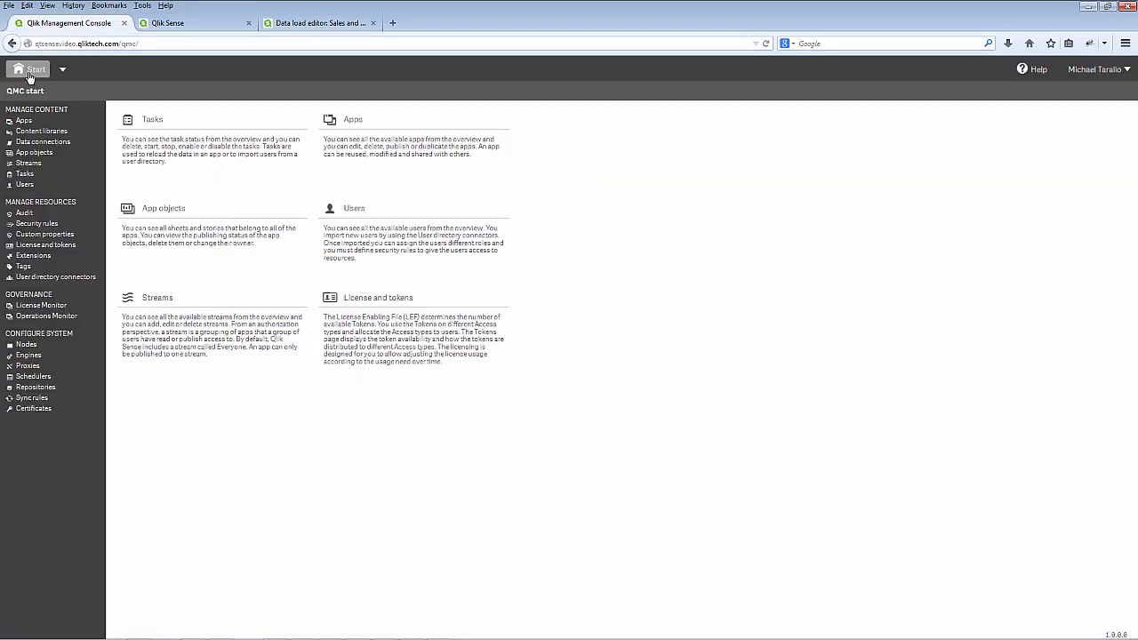
click(39, 226)
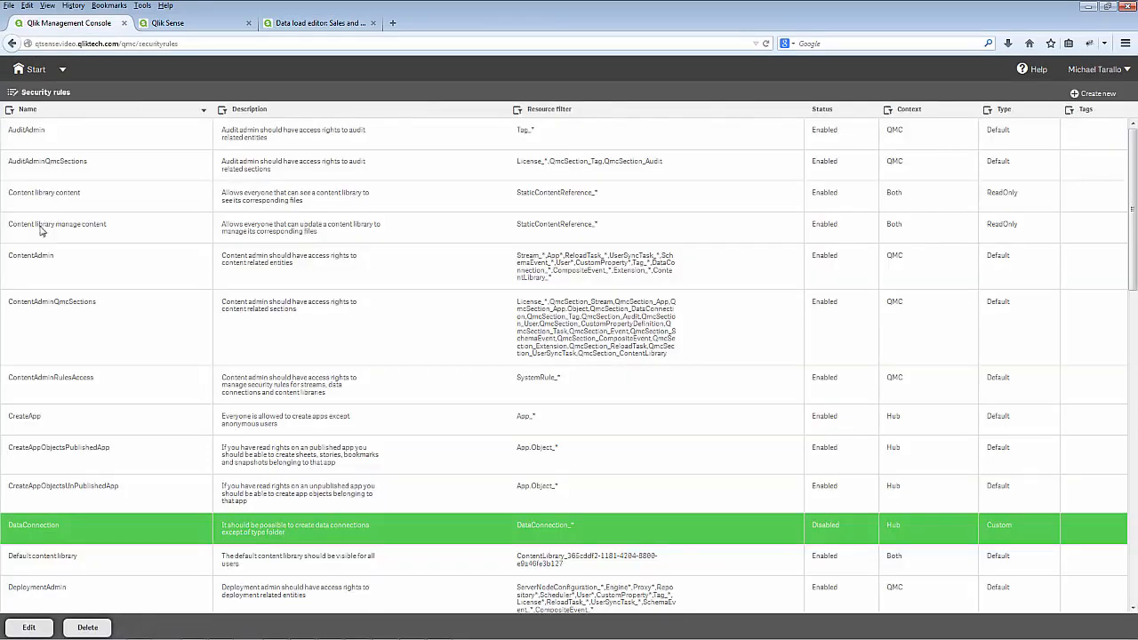
click(1078, 96)
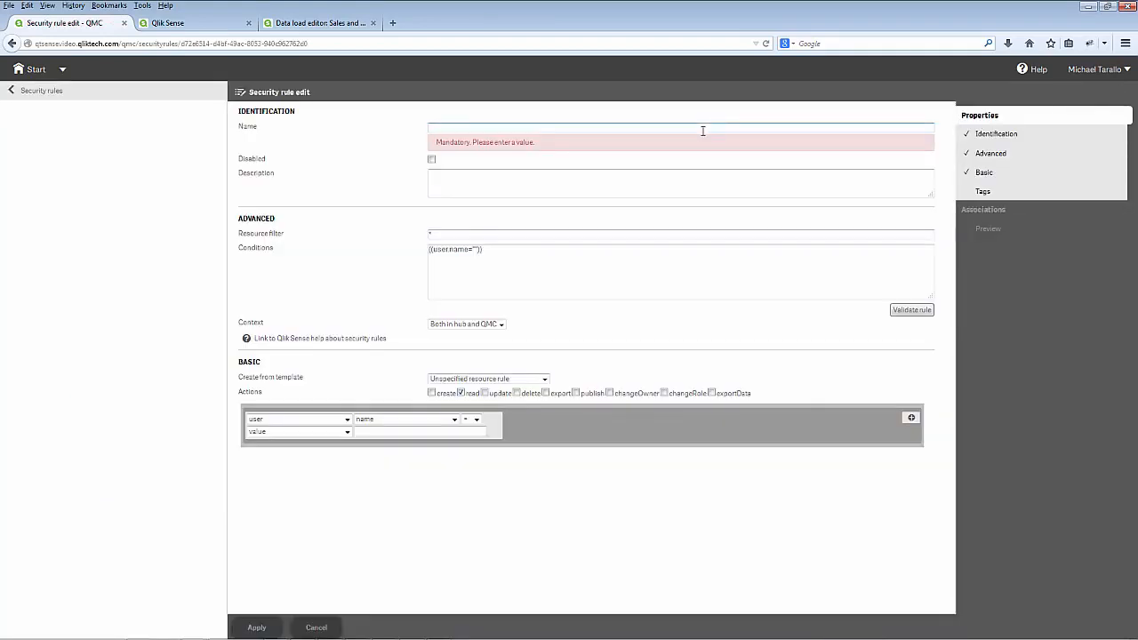
text(Da)
key(Down)
key(Down)
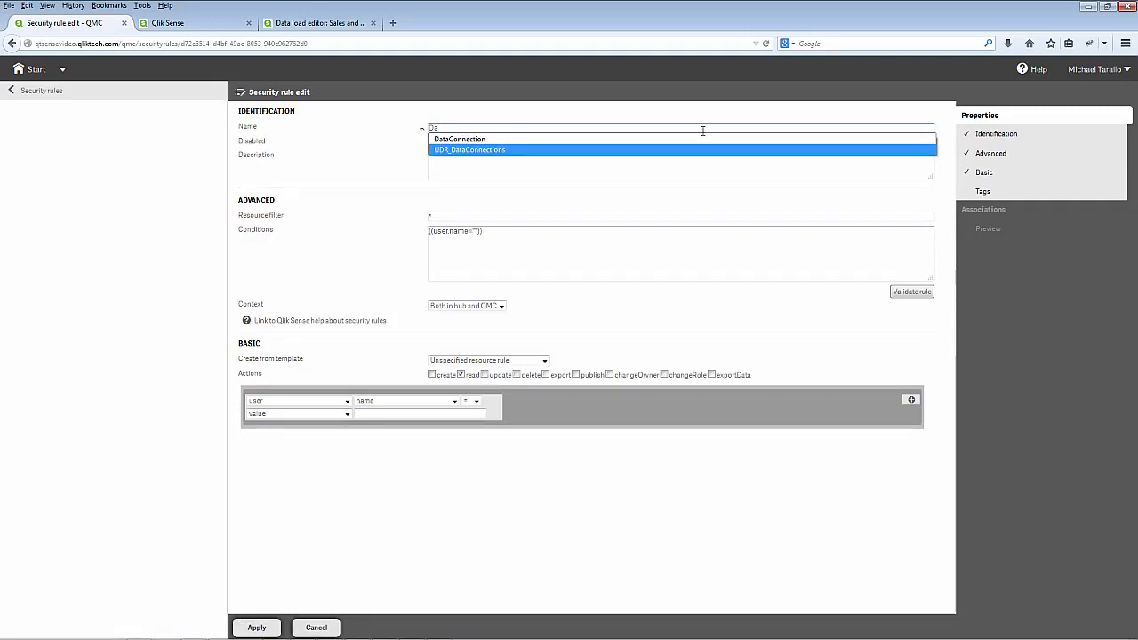
key(Return)
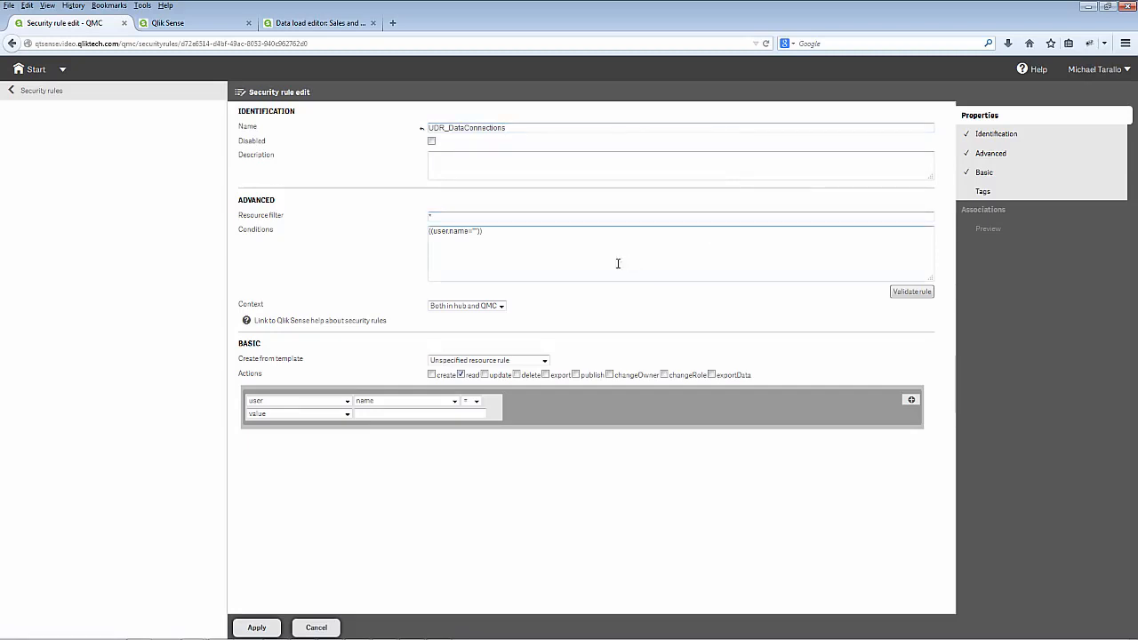
Set the new rule's resource filter to DataConnection_*.
click(526, 213)
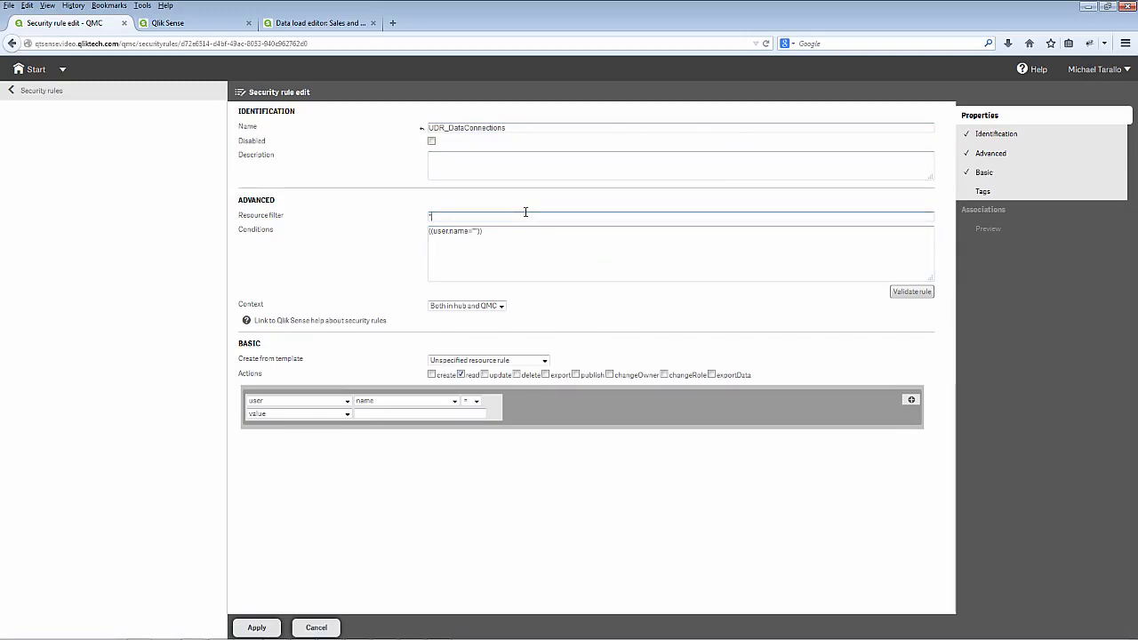
key(BackSpace)
text(d)
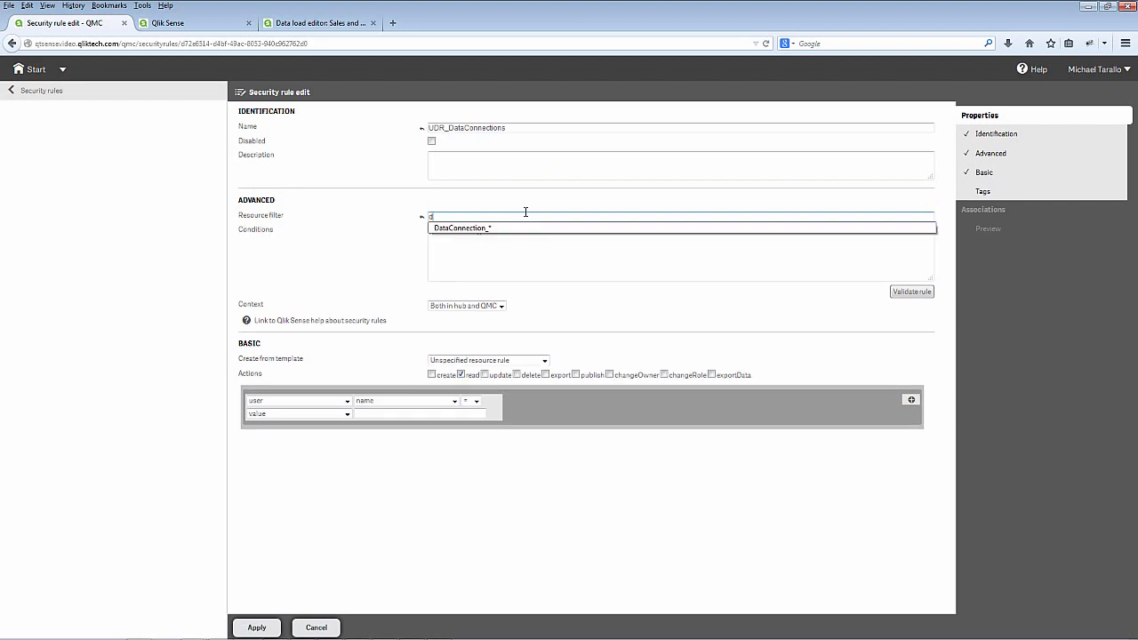
key(Down)
key(Return)
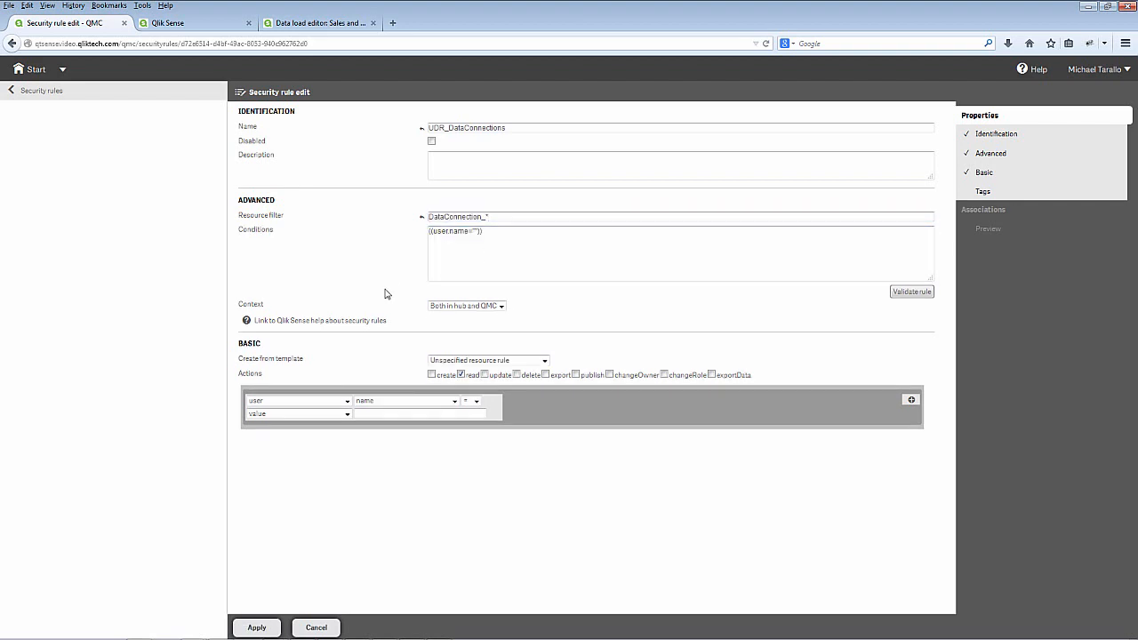
Look up the available resource filters in the Qlik Sense security rules help, then return to the rule being edited.
click(258, 324)
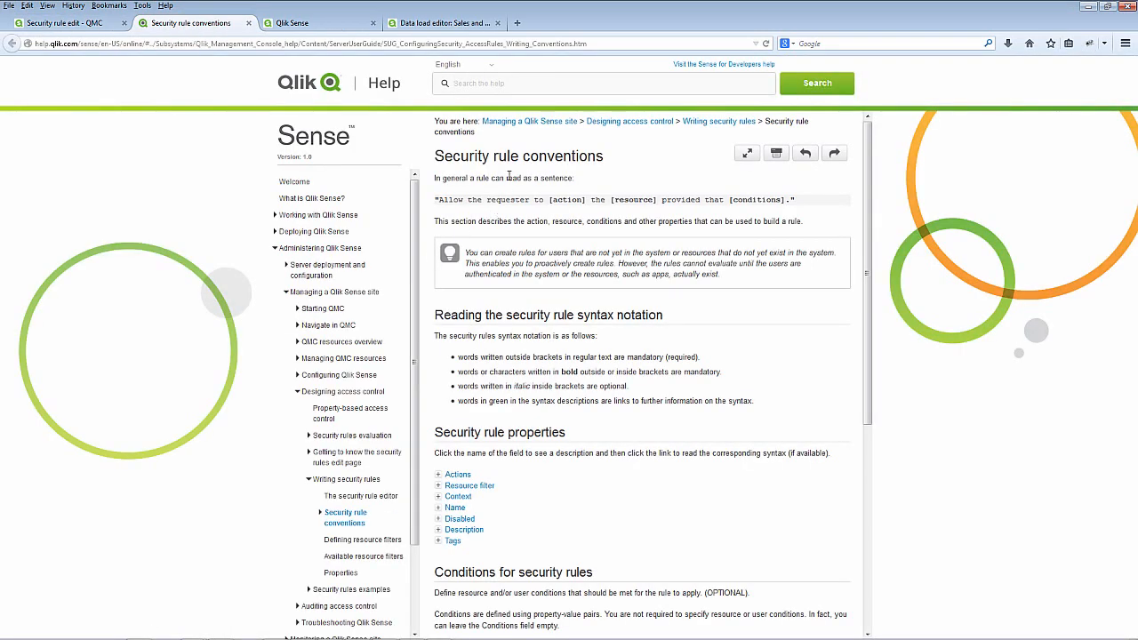
click(344, 557)
scroll(610, 320, down, 4)
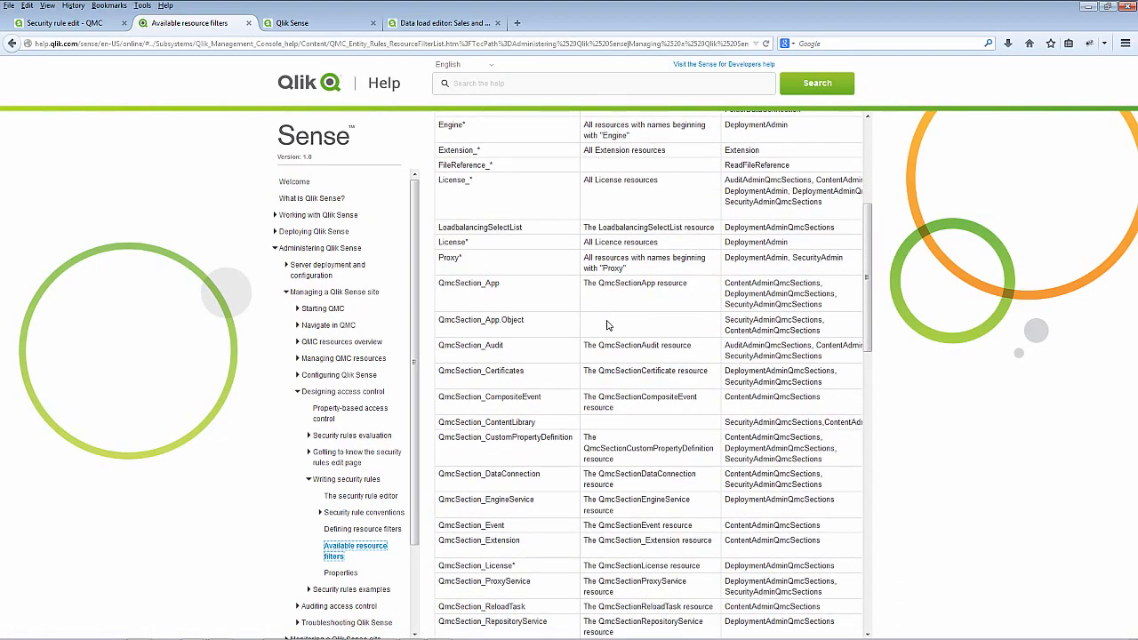
scroll(607, 326, up, 3)
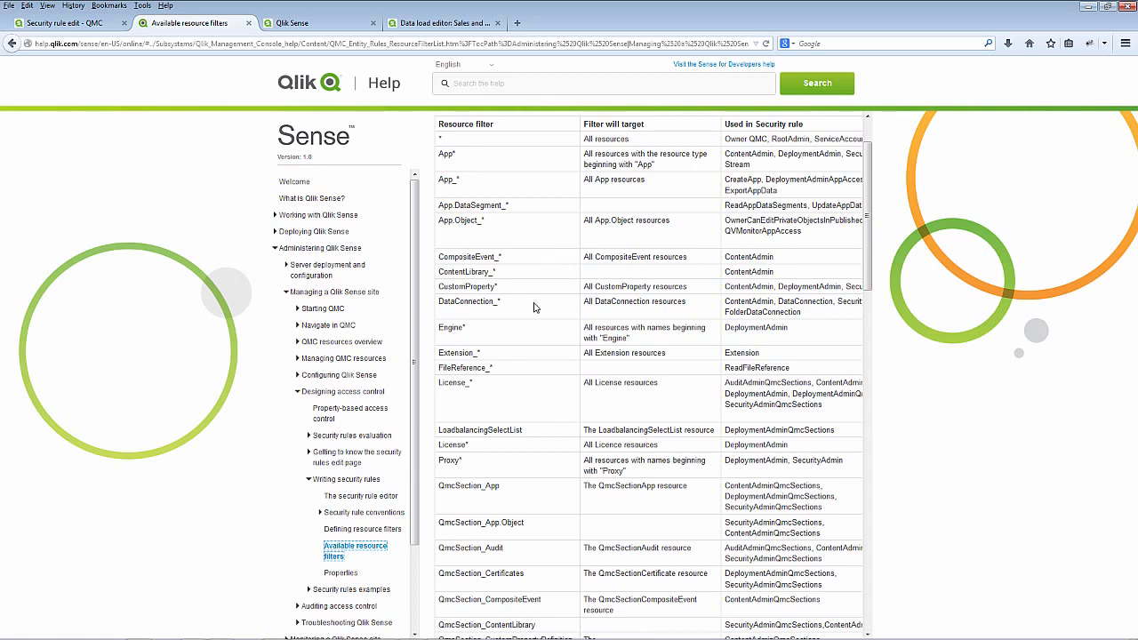
click(78, 23)
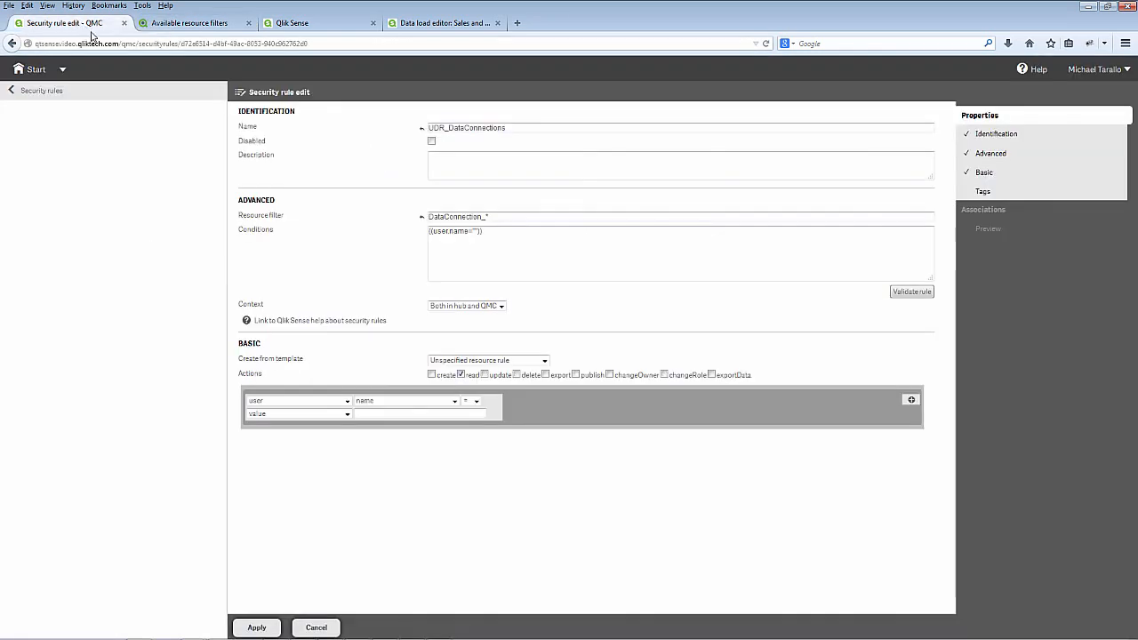
Allow the create, update and delete actions in the rule, and set its condition to user roles = ContentAdmin.
click(432, 375)
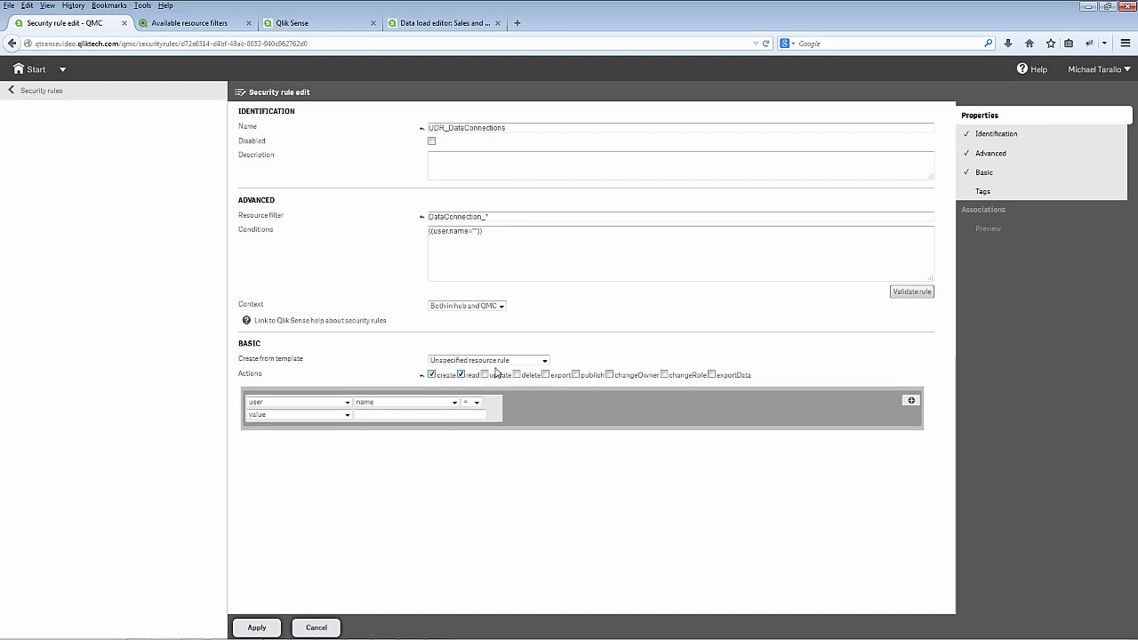
click(485, 375)
click(403, 403)
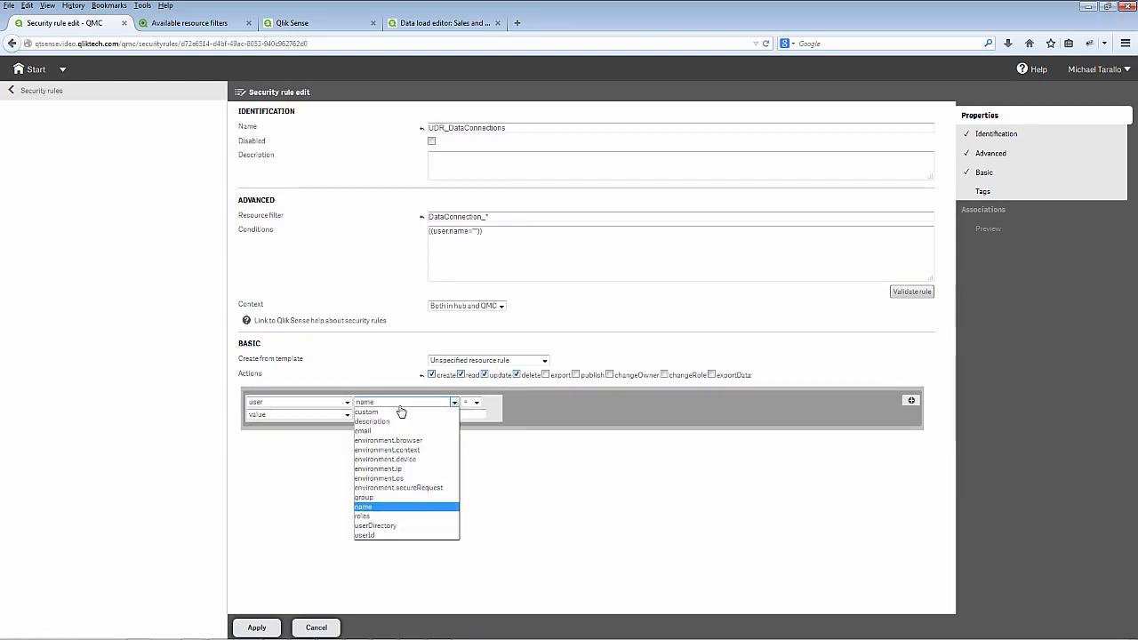
click(366, 517)
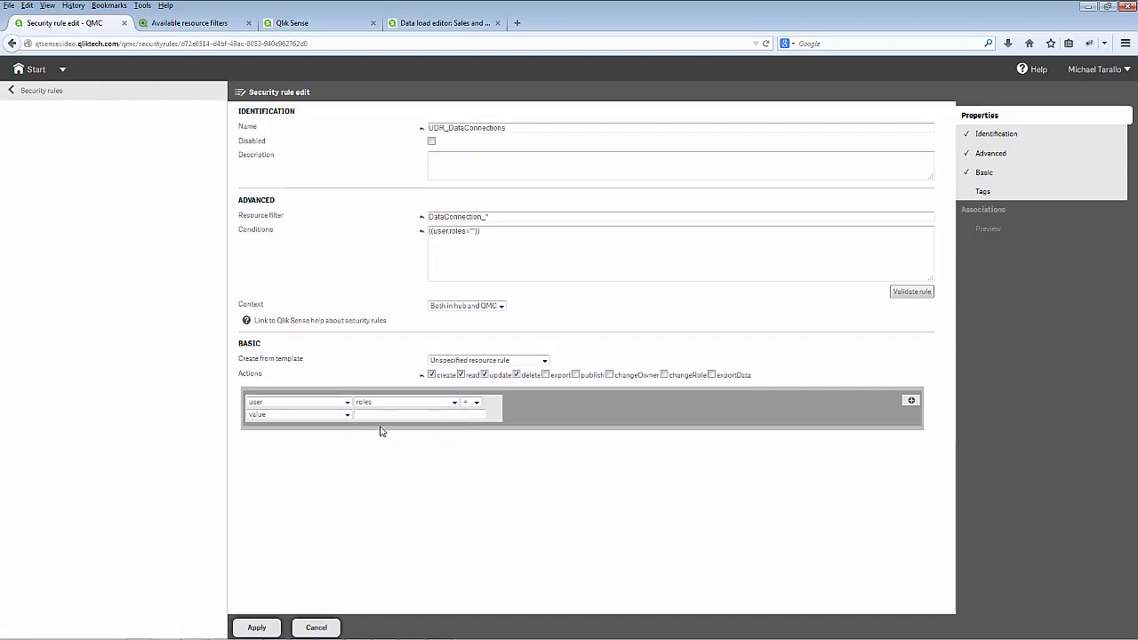
click(382, 415)
click(381, 438)
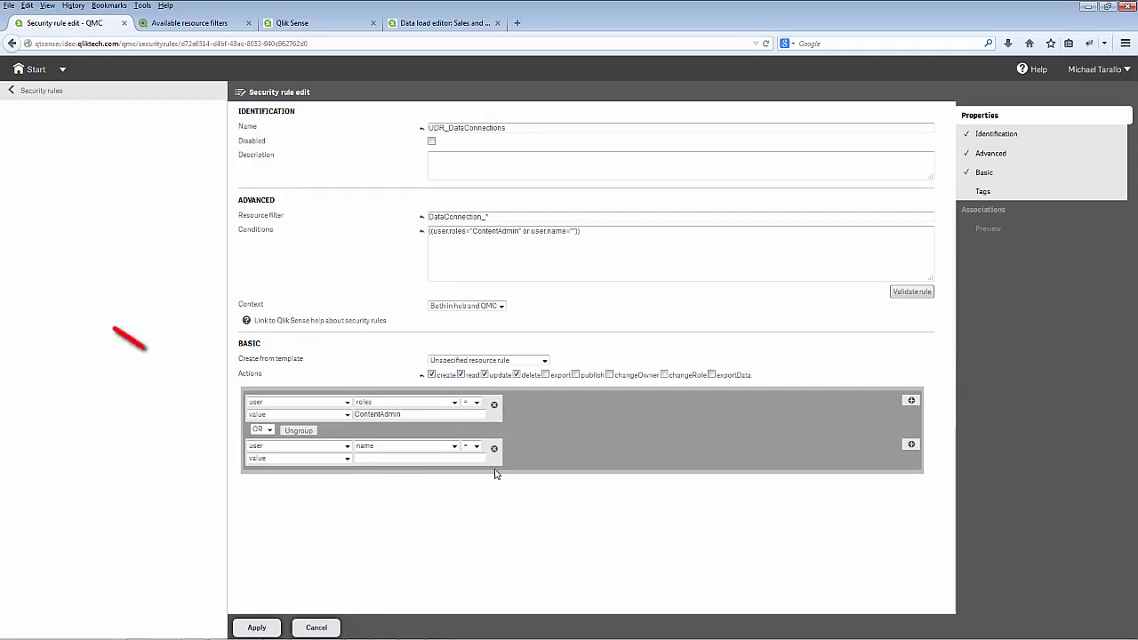
Add a second condition joined by OR for user roles = RootAdmin, and apply the security rule.
click(427, 447)
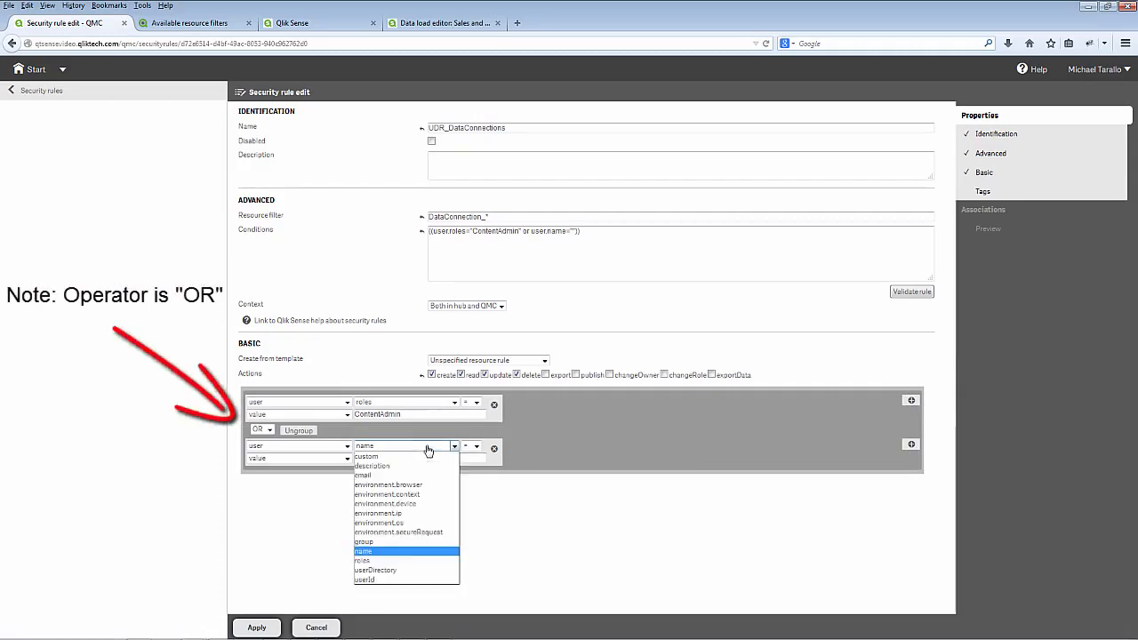
click(382, 561)
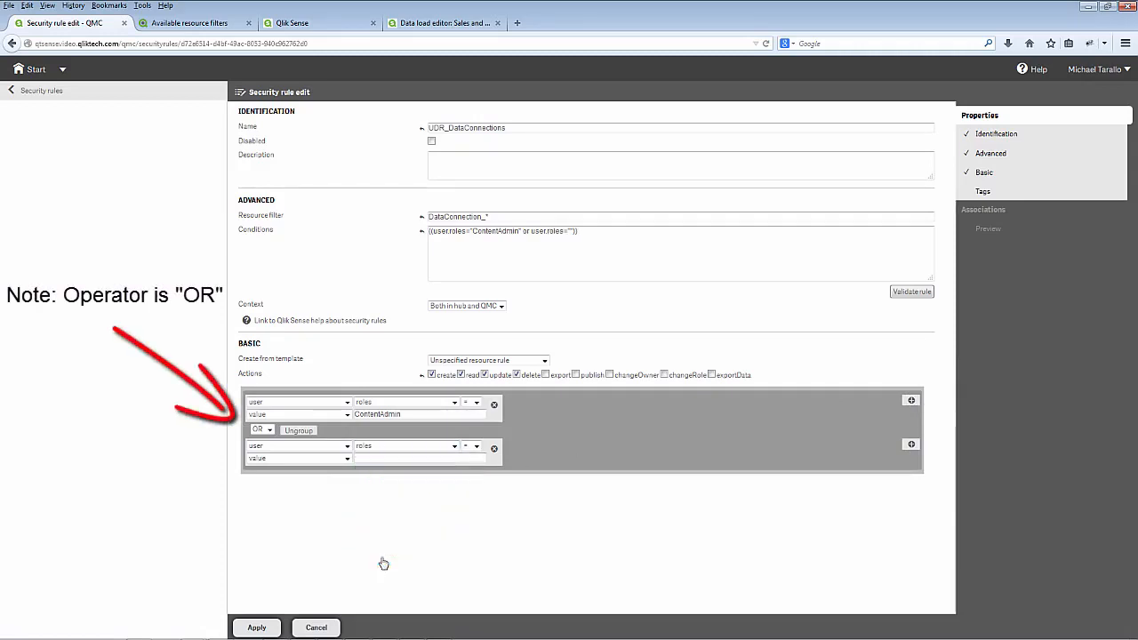
click(384, 459)
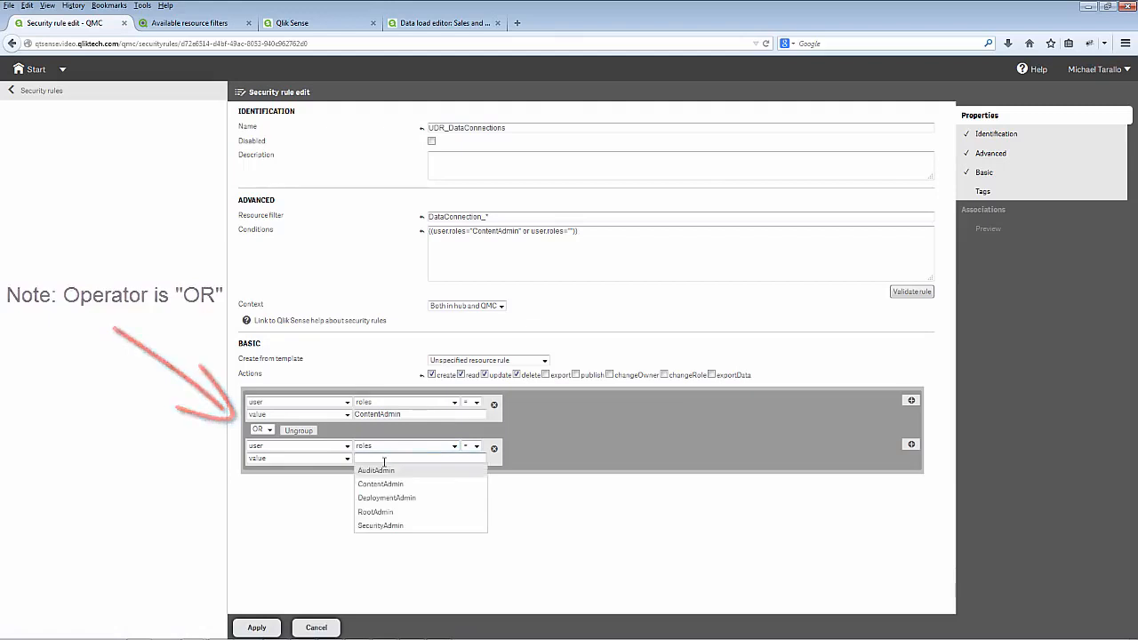
click(377, 512)
click(277, 629)
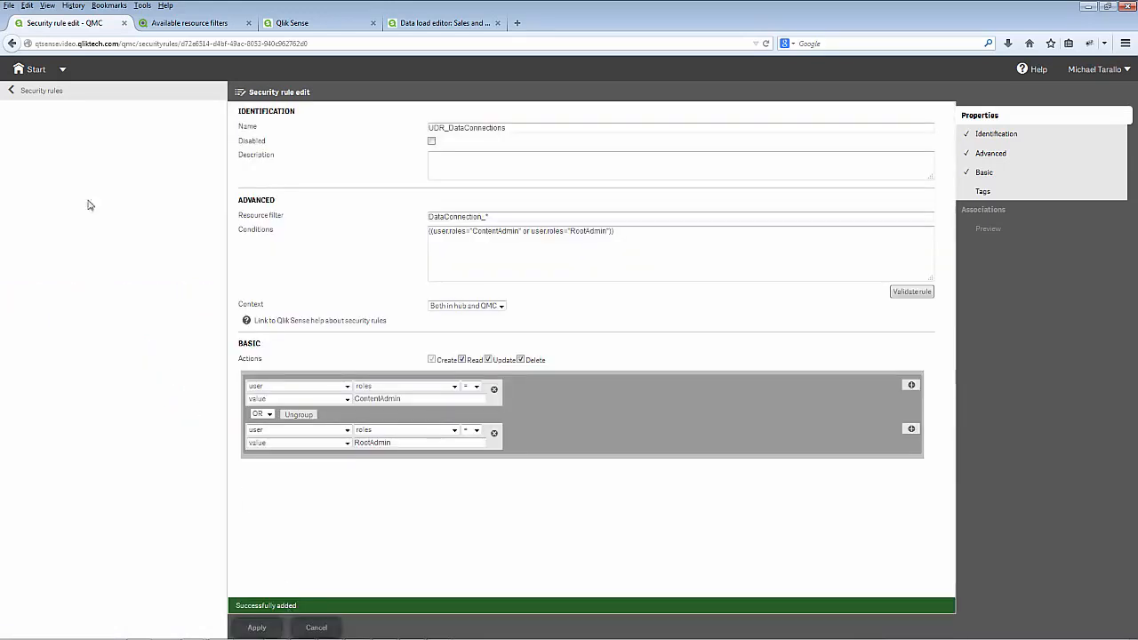
Look up the admin roles that can be assigned to QTSenseVideoUser1, then discard the unsaved change and return to the users list.
click(36, 71)
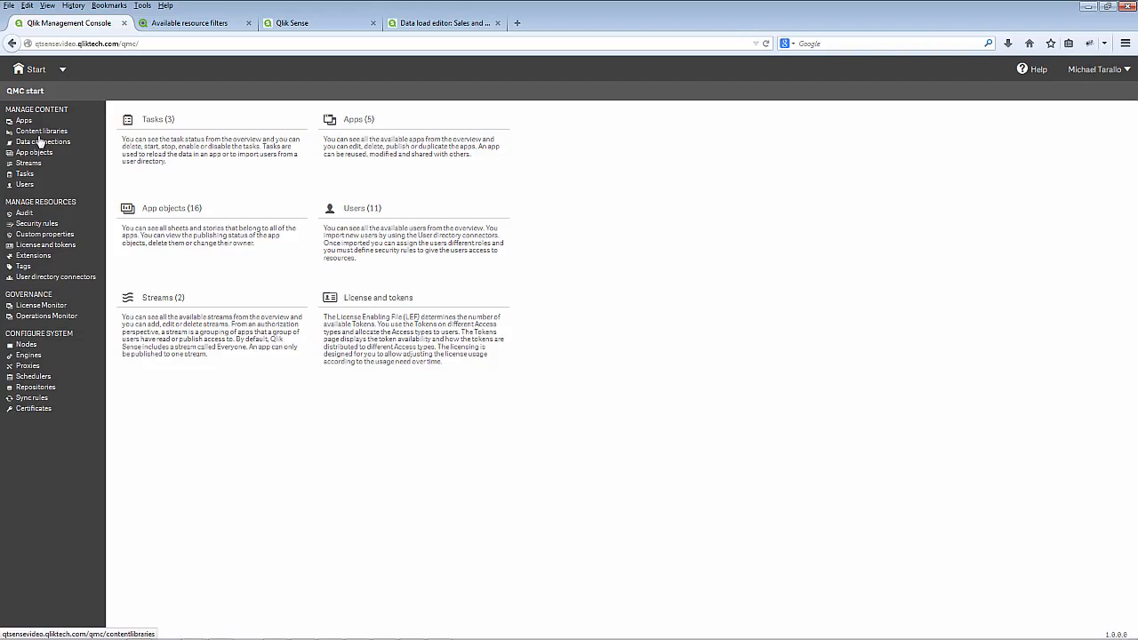
click(32, 185)
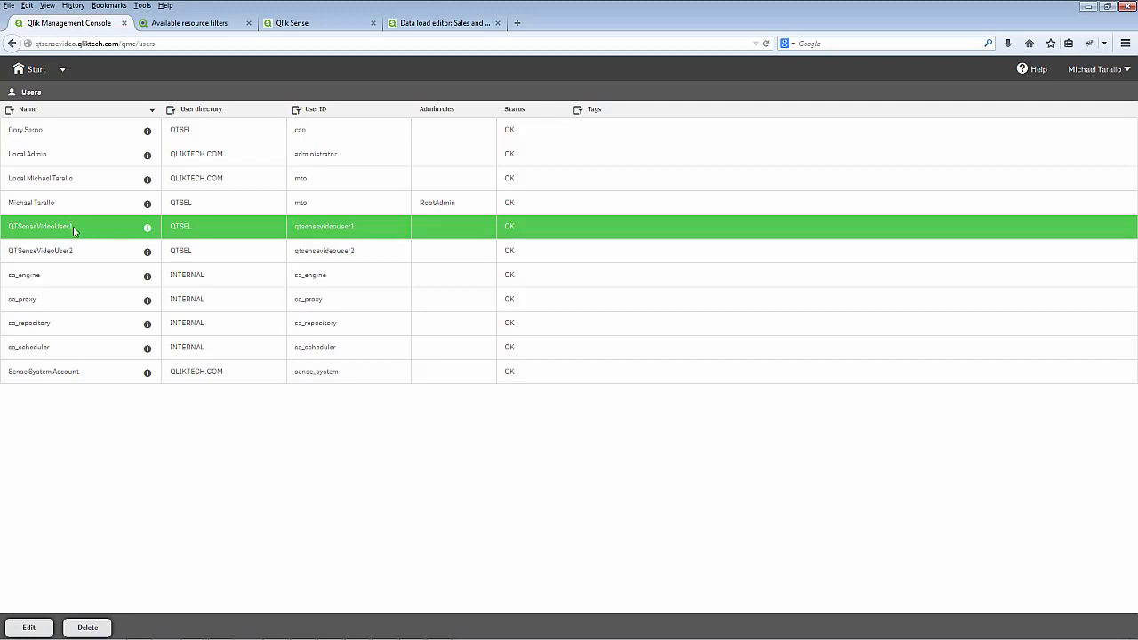
double_click(74, 231)
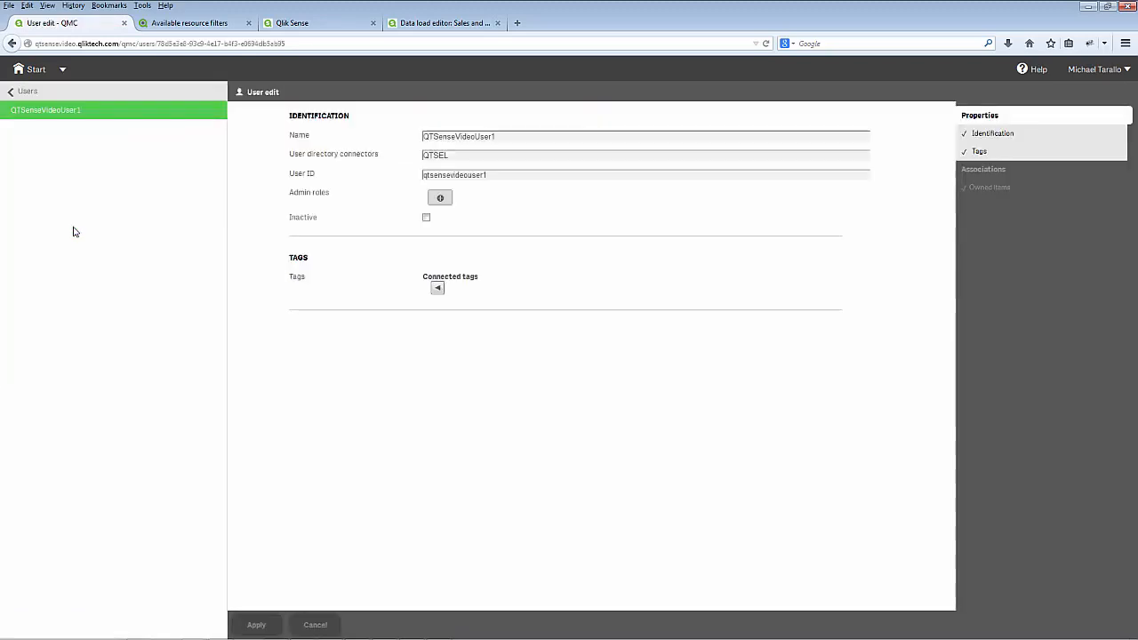
click(435, 197)
click(433, 199)
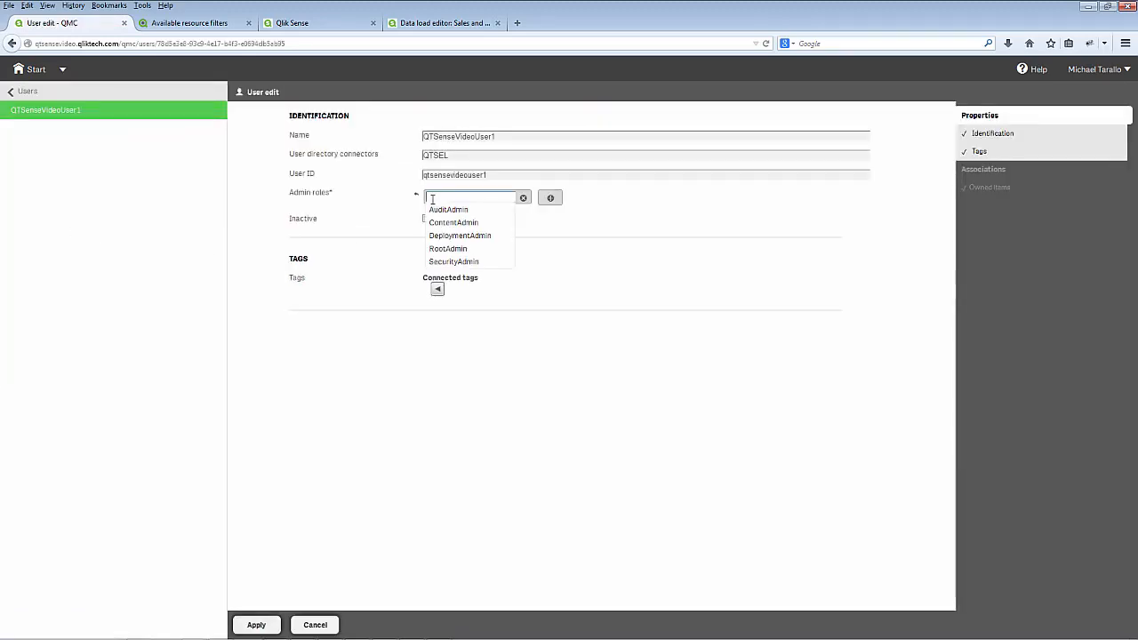
click(375, 408)
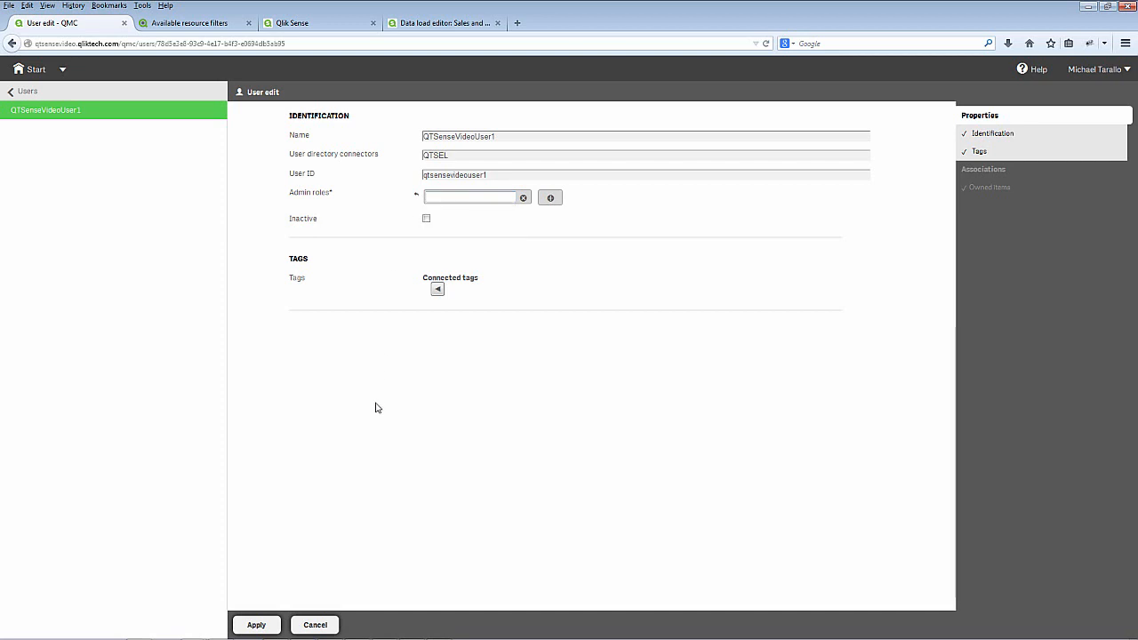
click(27, 92)
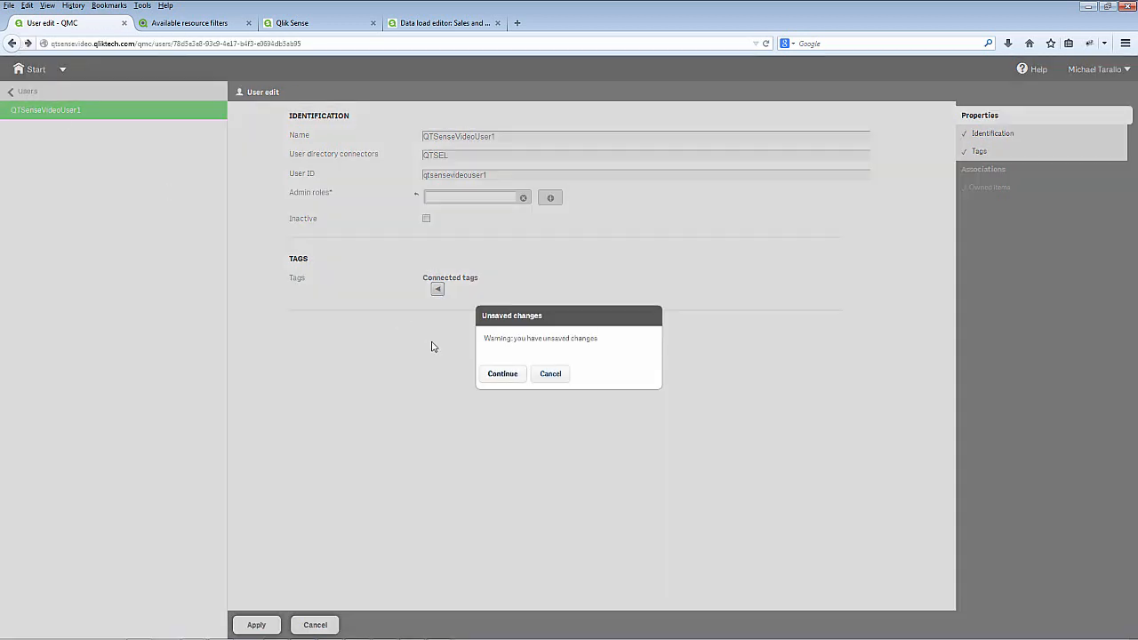
click(505, 375)
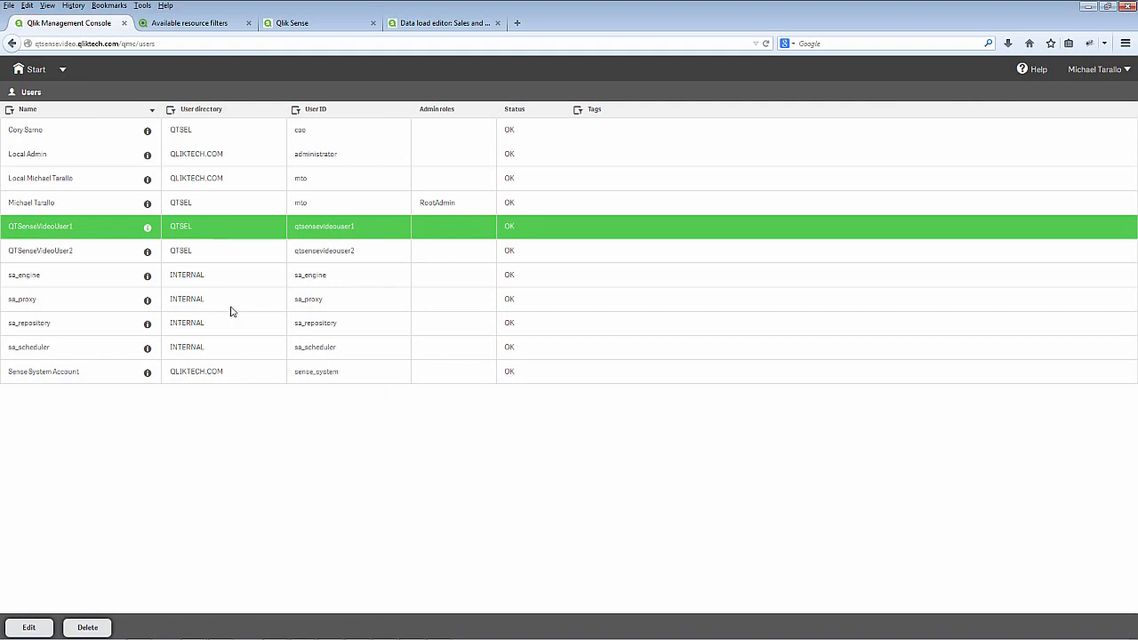
Reload the Sales and Profit Report data load editor and check its data connections and the connector types offered for a new connection.
click(33, 69)
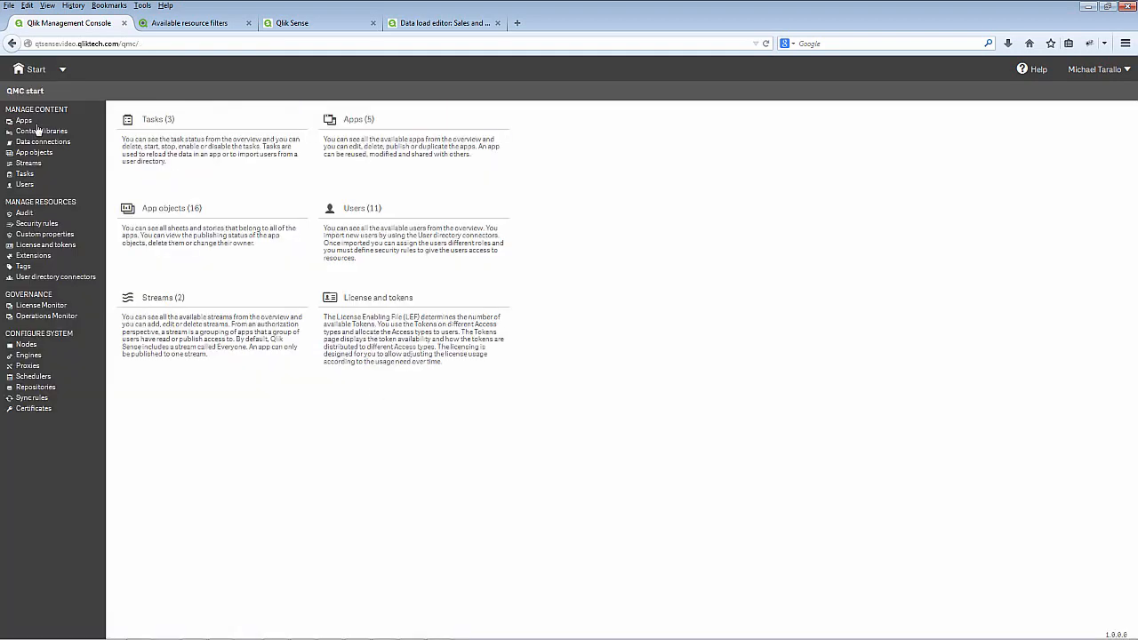
click(43, 224)
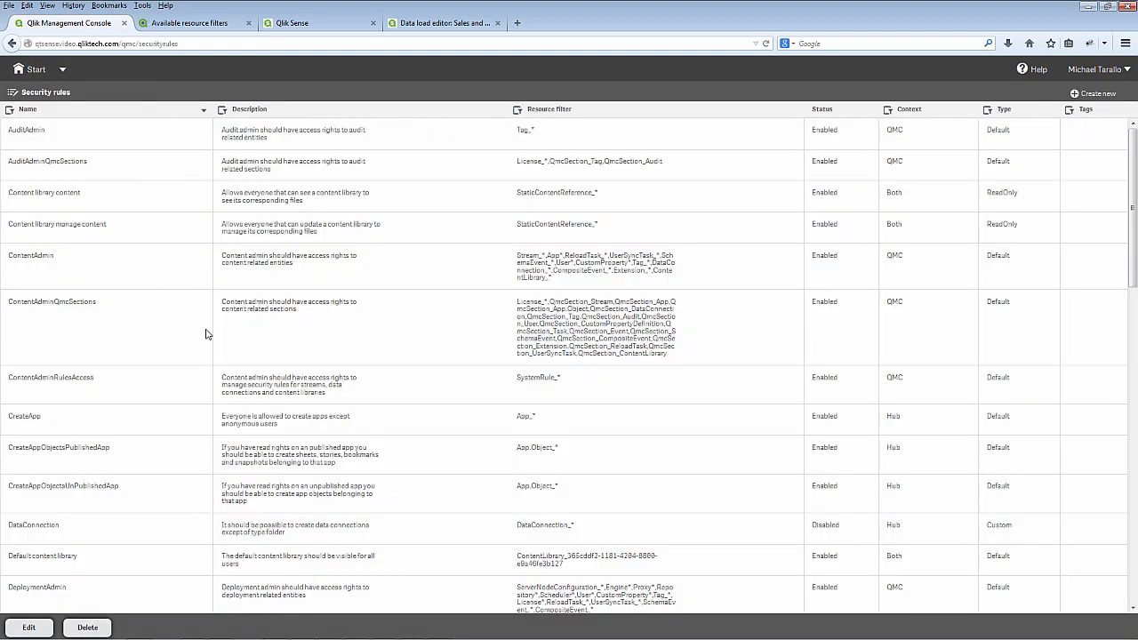
click(310, 20)
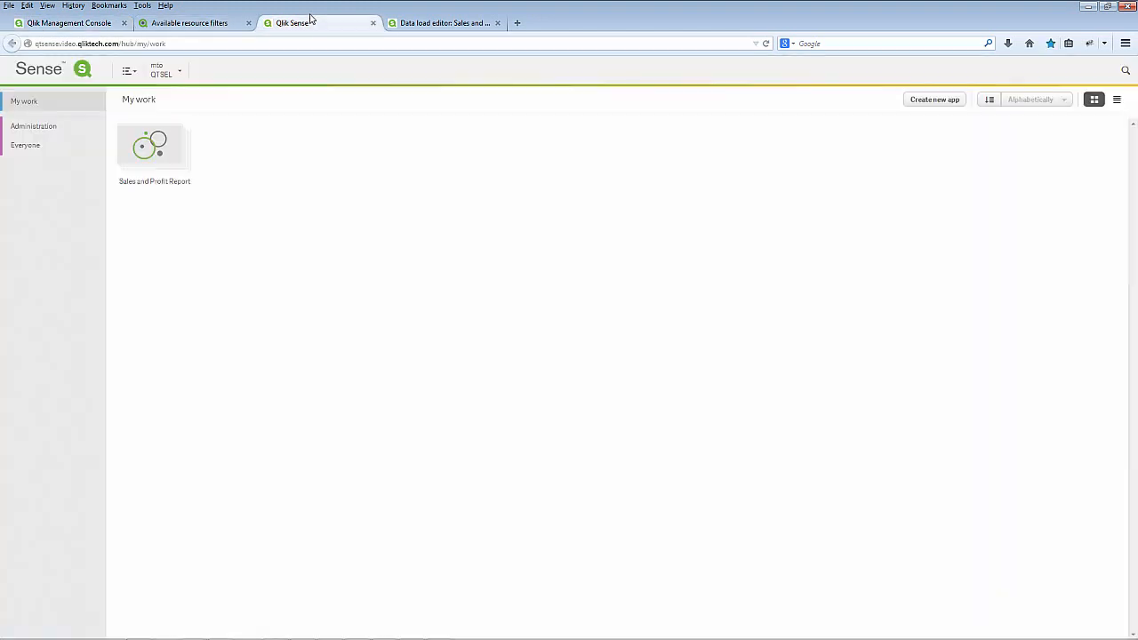
click(404, 25)
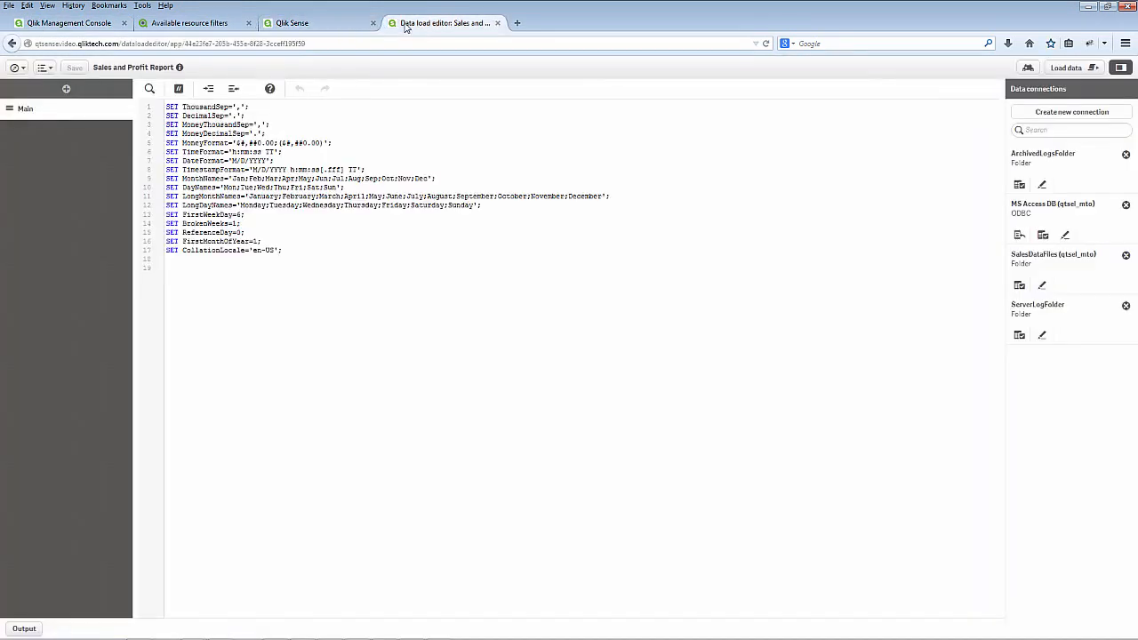
click(766, 43)
click(1046, 114)
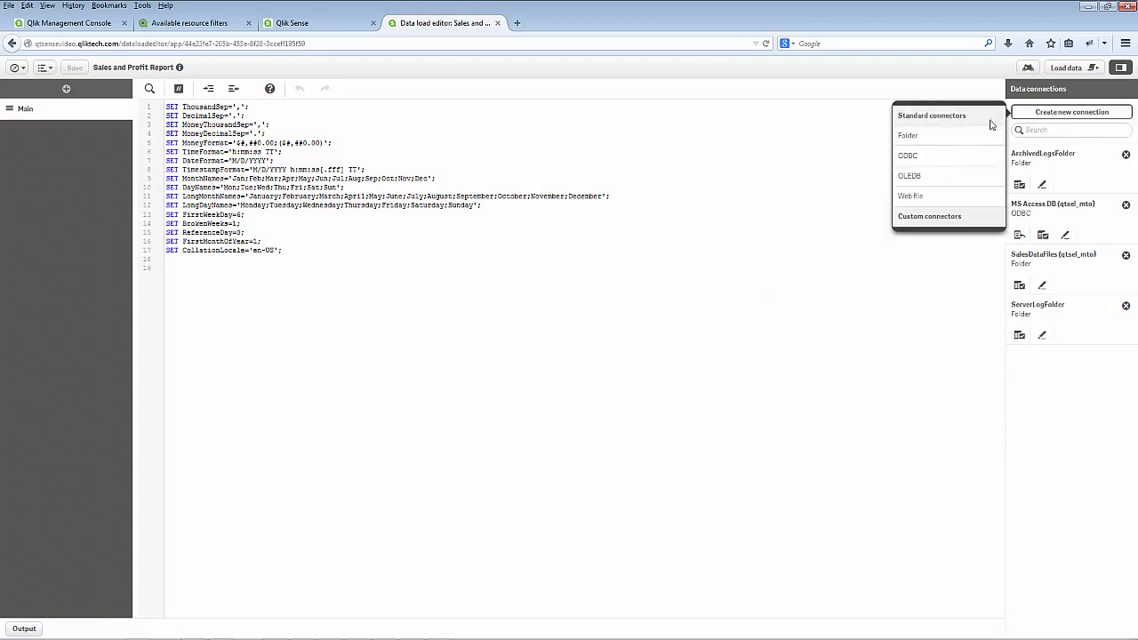
click(747, 380)
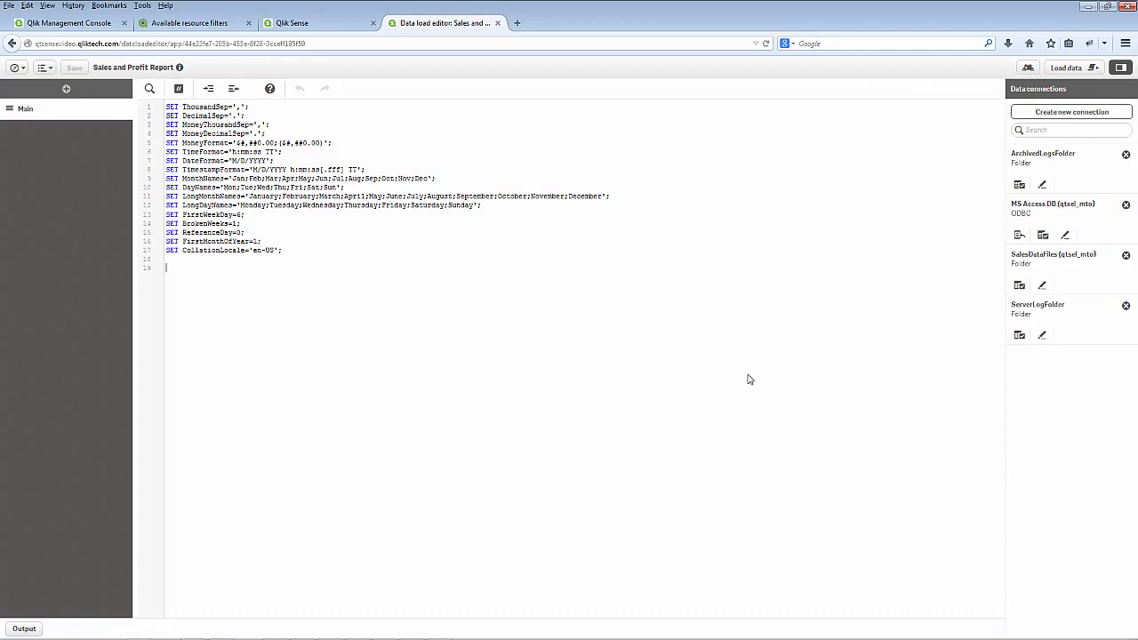
Switch to the other browser and reload the Test2 data load editor to check its data connections, then switch back.
key(alt+Tab)
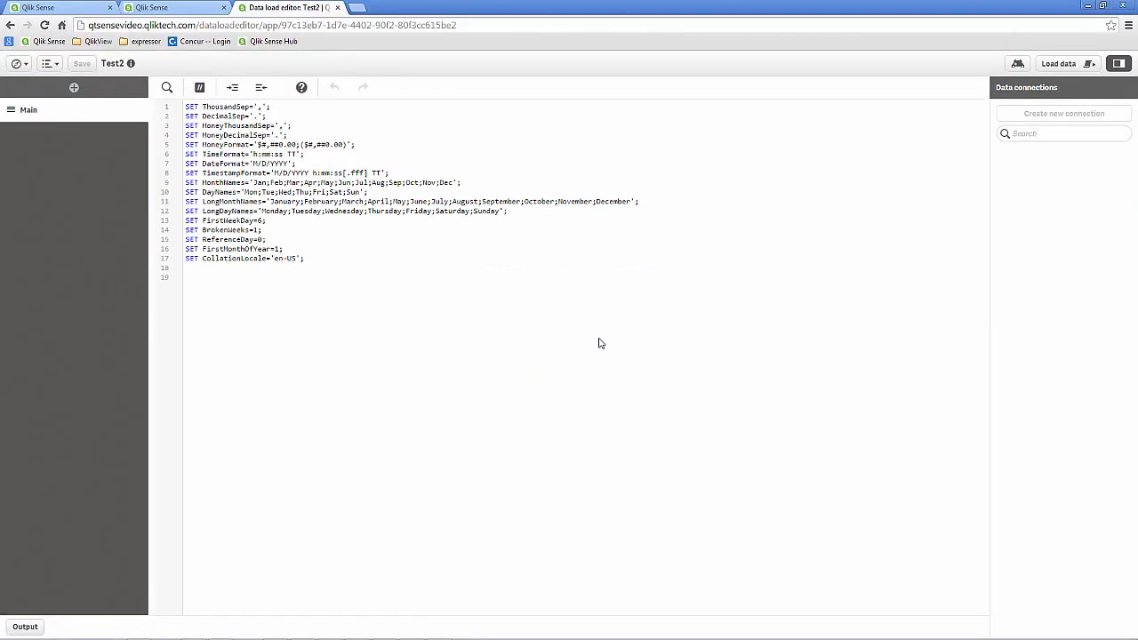
click(45, 26)
key(alt+Tab)
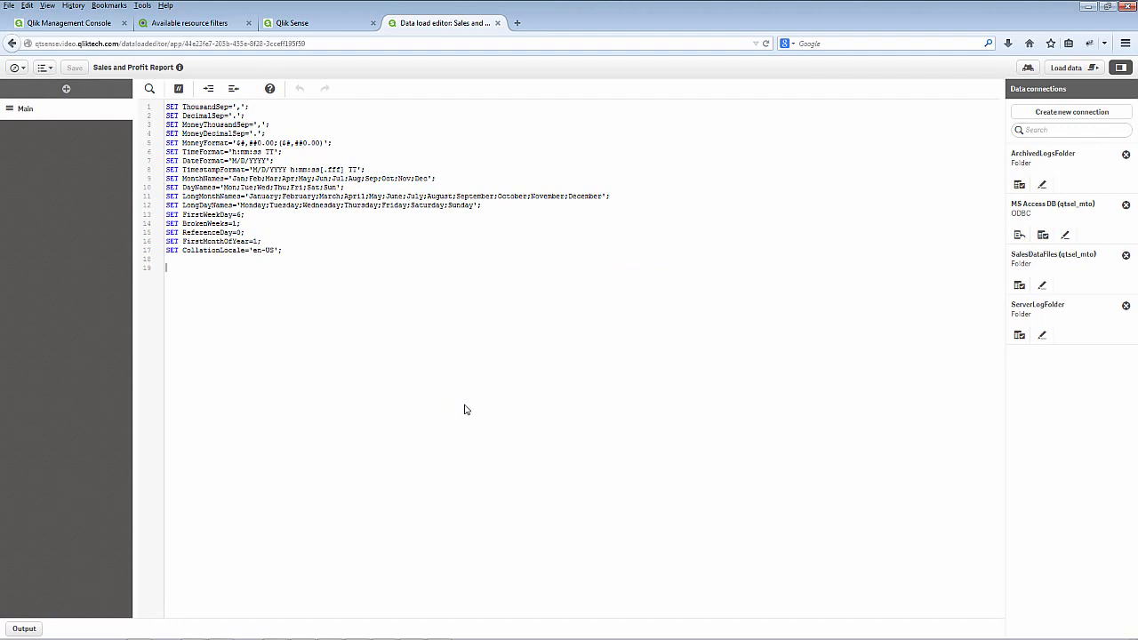
View the user directory details of QTSenseVideoUser1 and QTSenseVideoUser2 in the management console to check their group.
click(260, 271)
click(75, 24)
click(36, 71)
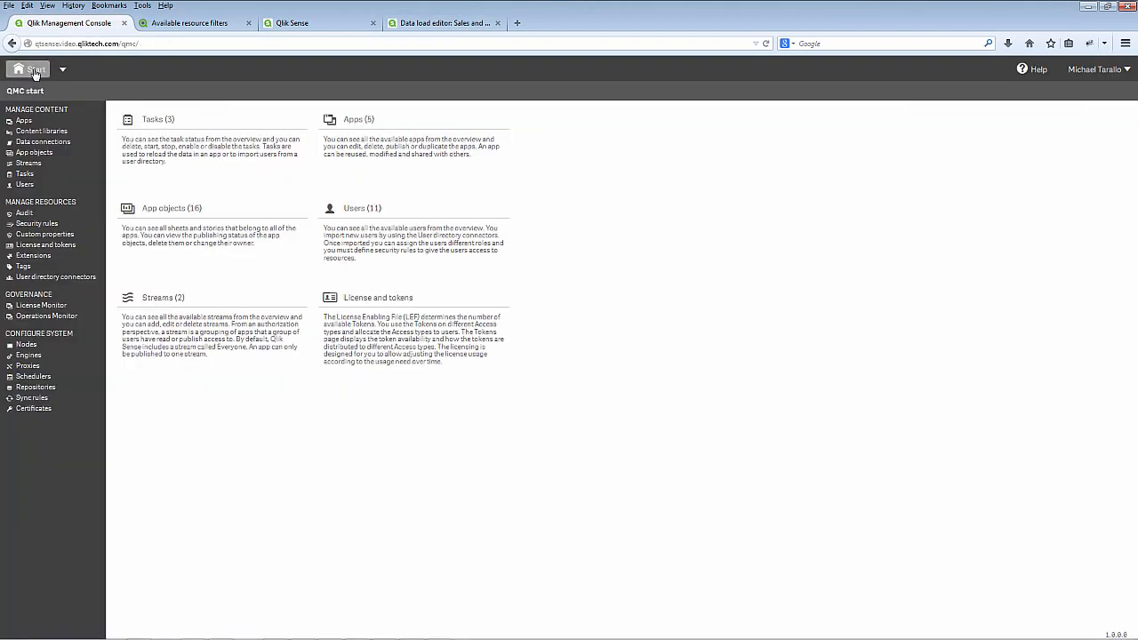
click(27, 185)
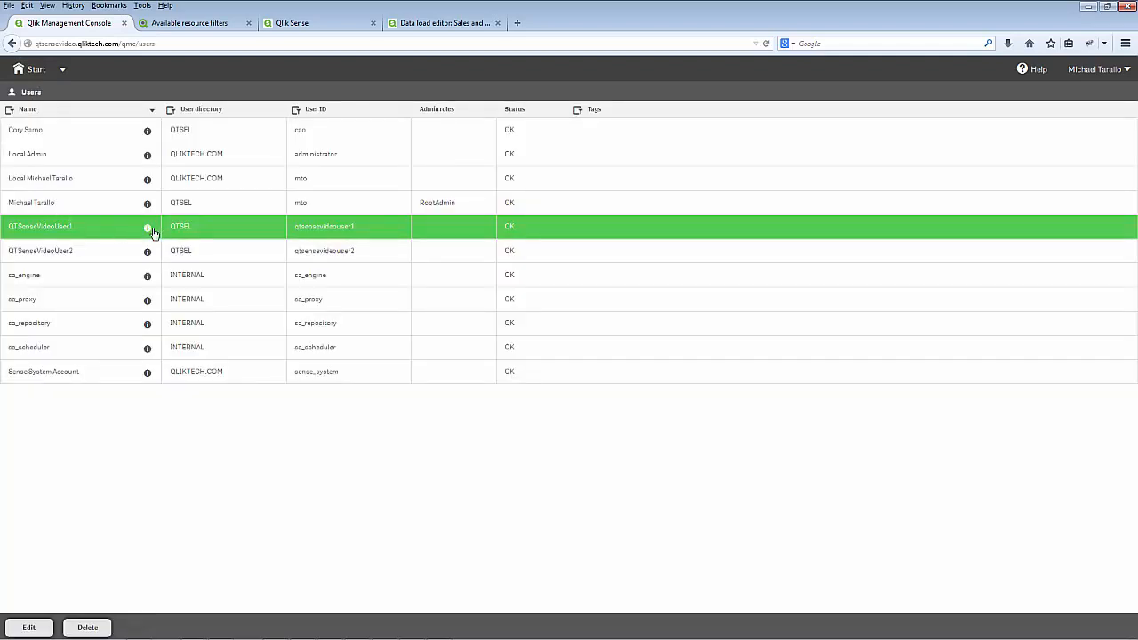
mouse_move(150, 231)
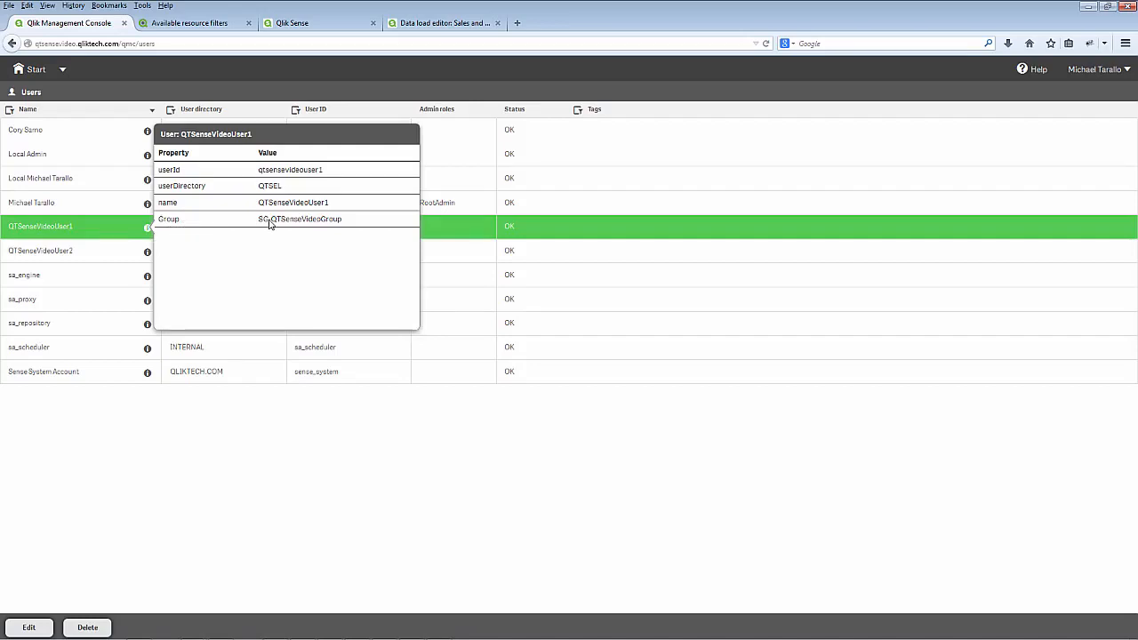
mouse_move(147, 255)
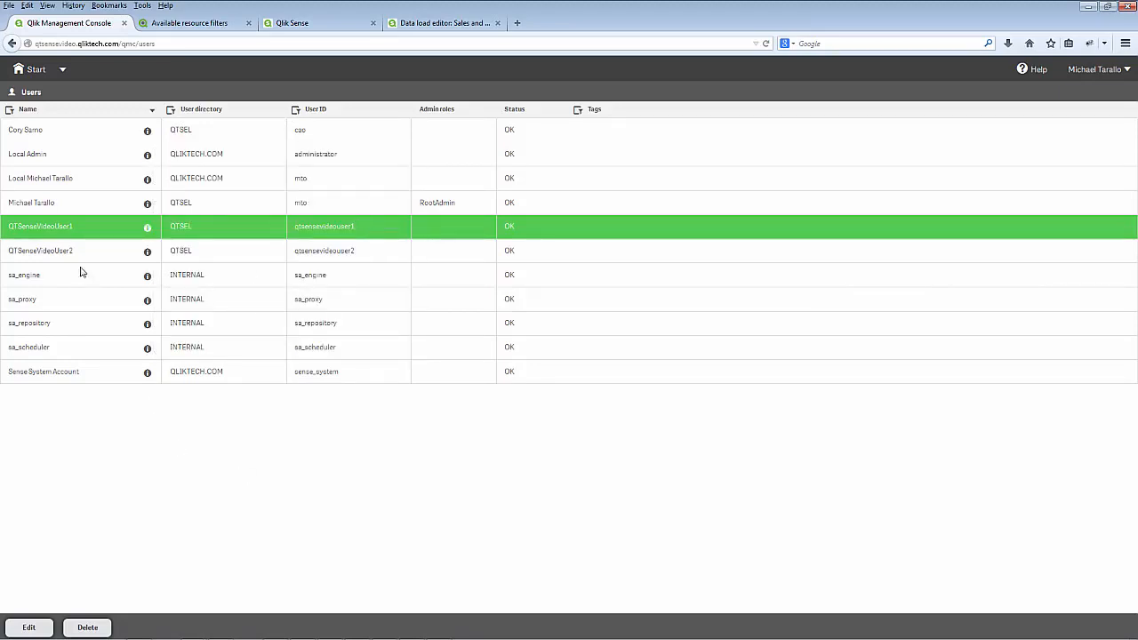
Open the SalesDataFiles data connection in the management console and show its associated system rules.
click(31, 69)
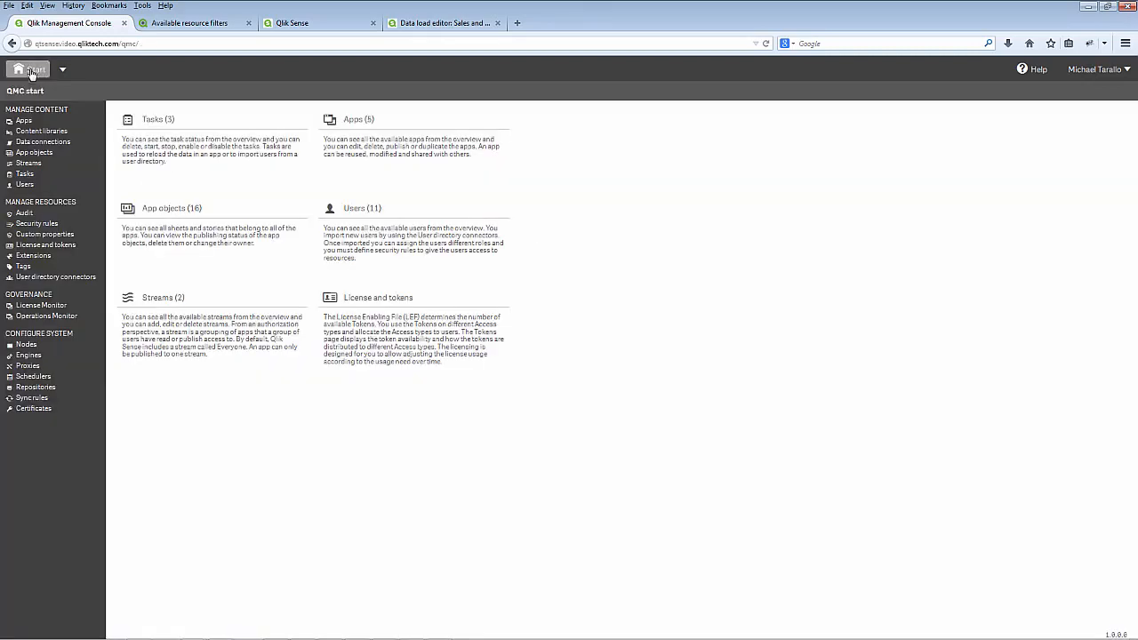
click(43, 144)
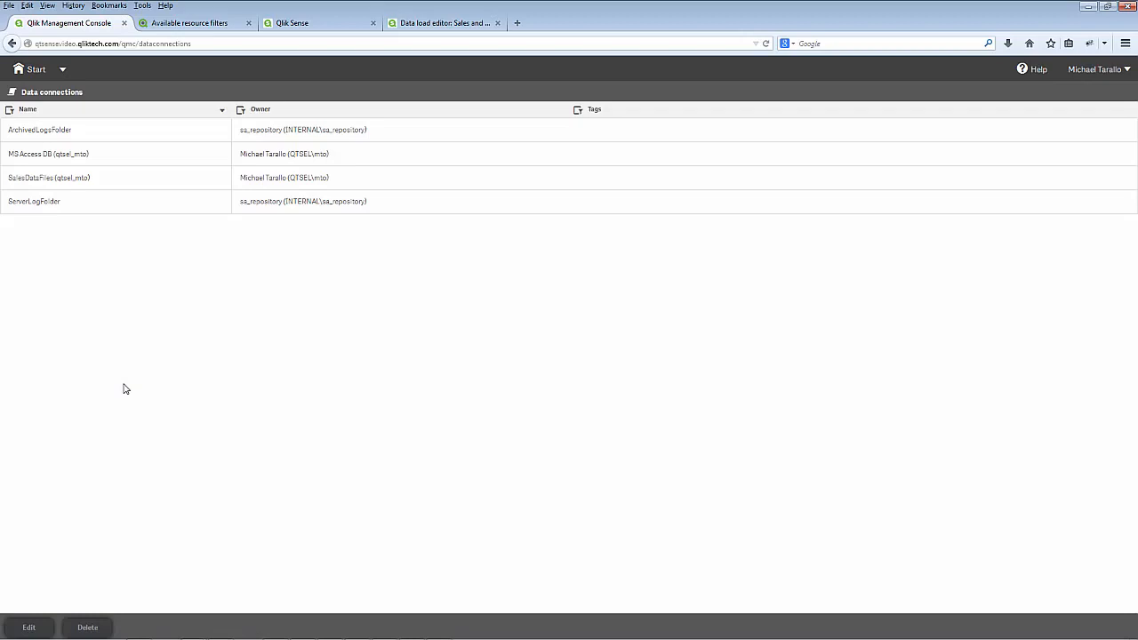
double_click(135, 183)
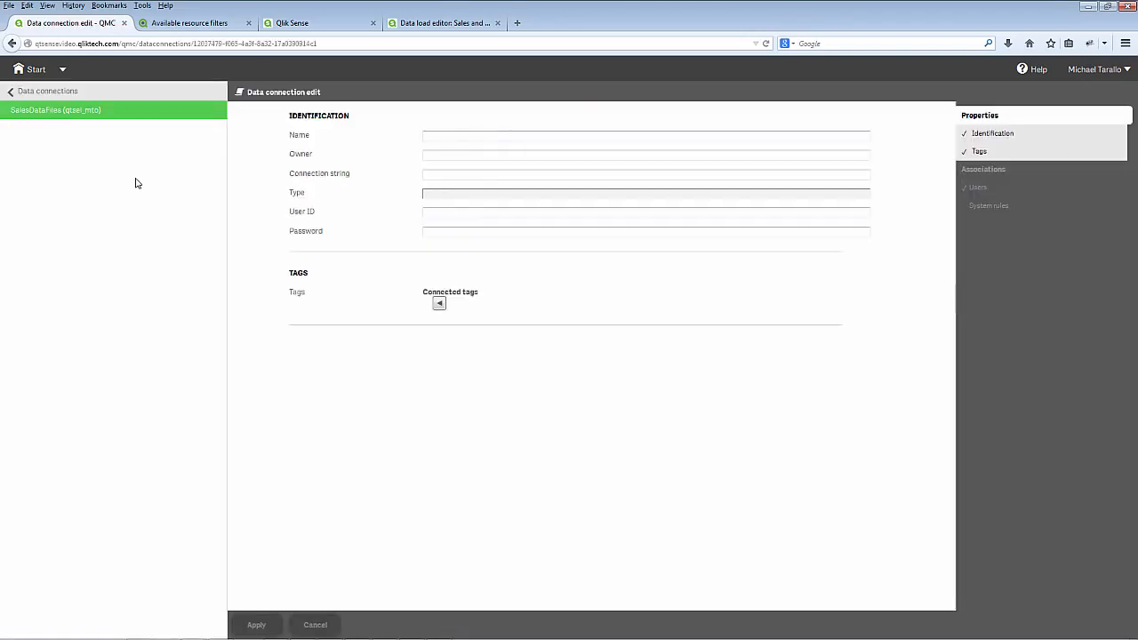
click(1021, 208)
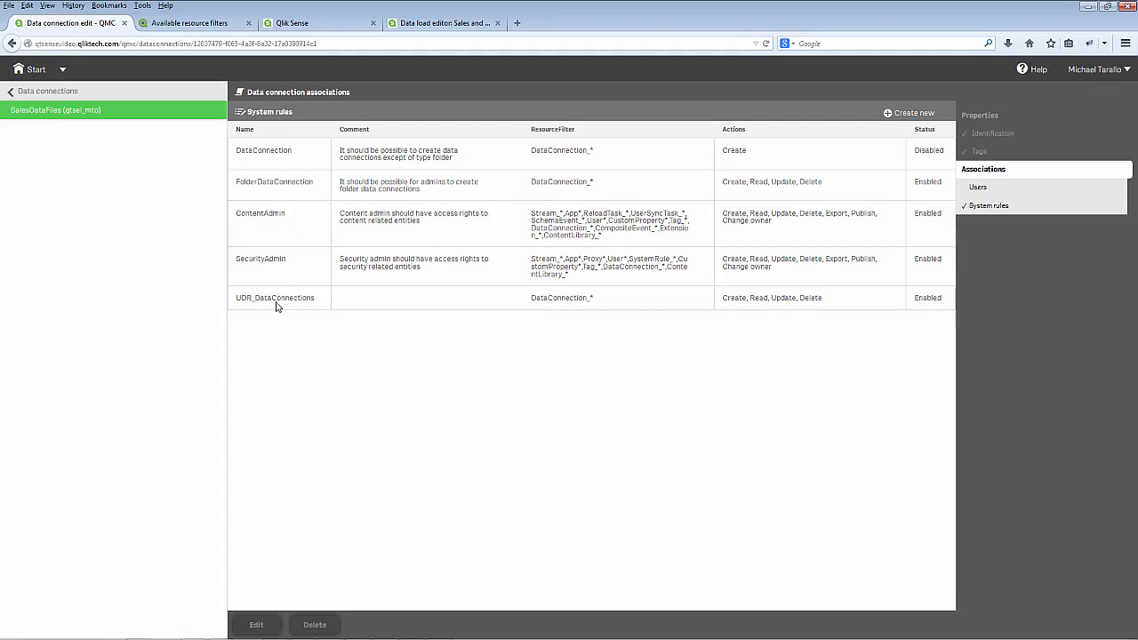
Create a read-access security rule for the SalesDataFiles connection with the condition user group = SG-QTSenseVideoGroup.
click(903, 119)
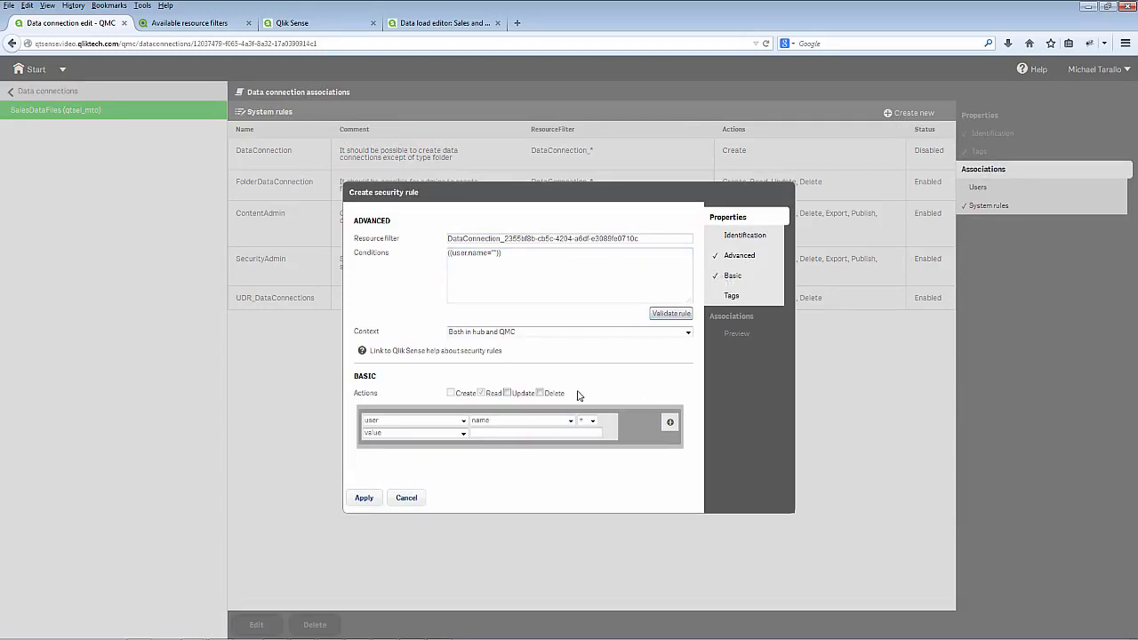
click(484, 423)
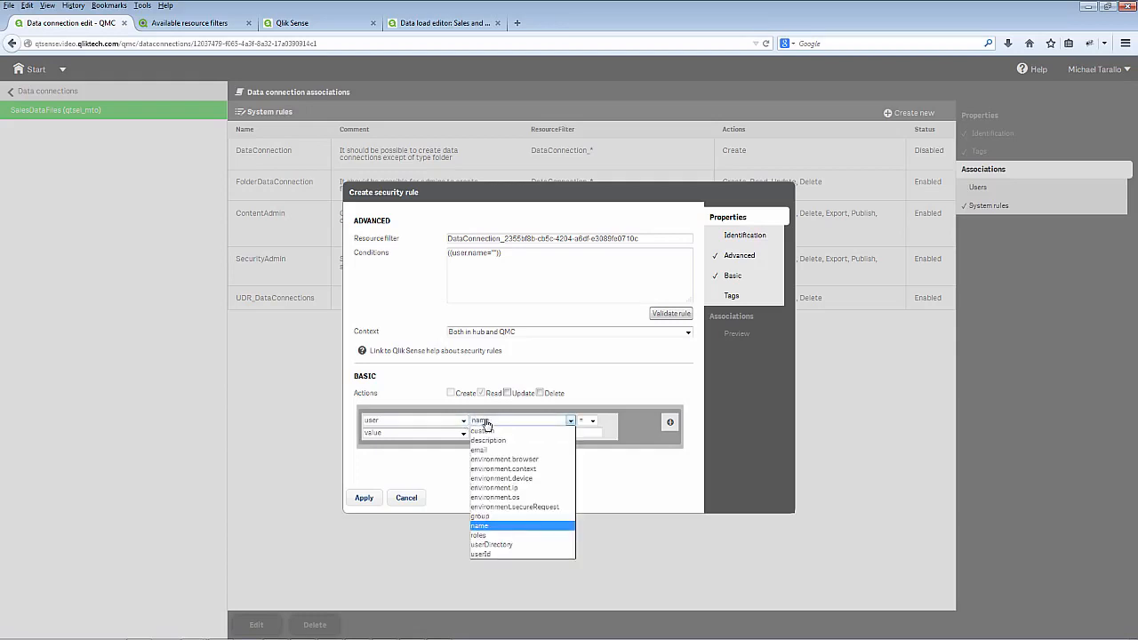
click(493, 517)
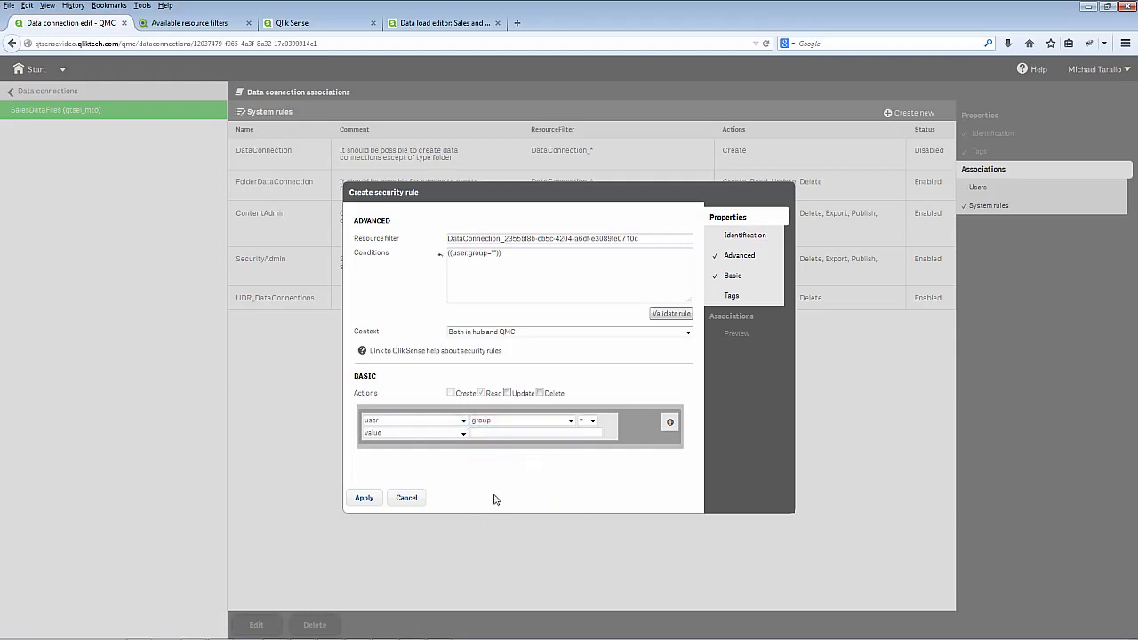
click(504, 434)
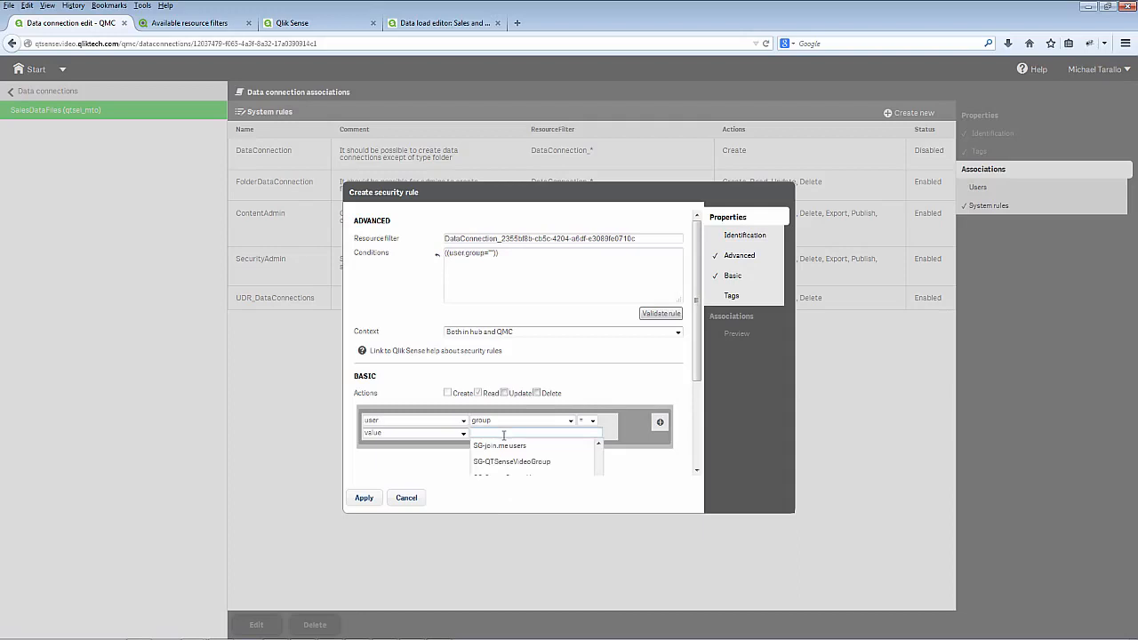
click(549, 463)
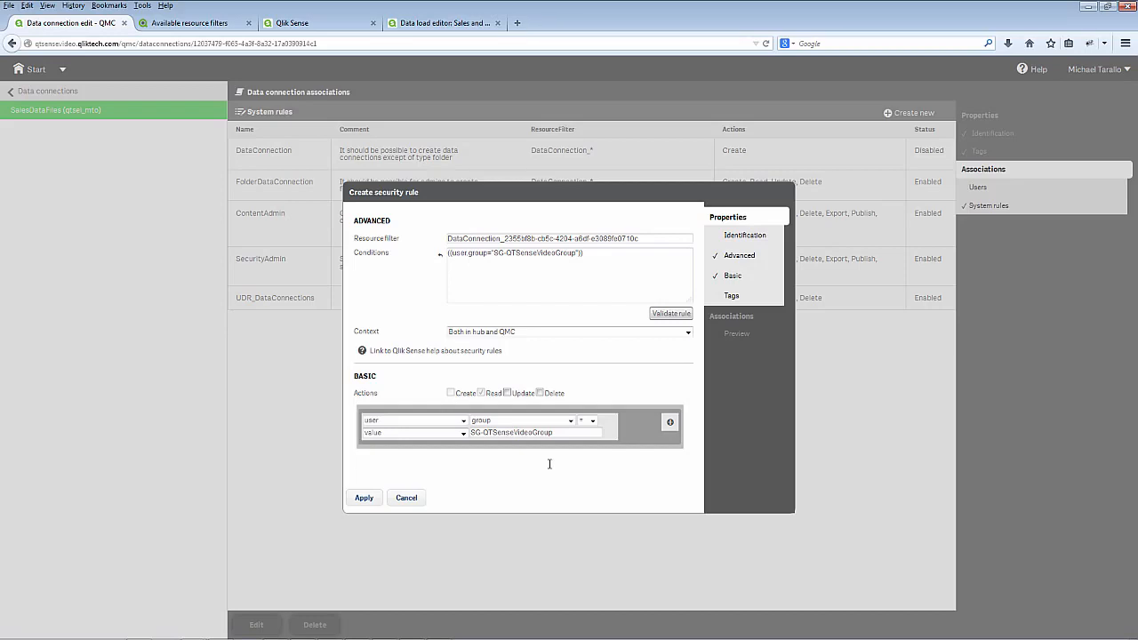
click(365, 498)
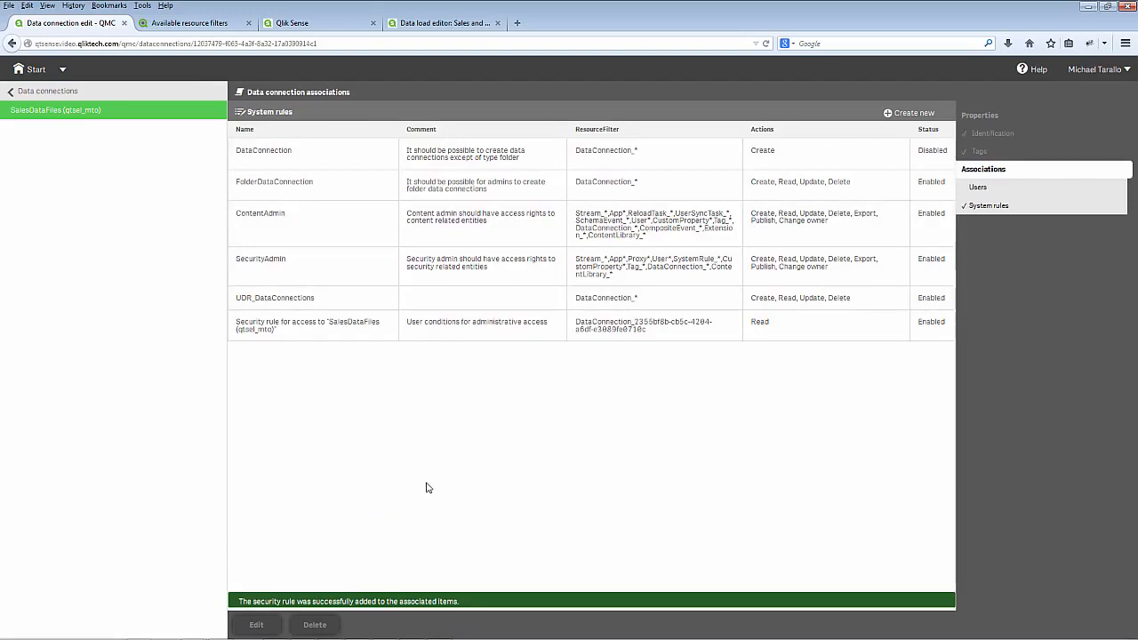
Reload Test2 in the other browser and browse the SalesDataFiles connection's files, then return to the management console's data connections list.
key(alt+Tab)
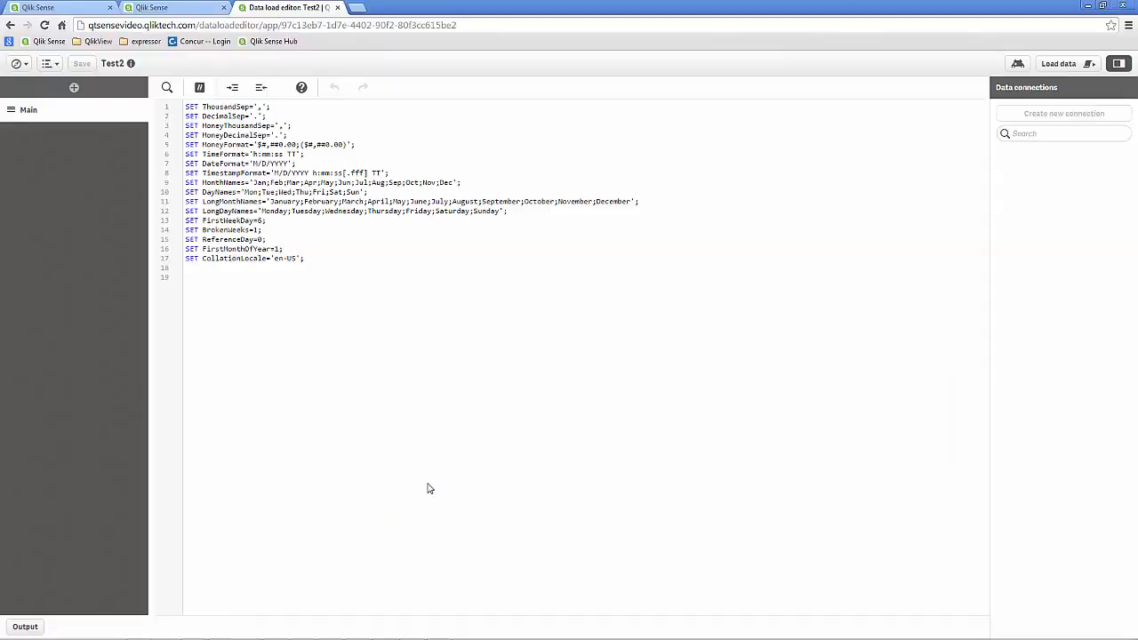
click(46, 24)
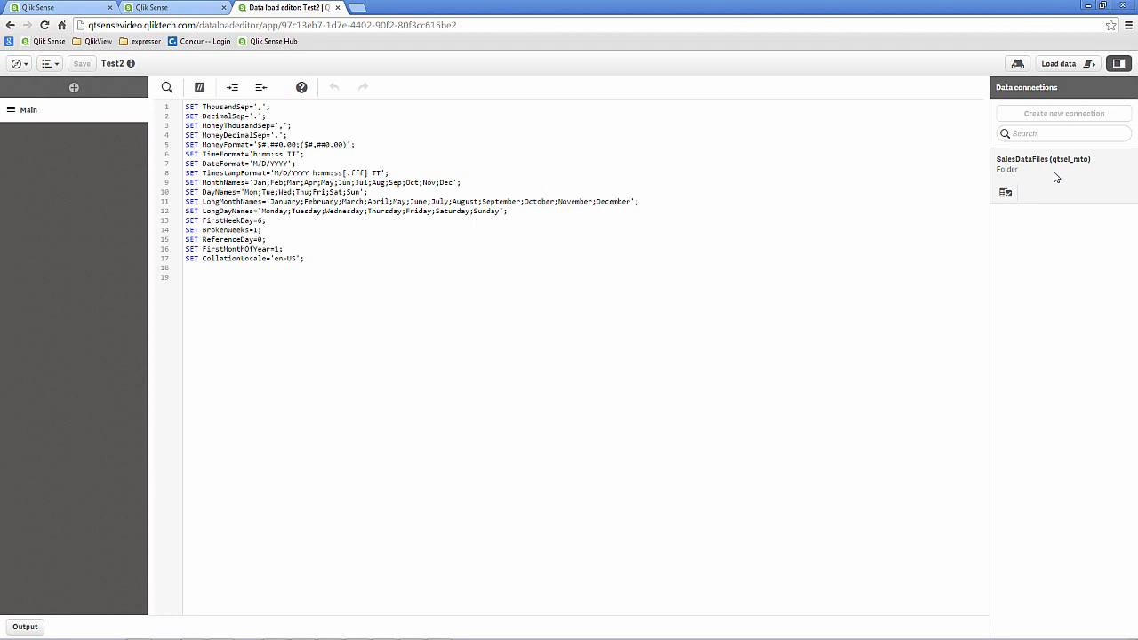
click(1006, 193)
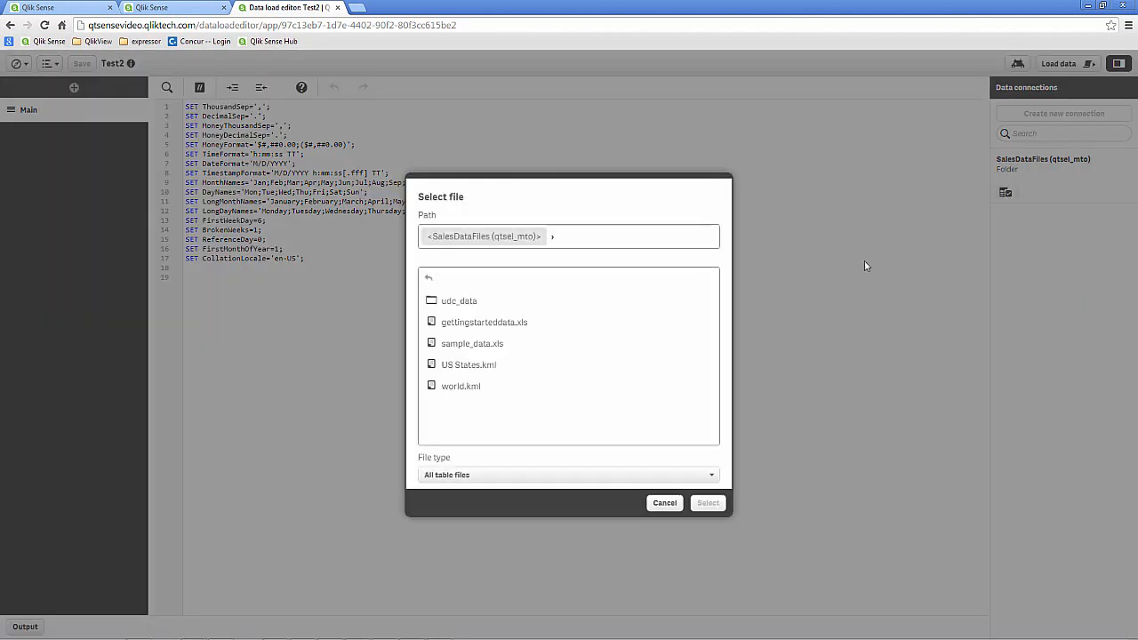
click(662, 503)
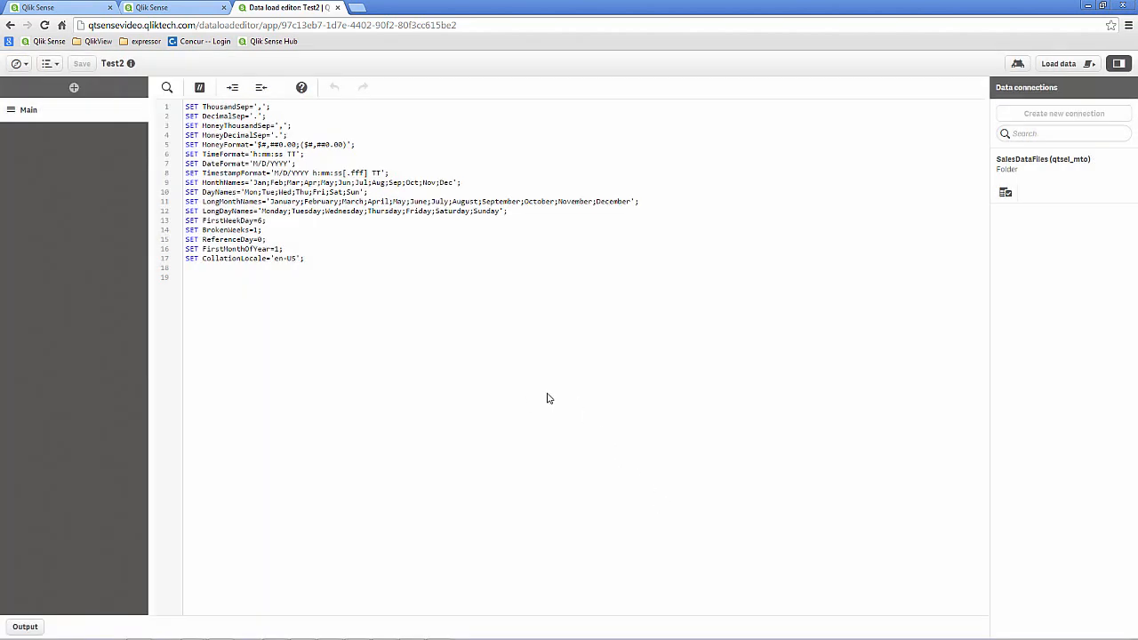
key(alt+Tab)
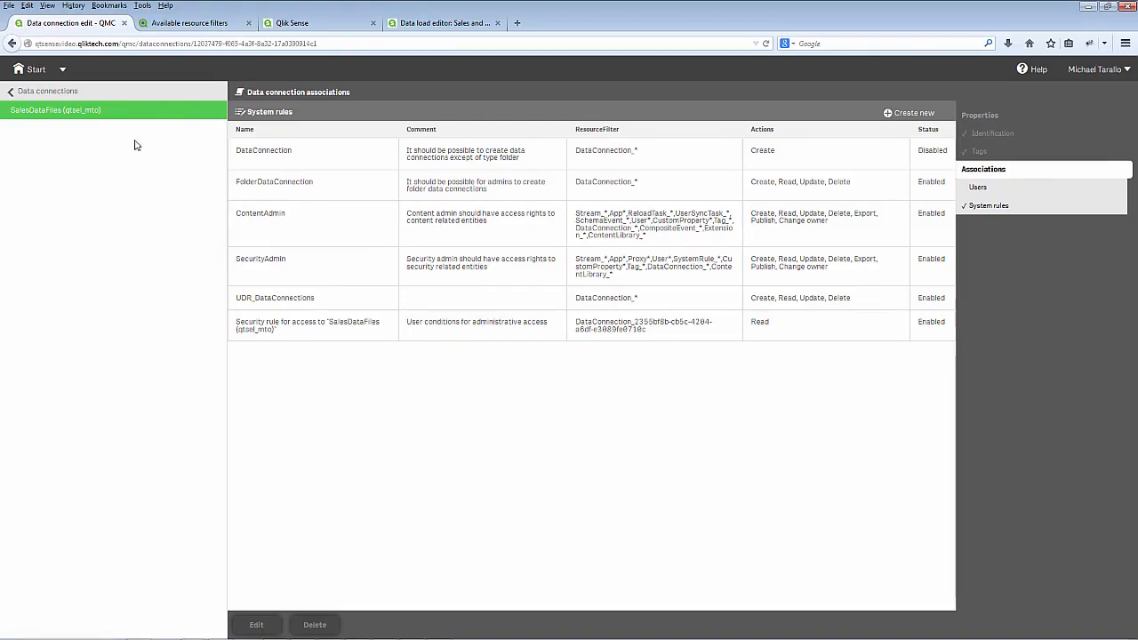
click(64, 93)
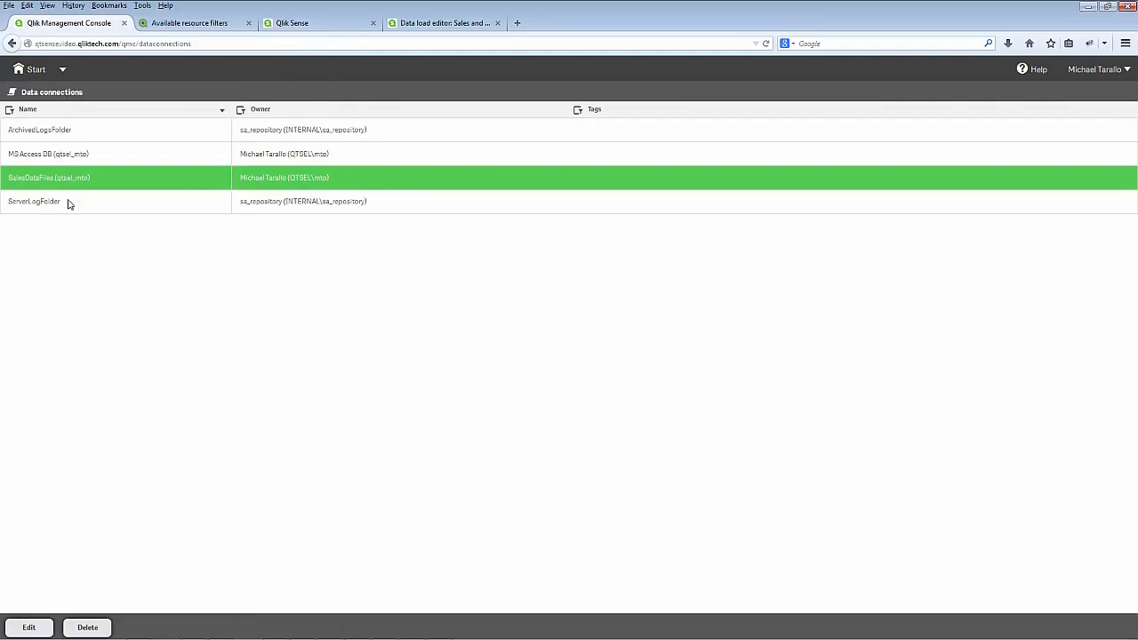
Delete the security rule for access to SalesDataFiles from that data connection's system rules.
click(74, 165)
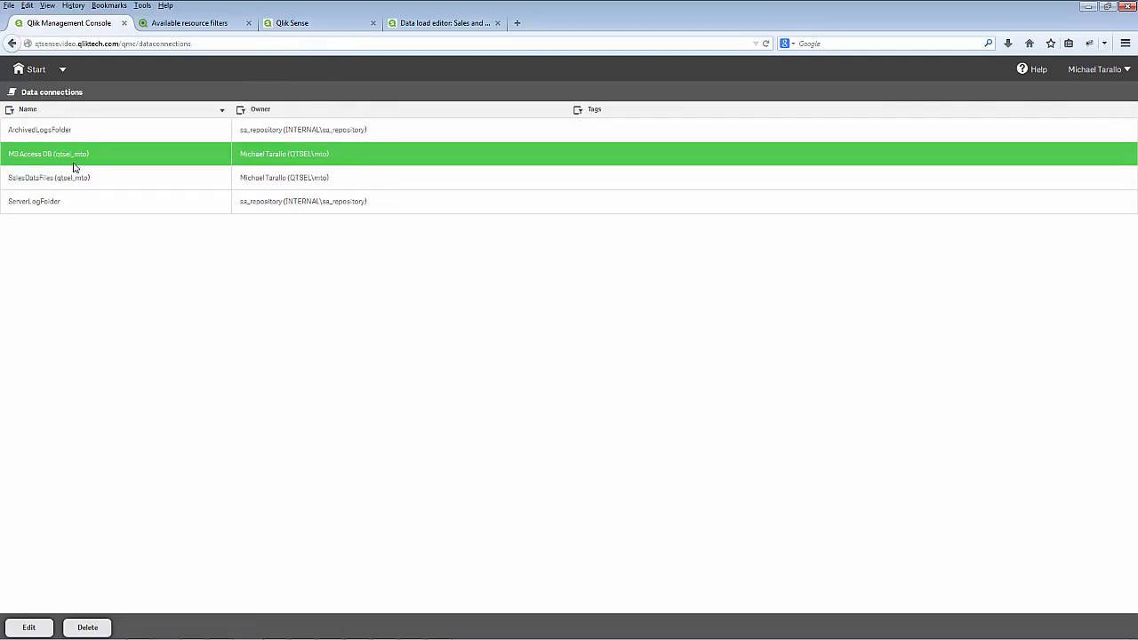
double_click(76, 177)
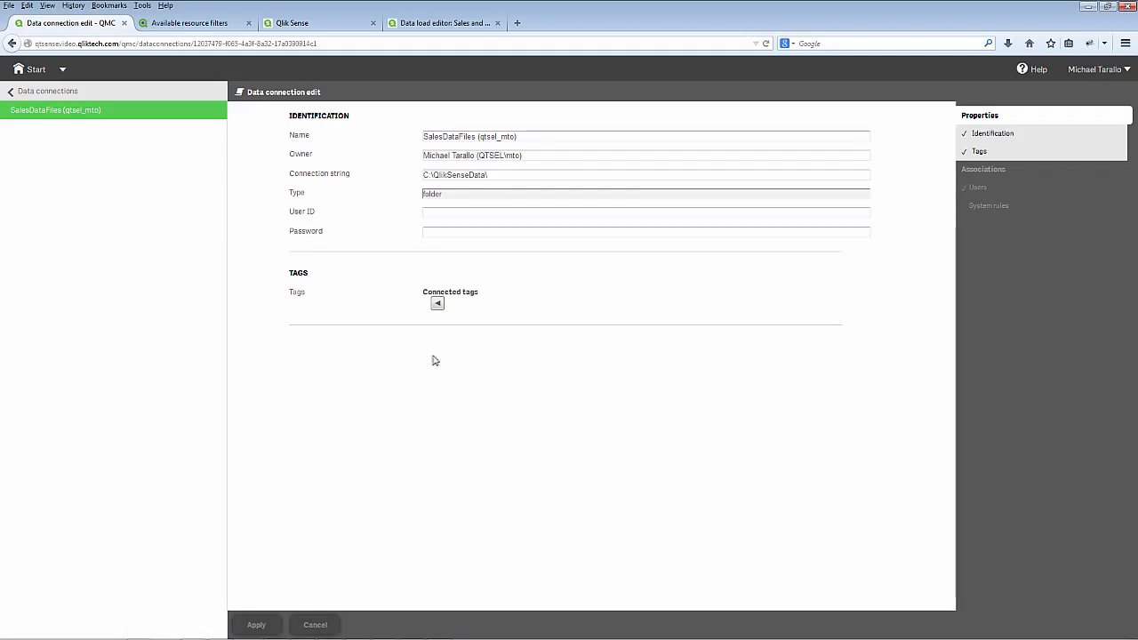
click(1004, 216)
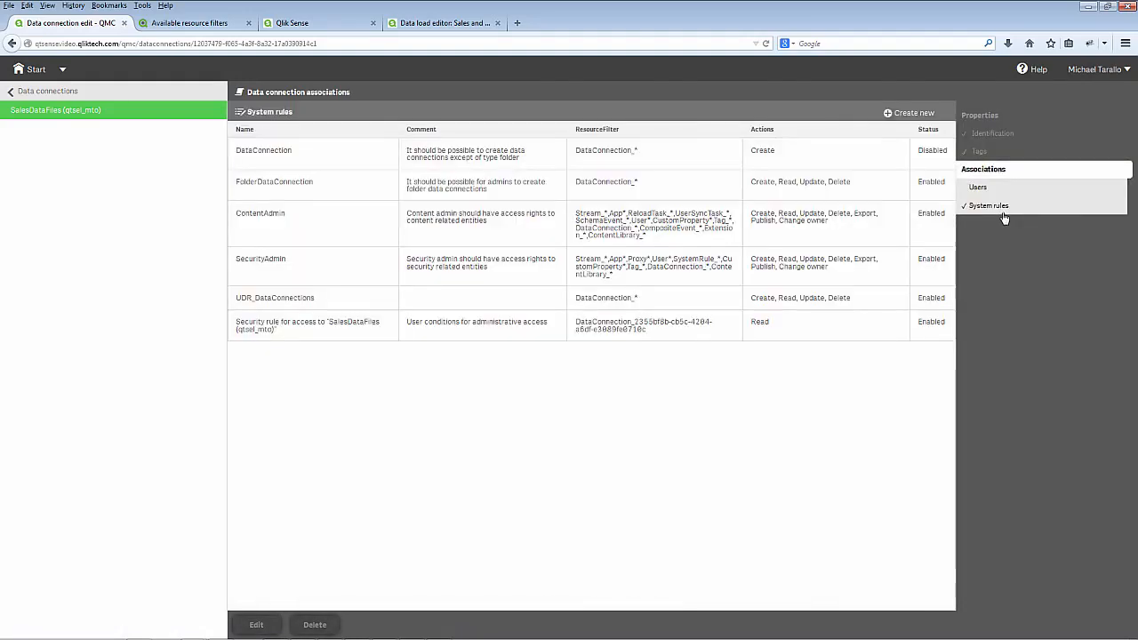
click(387, 332)
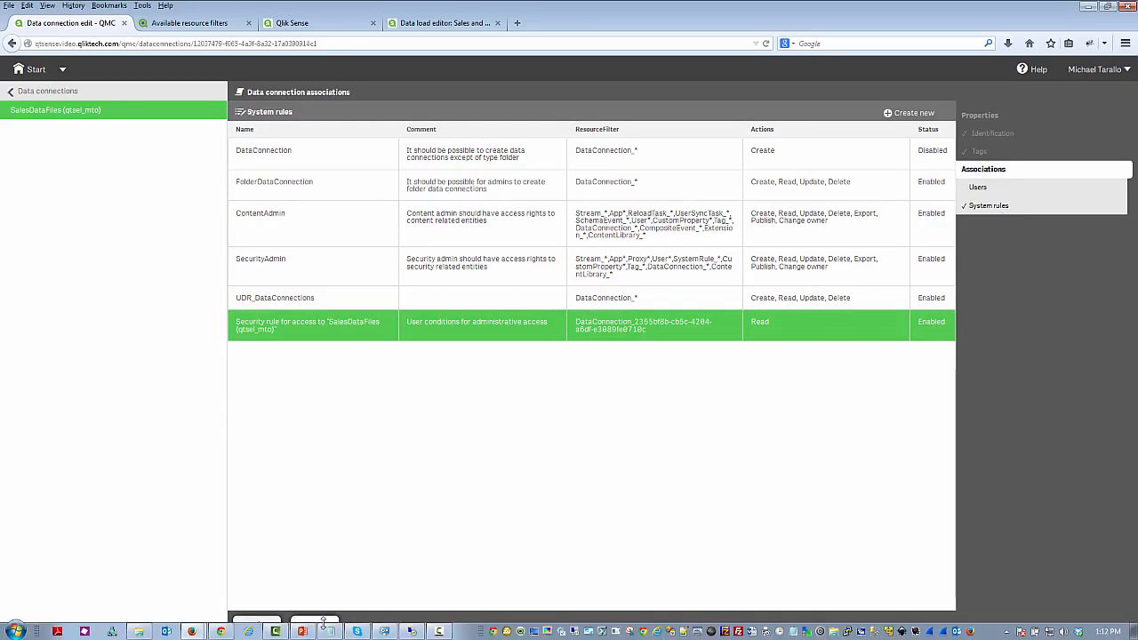
click(325, 625)
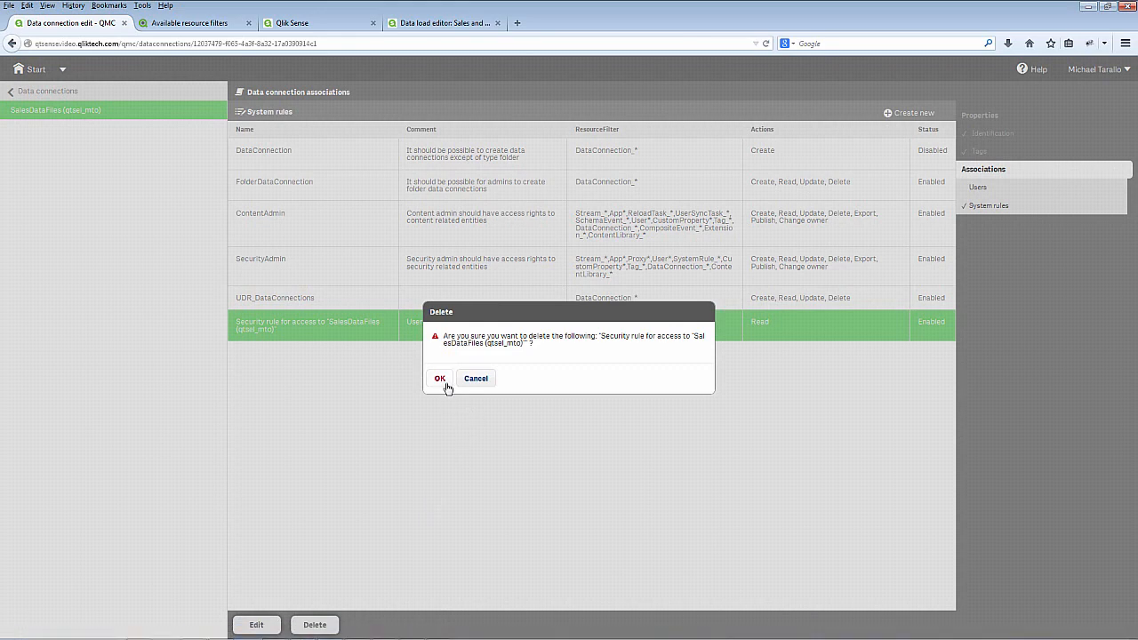
click(440, 380)
Reload the Test2 data load editor in the other browser to check its data connections, then return to the management console.
key(alt+Tab)
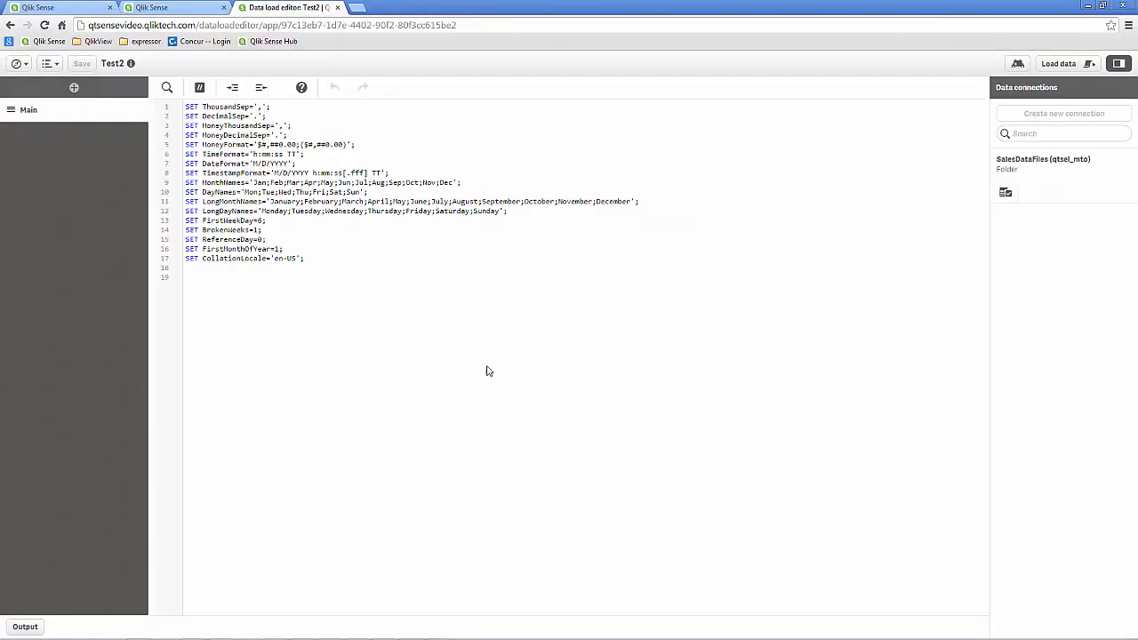
click(44, 25)
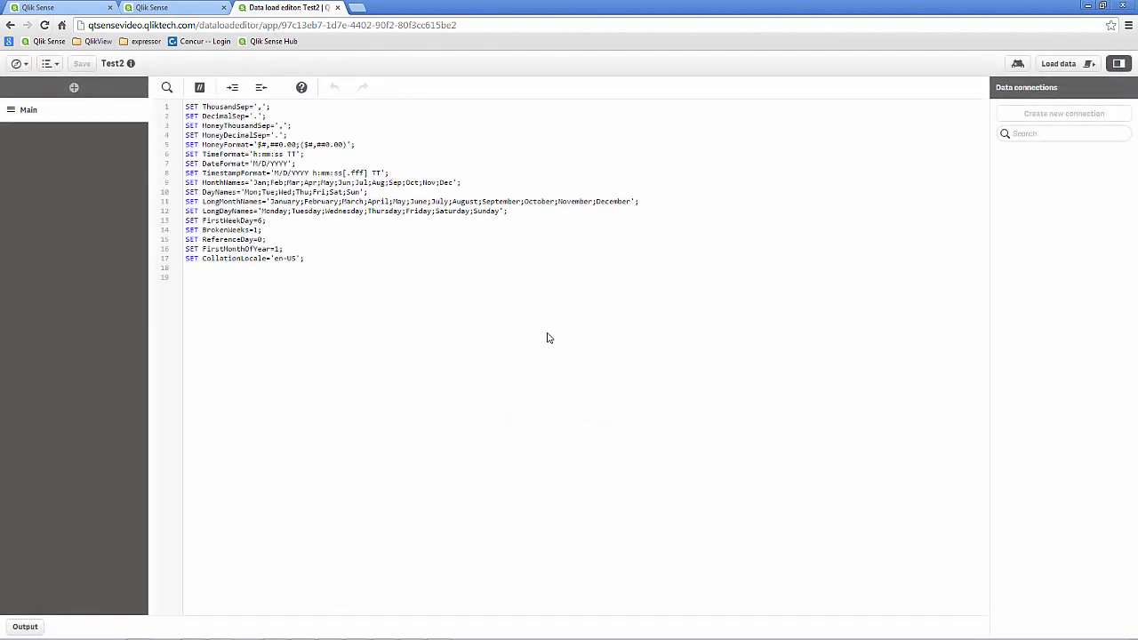
key(alt+Tab)
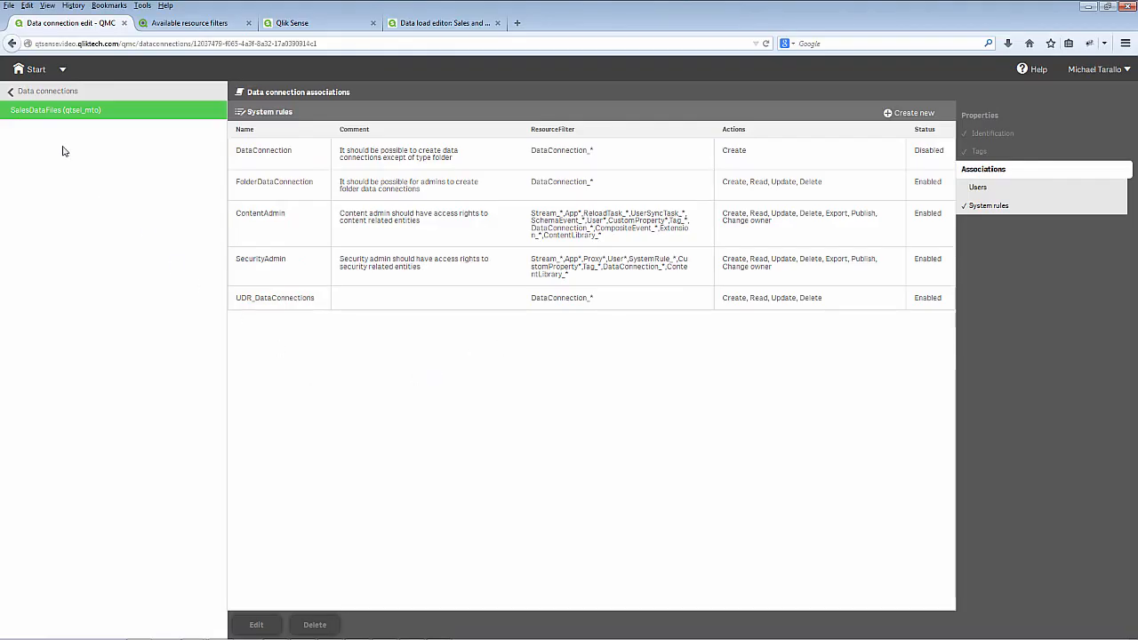
Create a new security rule in the management console using the Data connection access rule template.
click(32, 69)
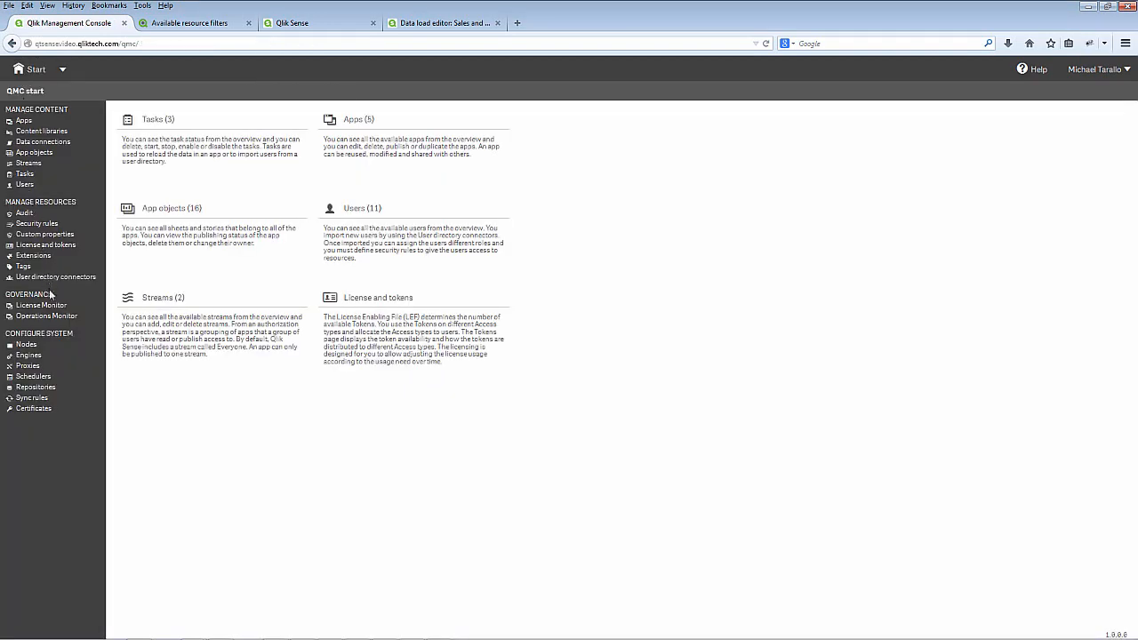
click(53, 225)
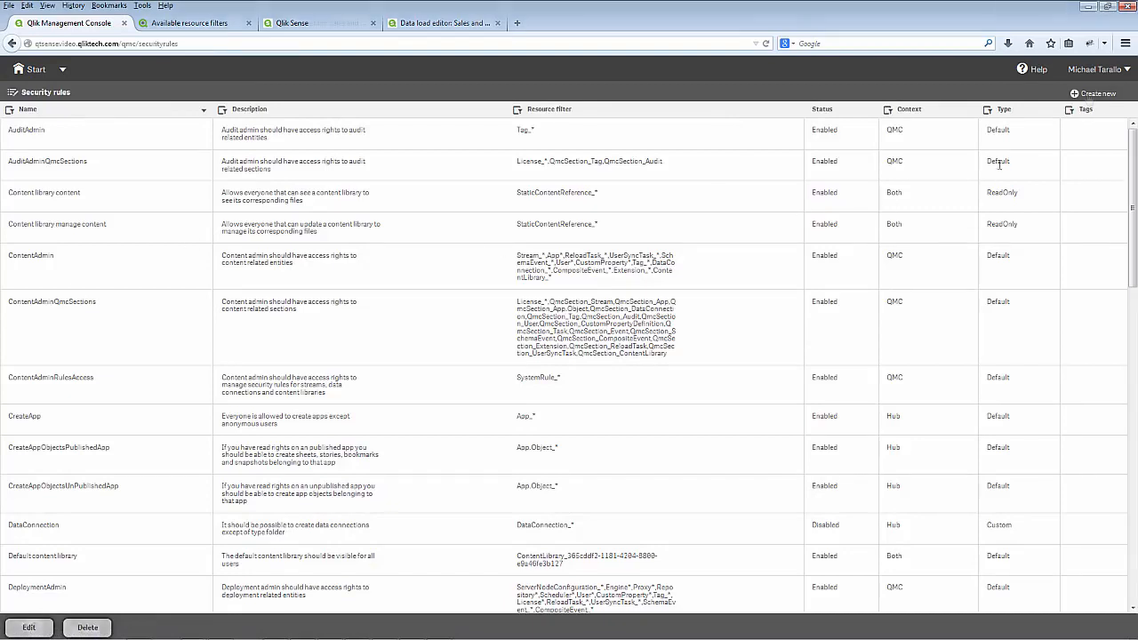
click(1096, 94)
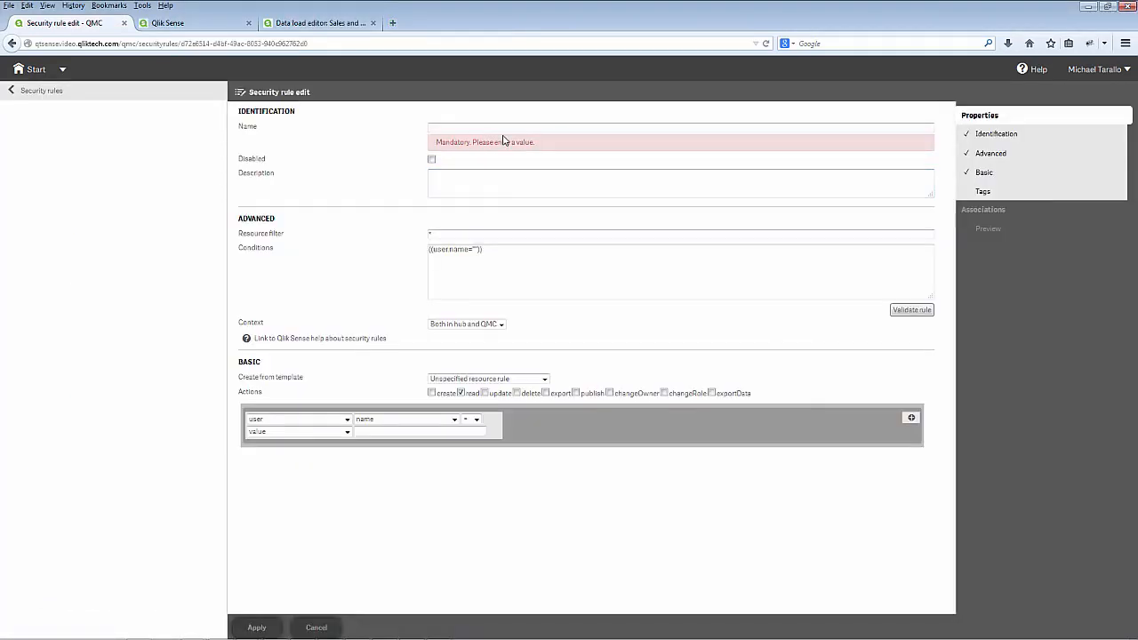
click(487, 382)
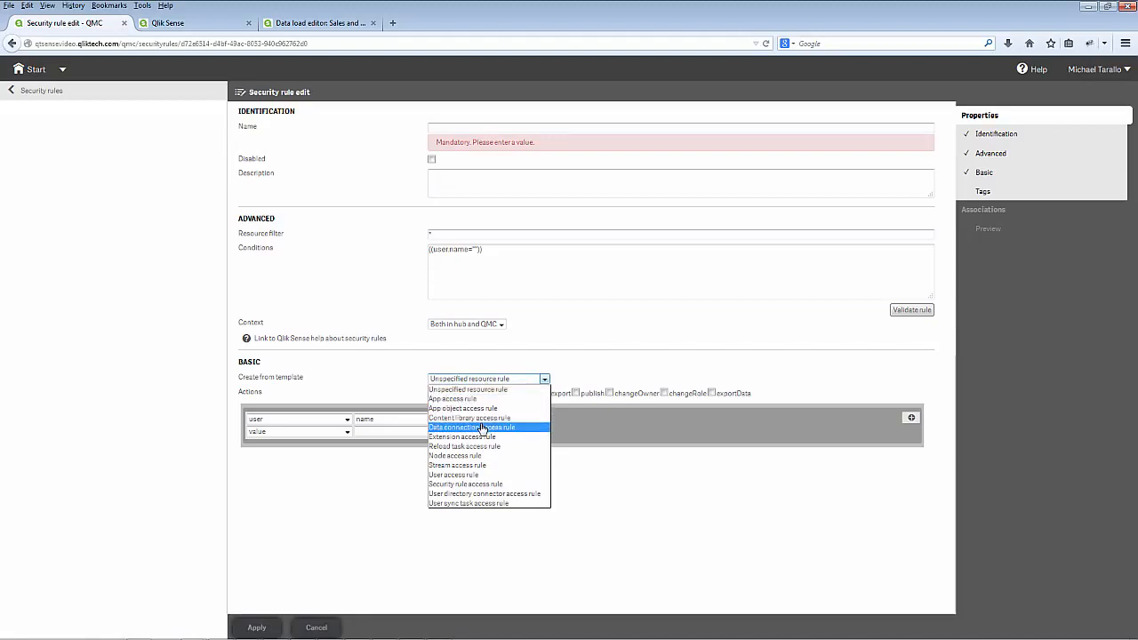
click(485, 428)
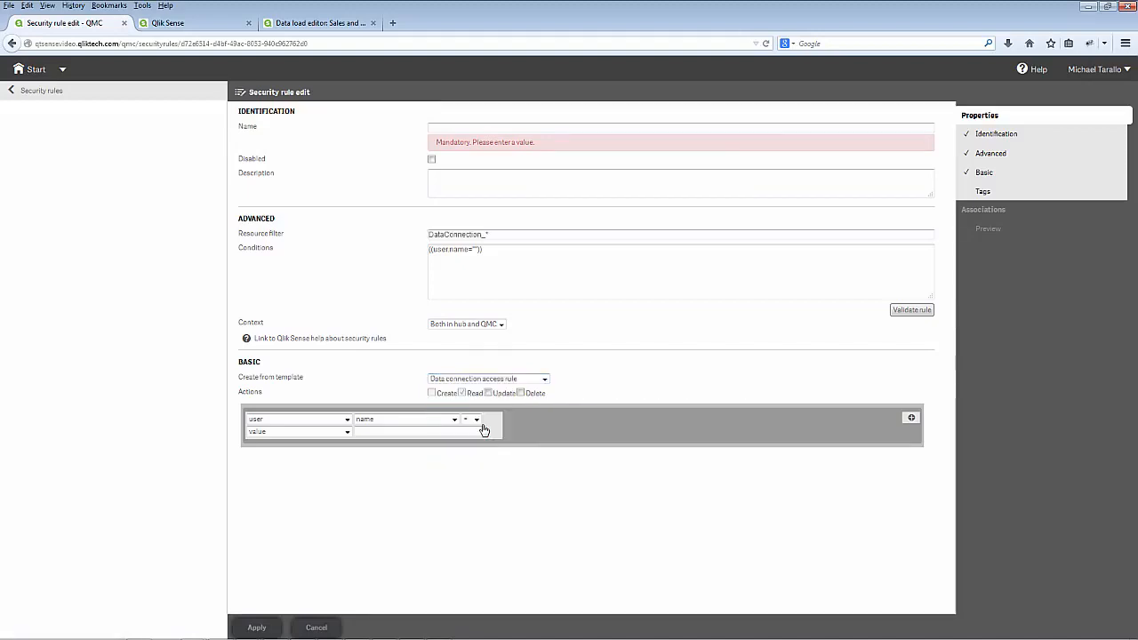
Name the new security rule UDR_DataConnections_Sales.
click(438, 127)
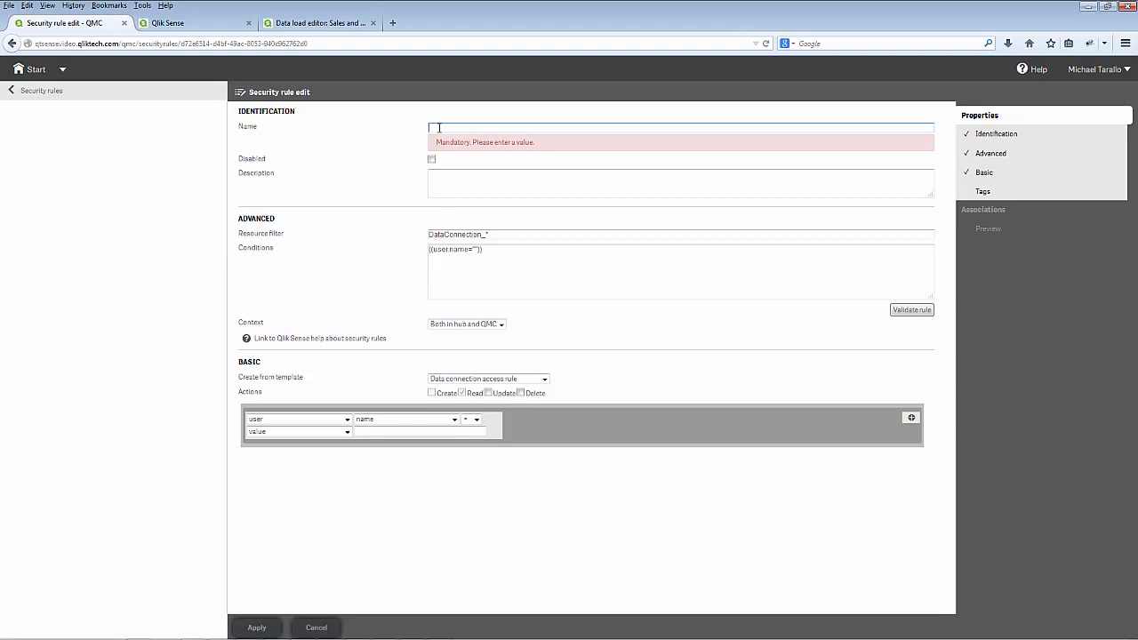
text(UDR_)
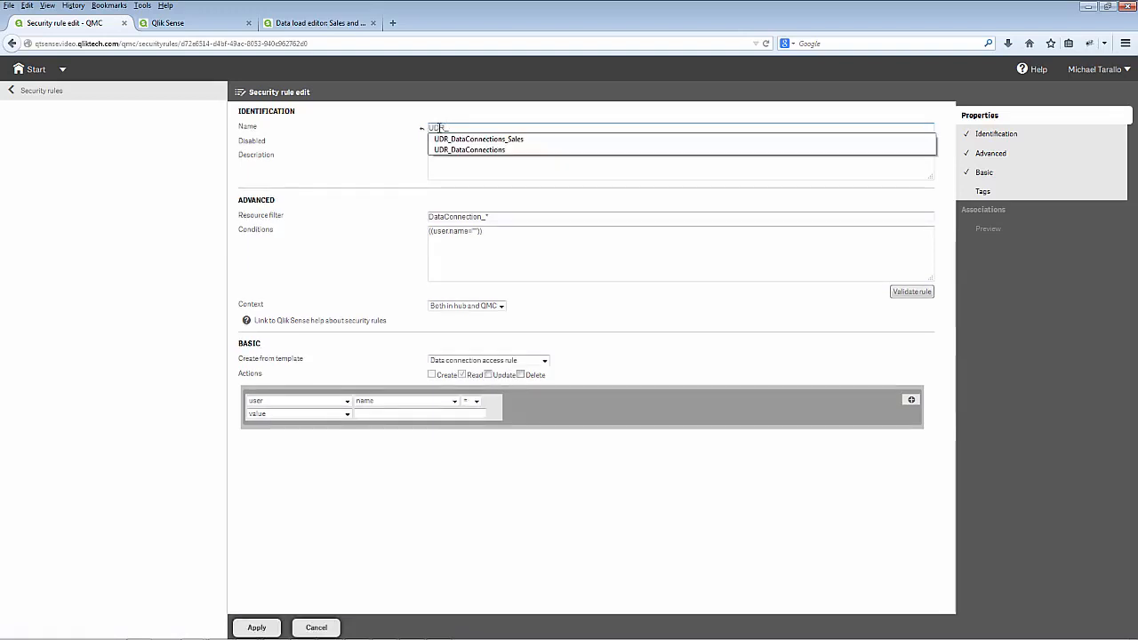
key(Down)
key(Return)
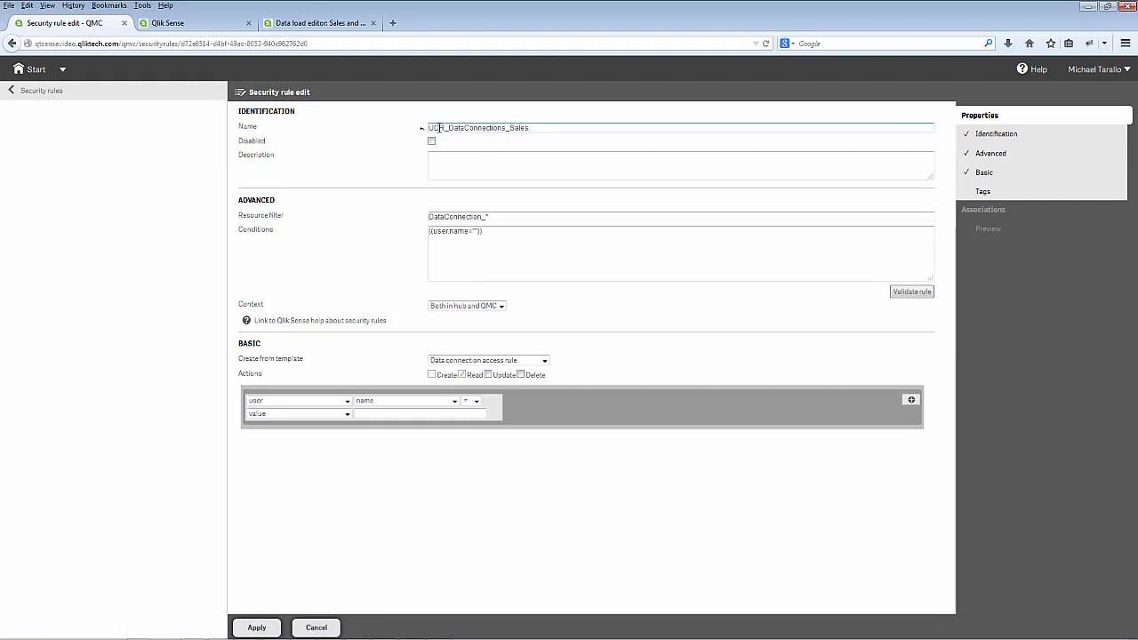
click(458, 157)
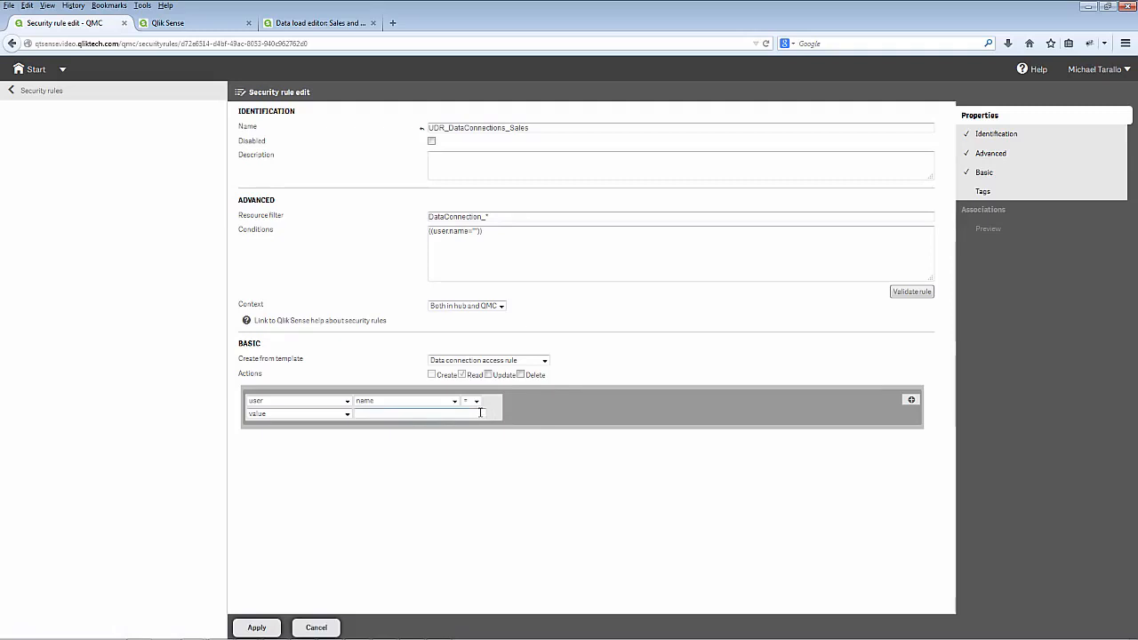
Set the rule's first condition to user group = SG-QTSenseVideoGroup.
click(364, 406)
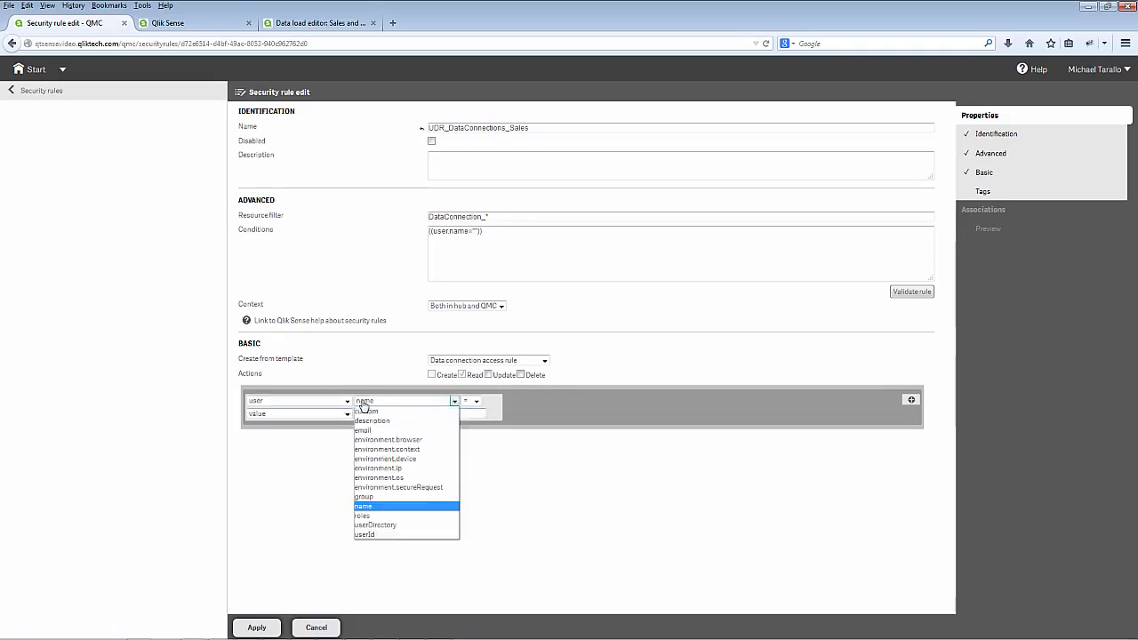
click(382, 501)
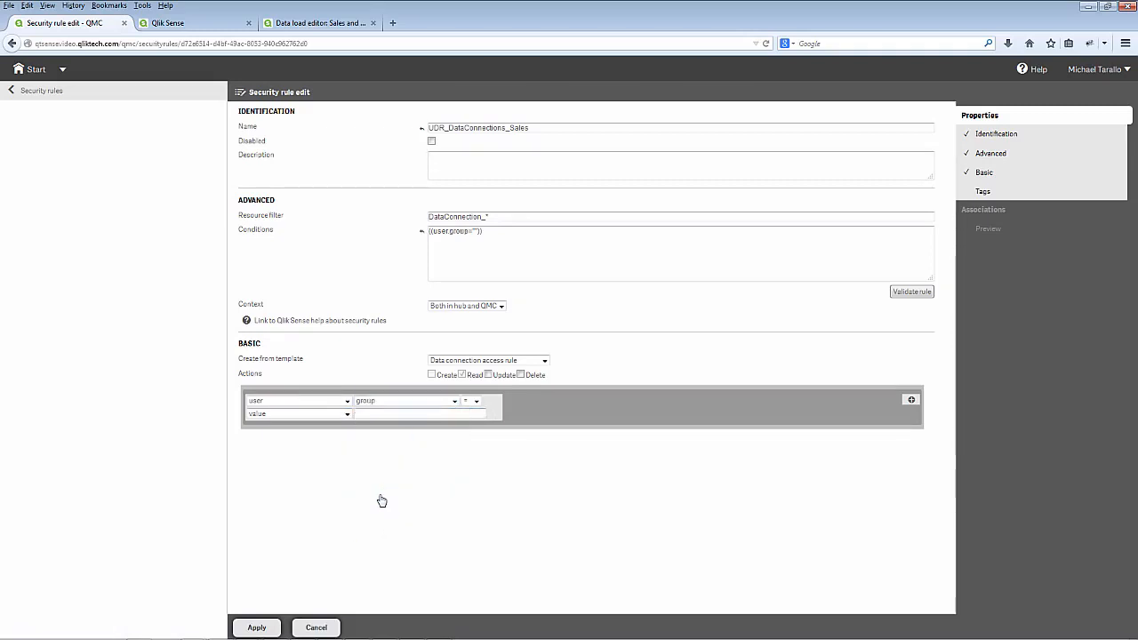
click(427, 413)
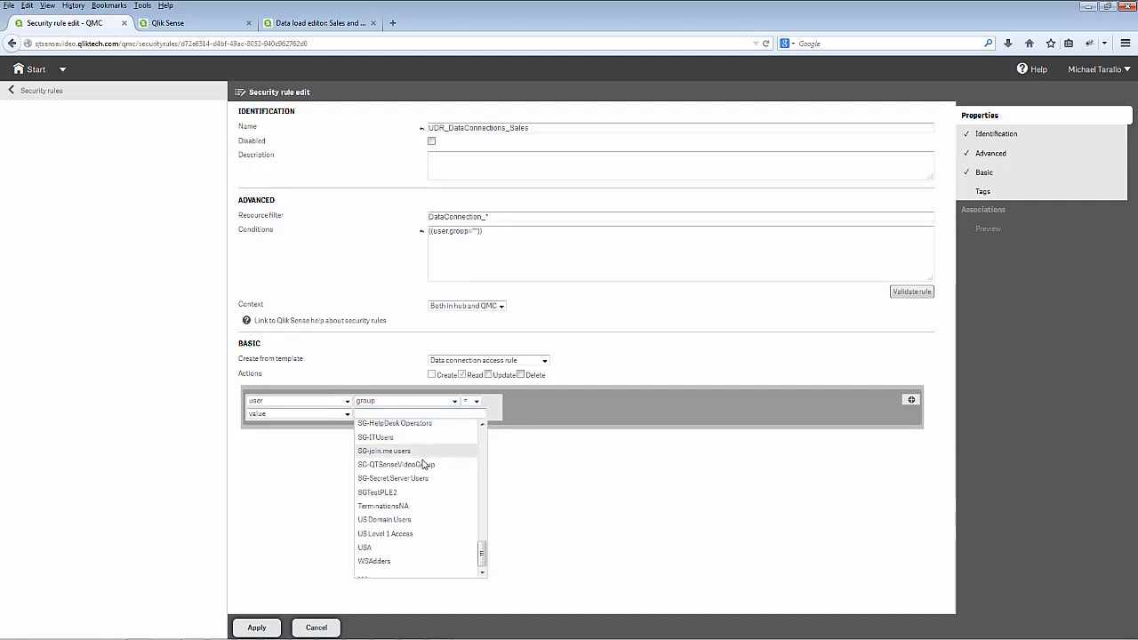
click(420, 465)
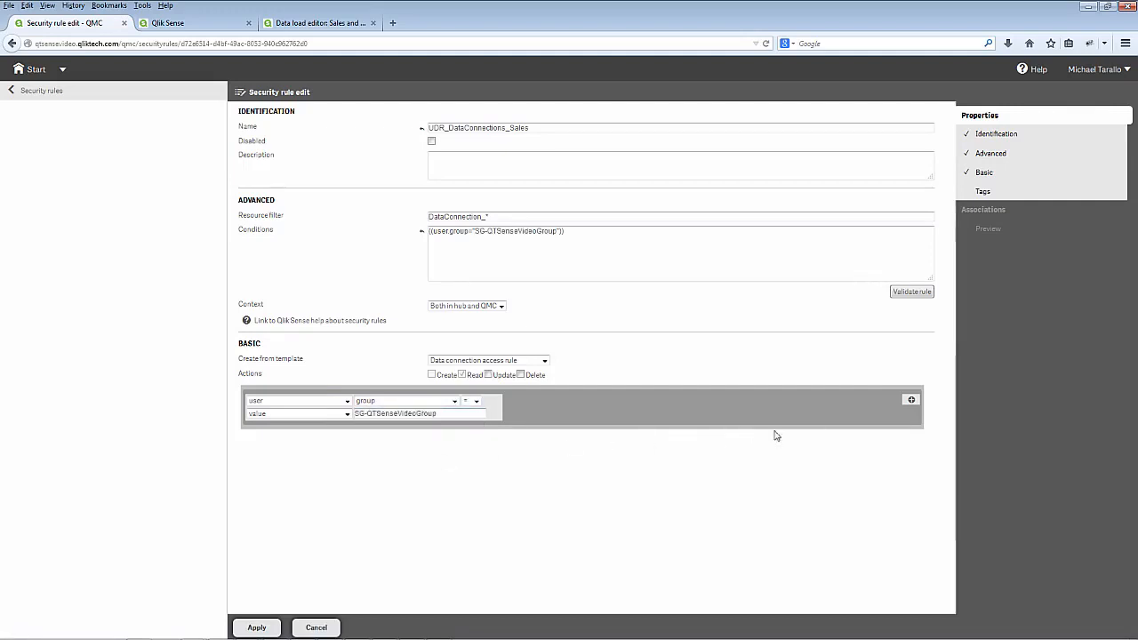
Add a second, ungrouped condition joined with AND that requires the DataConnection name to equal MS Access DB (qtsel_mto).
click(912, 401)
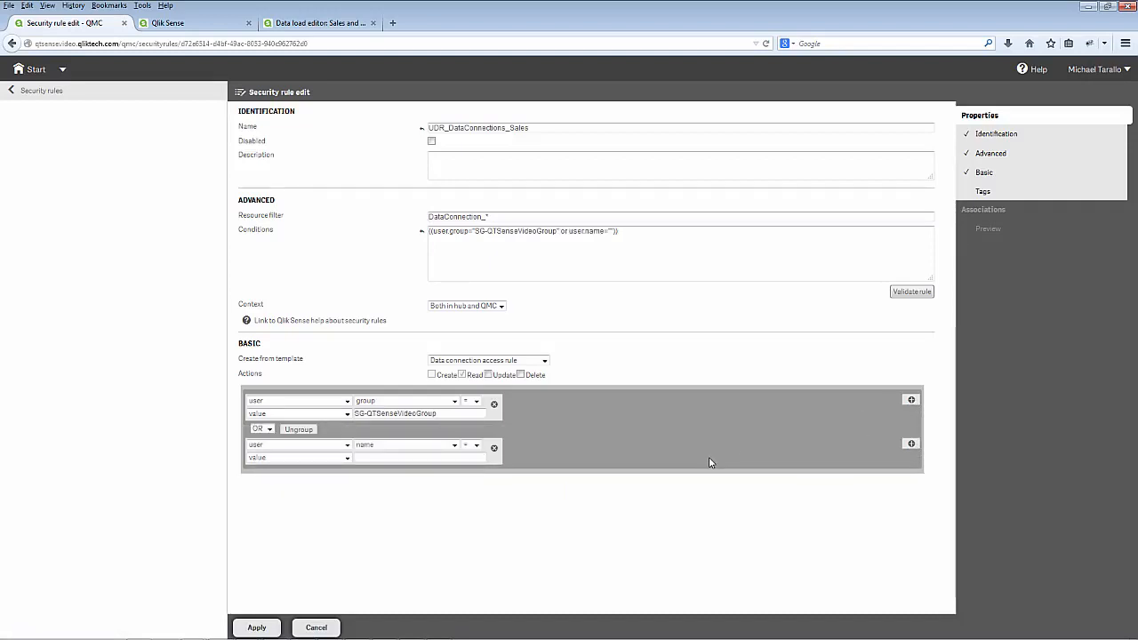
click(298, 429)
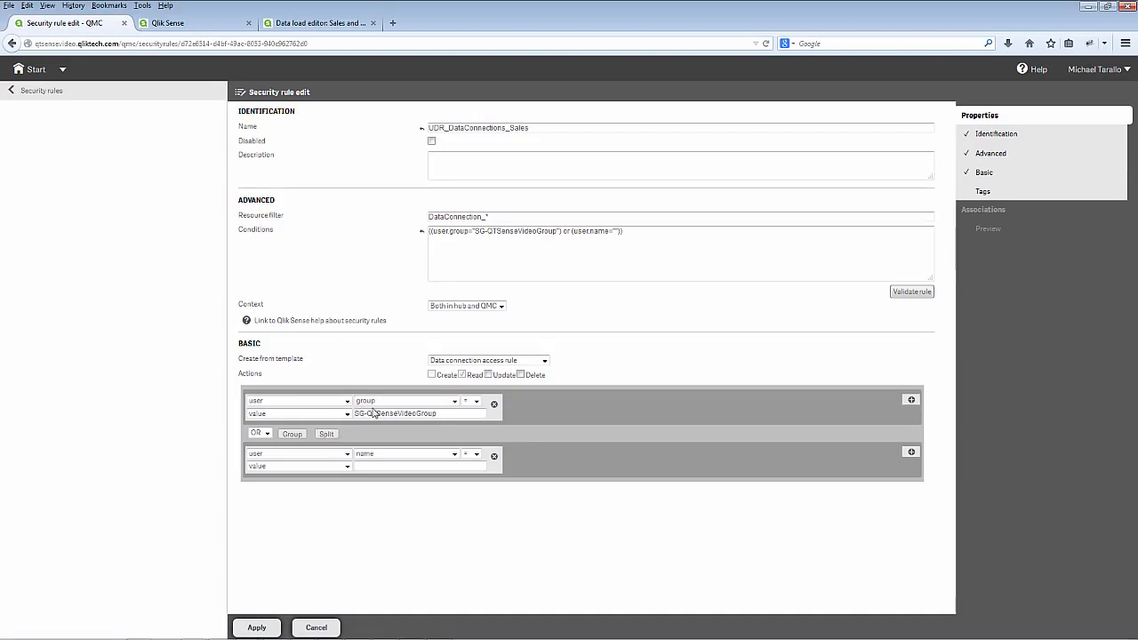
click(261, 433)
click(258, 443)
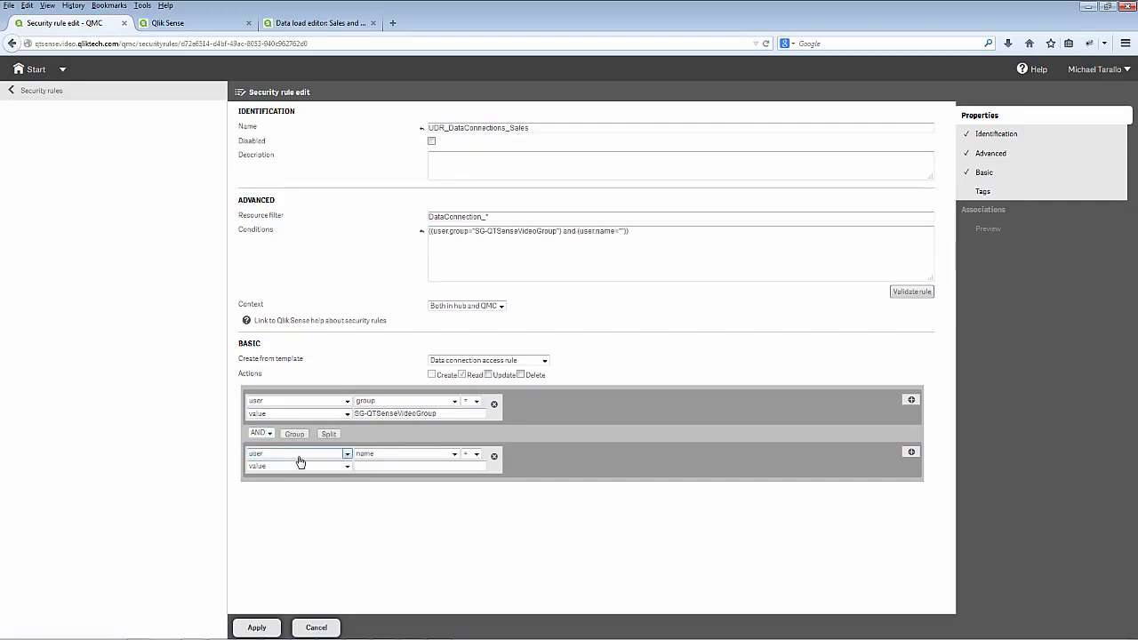
click(298, 456)
click(307, 473)
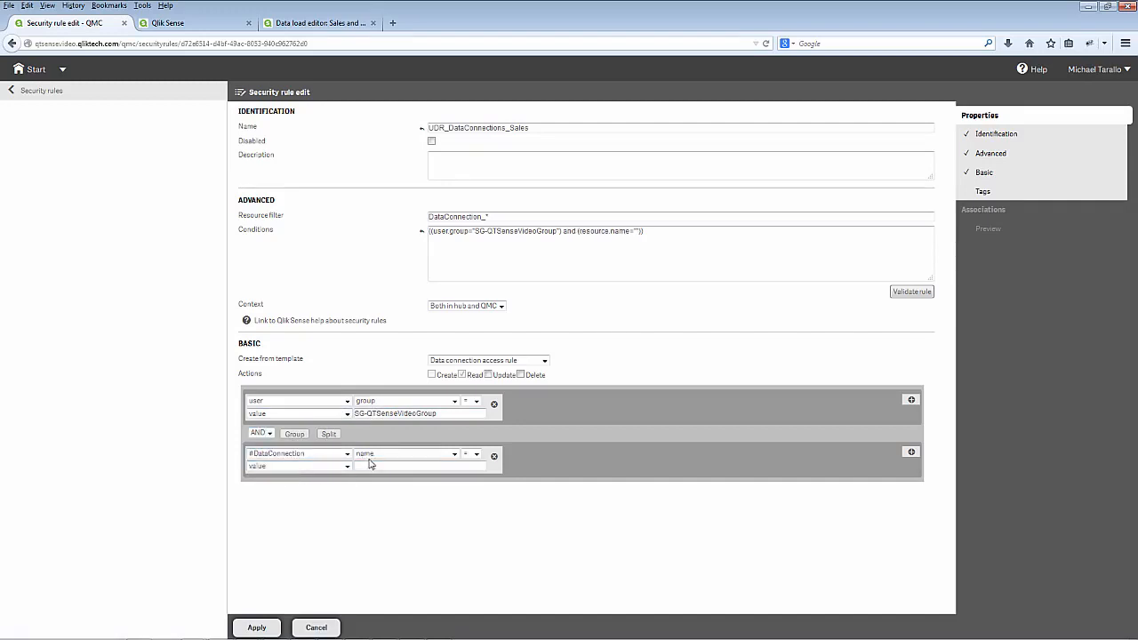
click(369, 466)
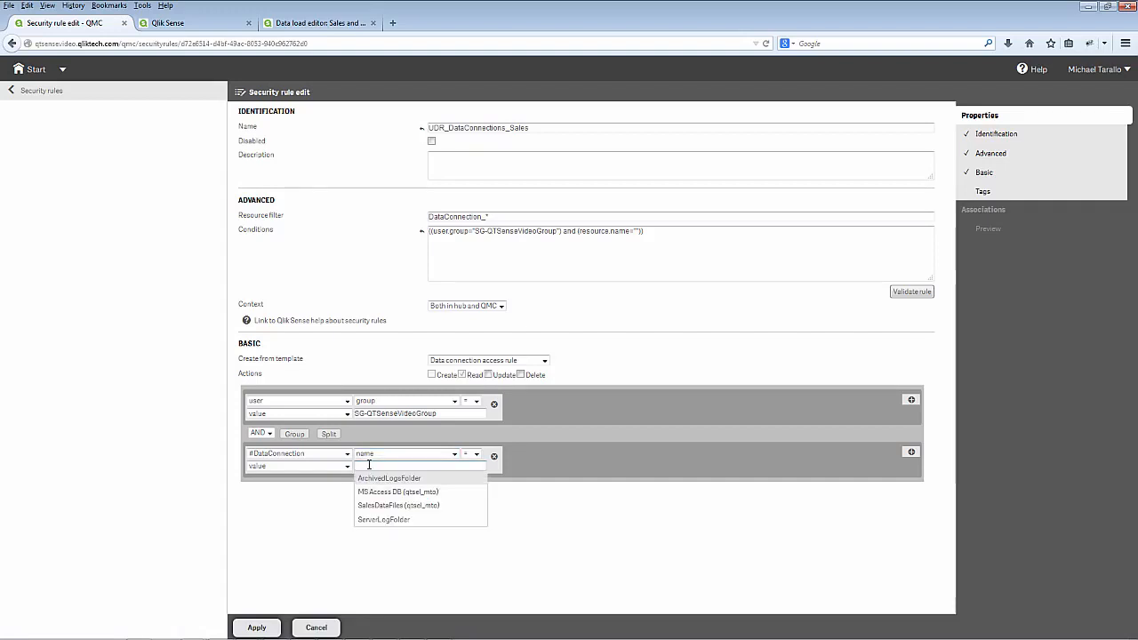
click(378, 491)
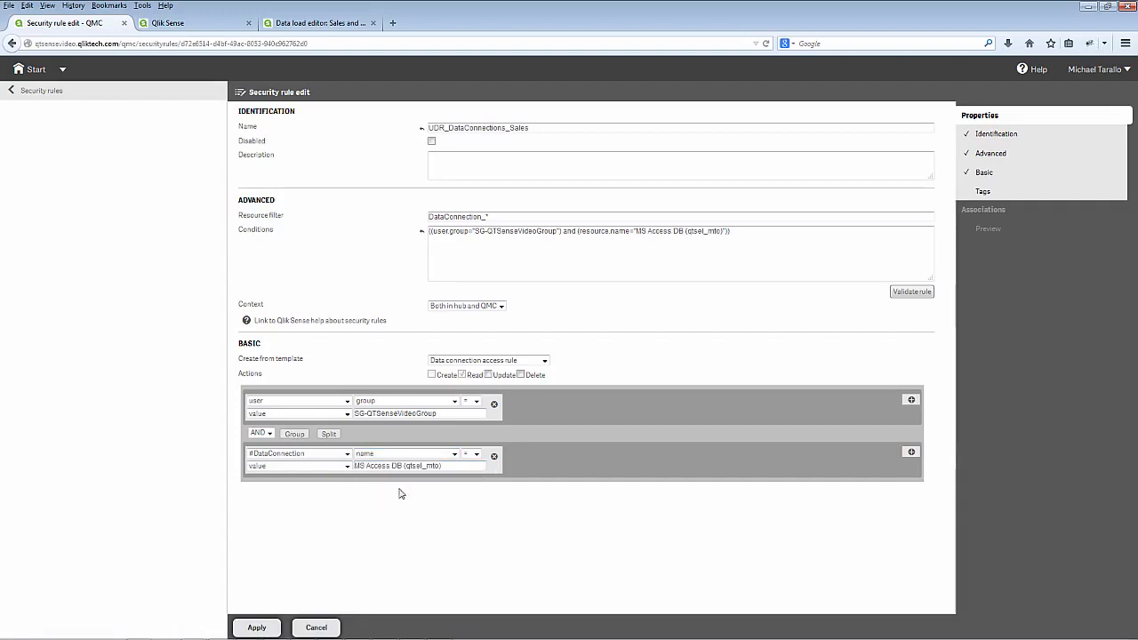
Add an OR condition to the MS Access DB group for DataConnection name = SalesDataFiles (qtsel_mto), and apply the rule.
click(912, 453)
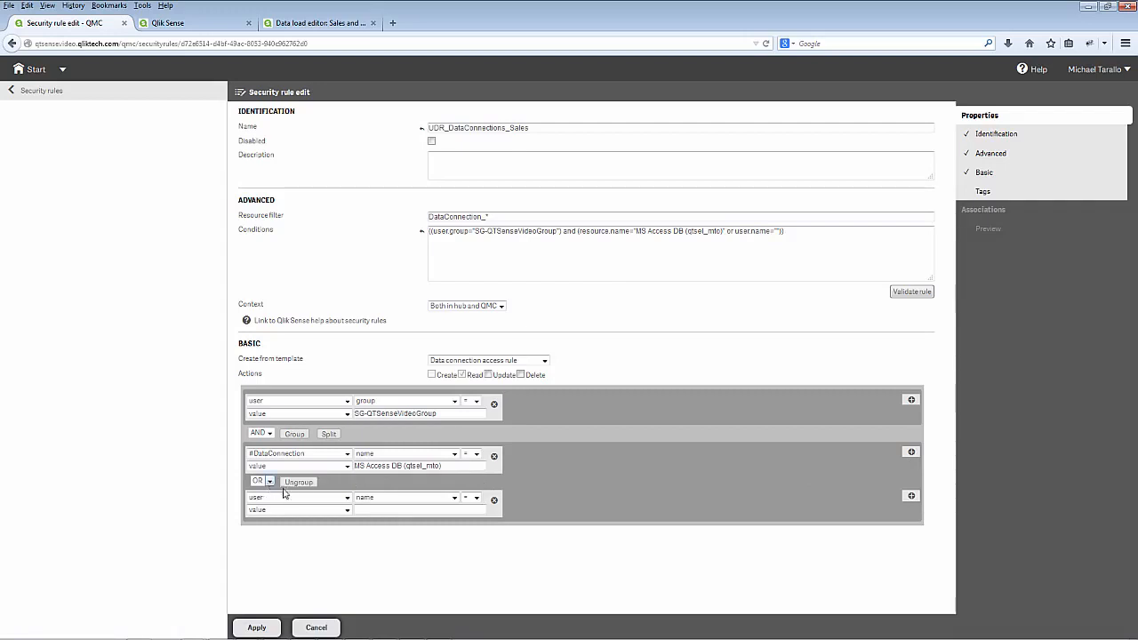
click(345, 499)
click(329, 518)
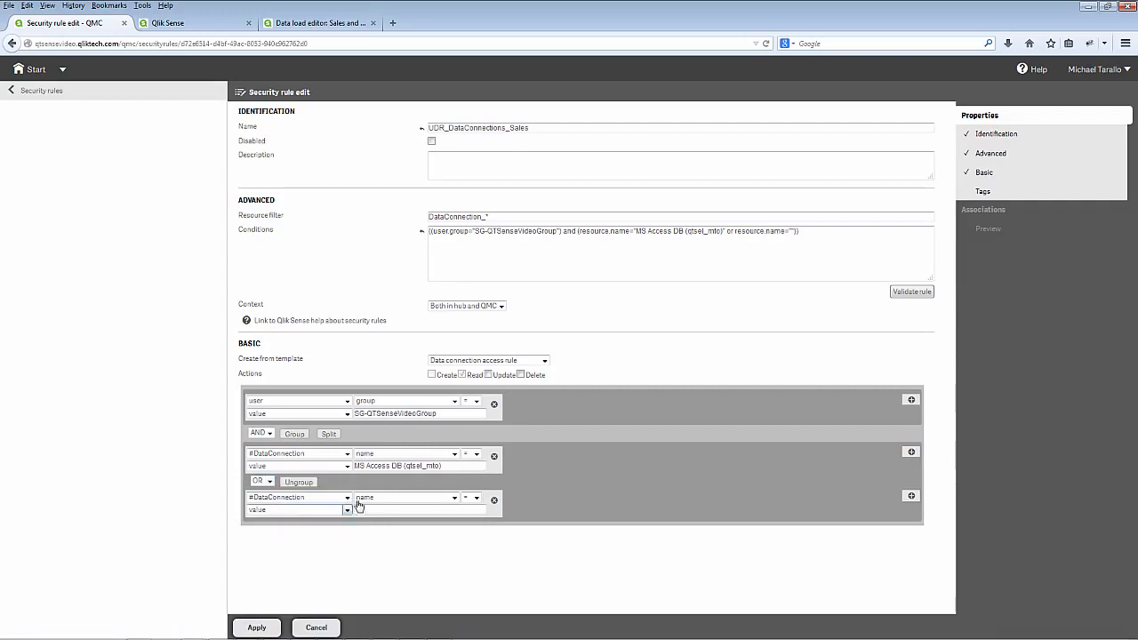
click(365, 511)
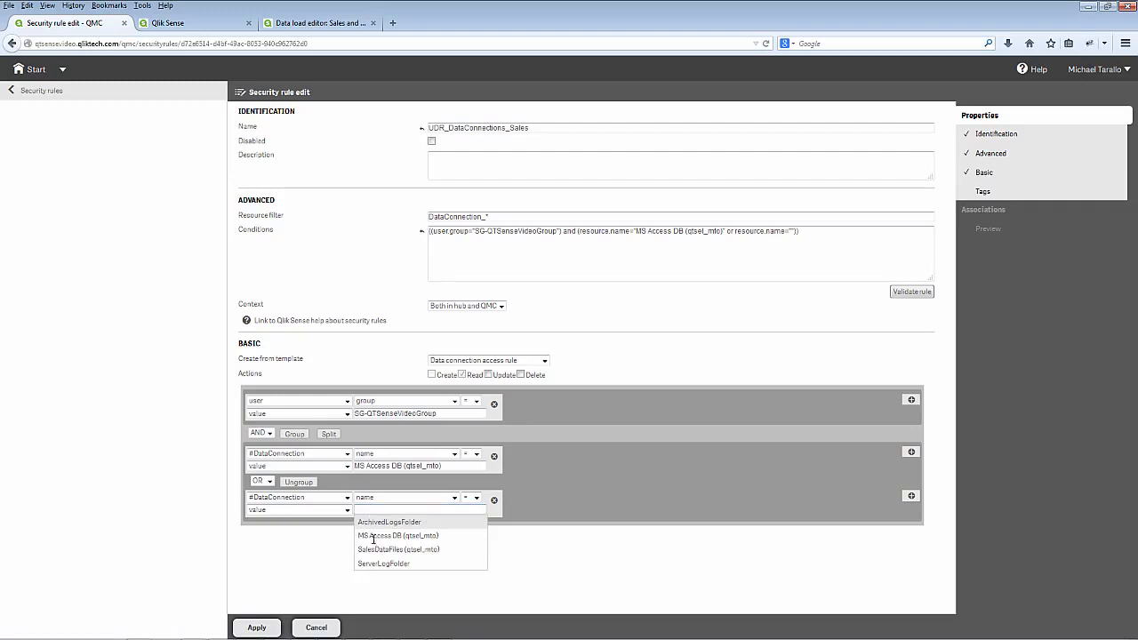
click(380, 549)
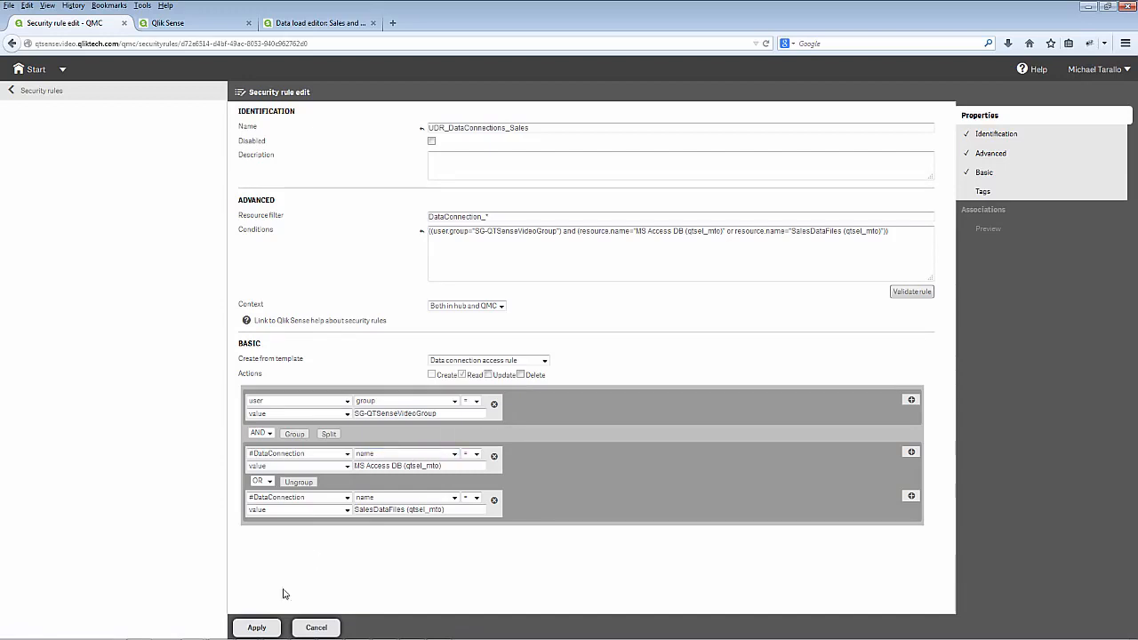
click(270, 630)
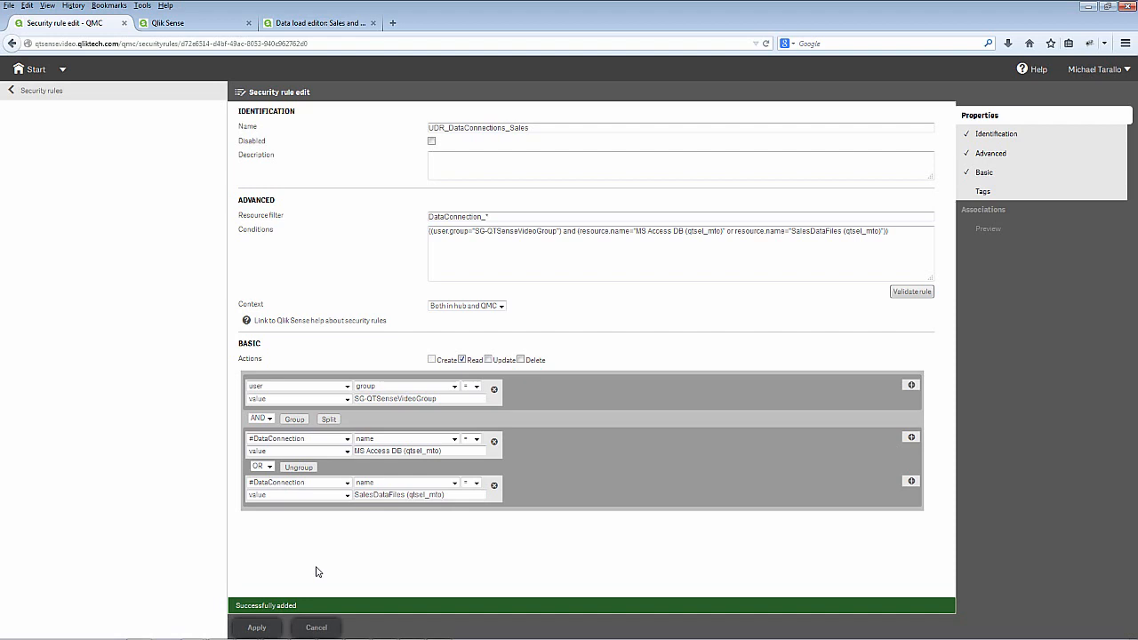
Switch to Internet Explorer and reload the other user's data load editor to check the available data connections.
key(alt+Tab)
key(alt+Tab)
key(alt+Tab)
key(alt+Tab)
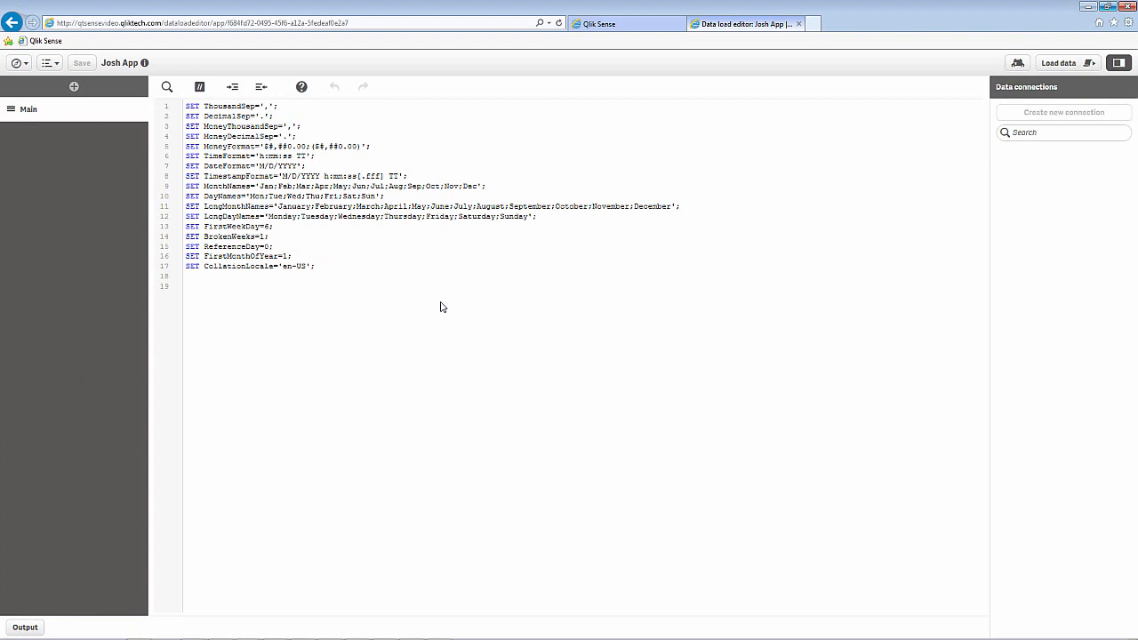
click(558, 23)
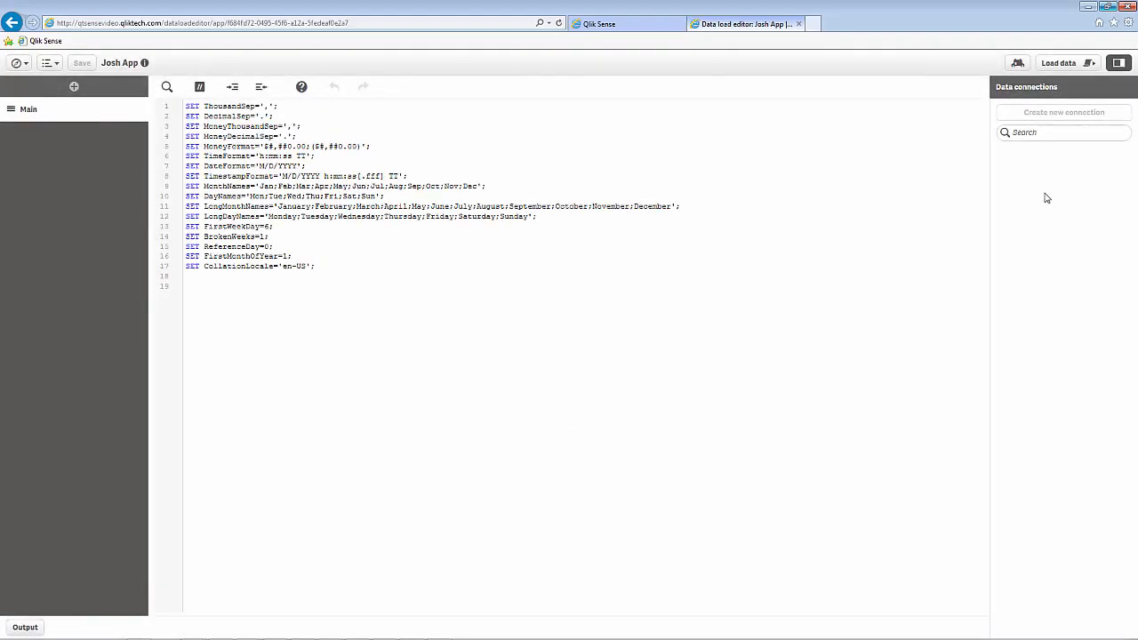
Switch to Chrome and check which data connections are available in the Test2 data load editor.
key(alt+Tab)
key(alt+Tab)
key(alt+Tab)
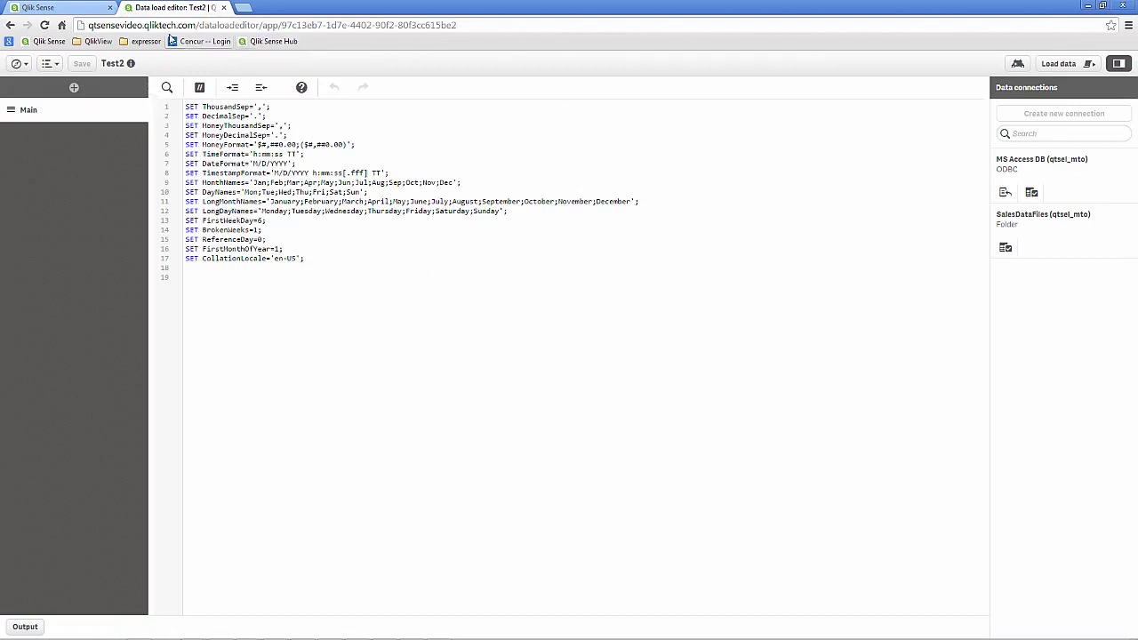
Restart Chrome to end the current session and log in to the Qlik Sense hub as QTSenseVideoUser1.
click(44, 25)
click(71, 9)
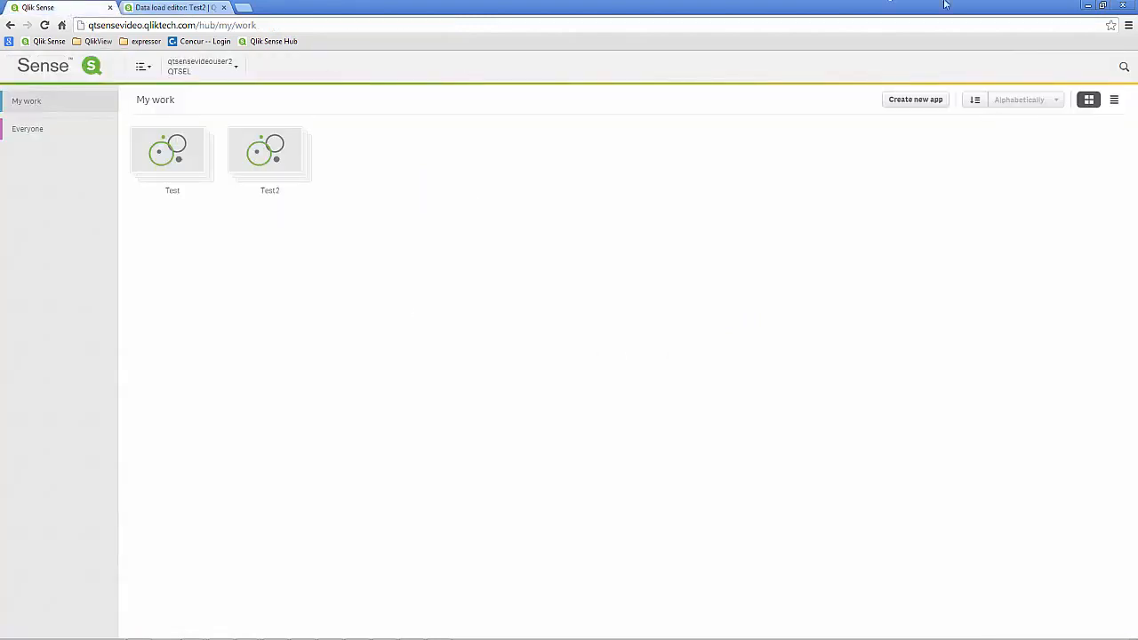
click(1114, 6)
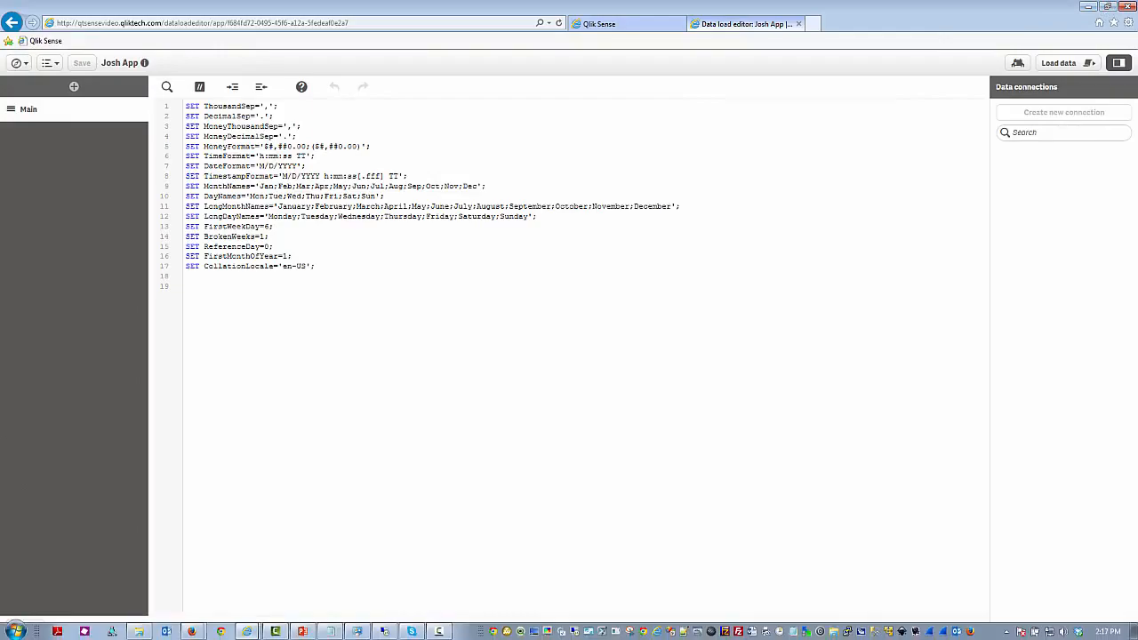
click(226, 634)
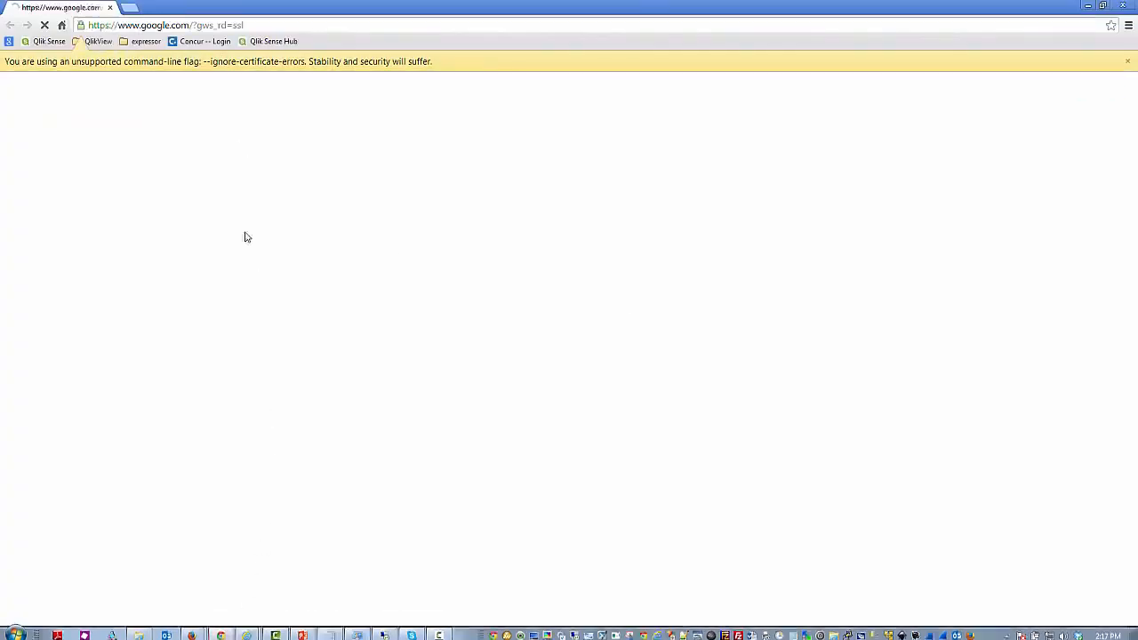
click(271, 44)
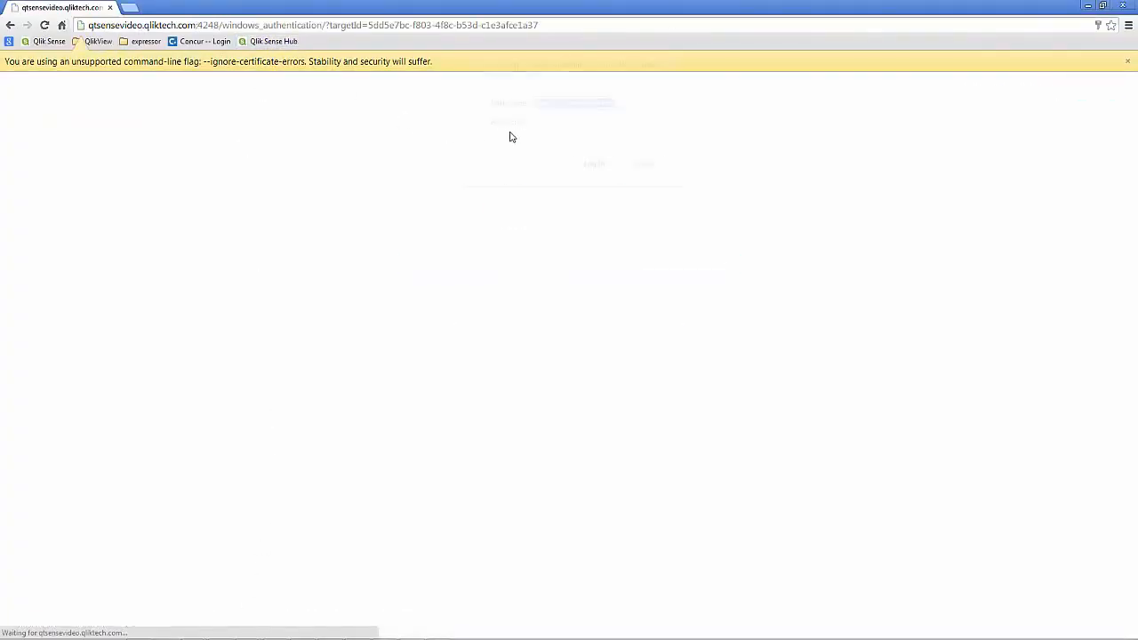
click(622, 109)
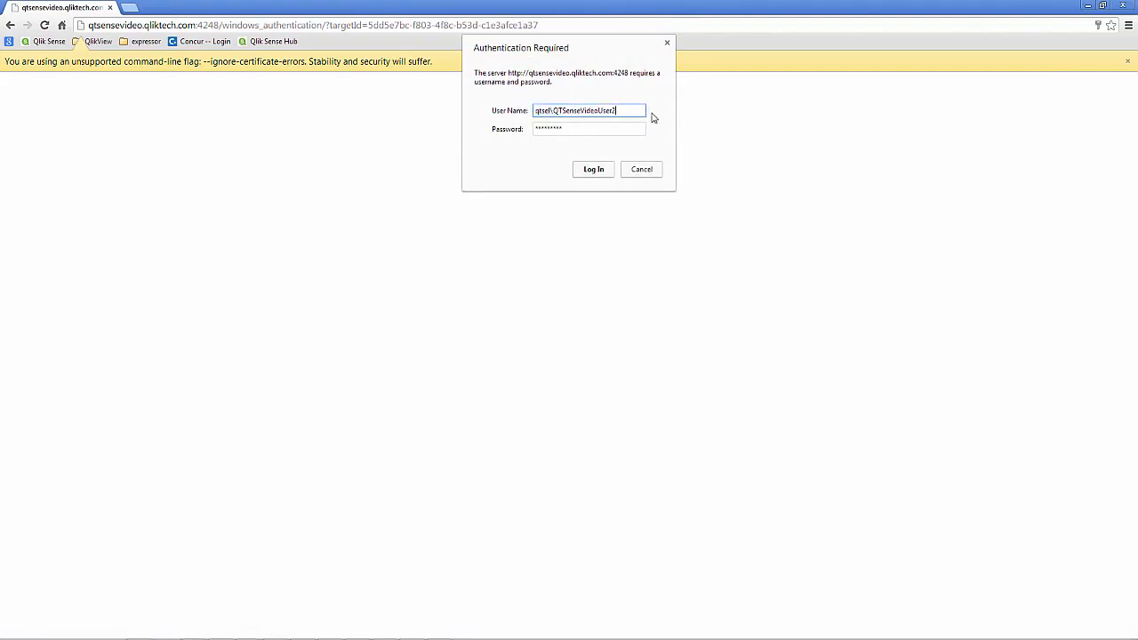
click(602, 169)
click(1127, 61)
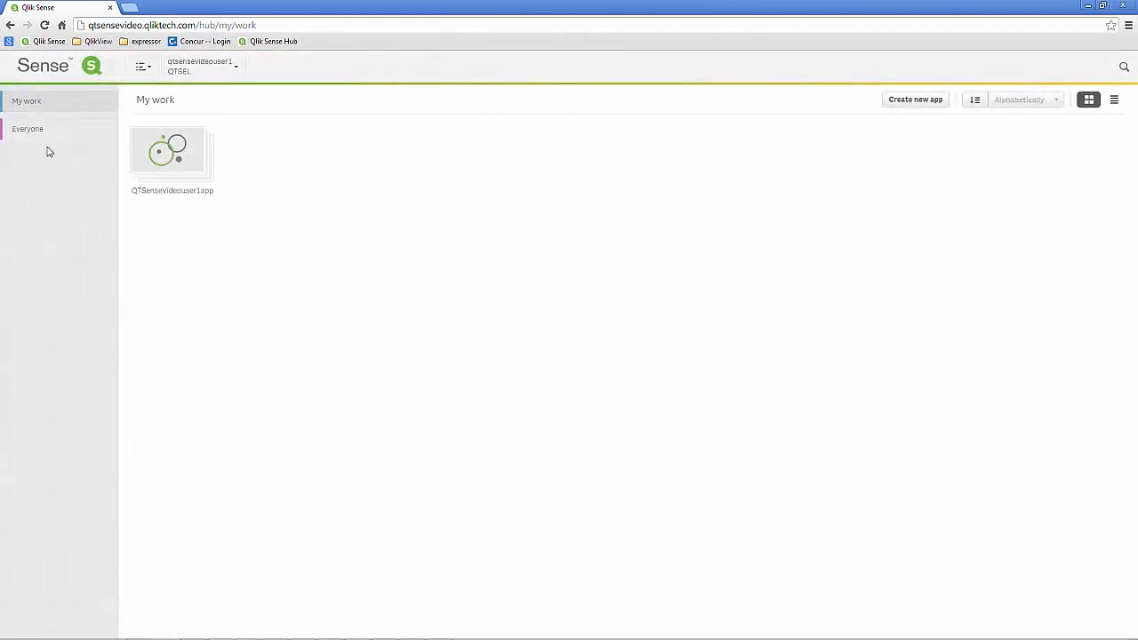
Open QTSenseVideouser1app in the data load editor and check its data connections, including the SalesDataFiles folder's file selection.
click(149, 152)
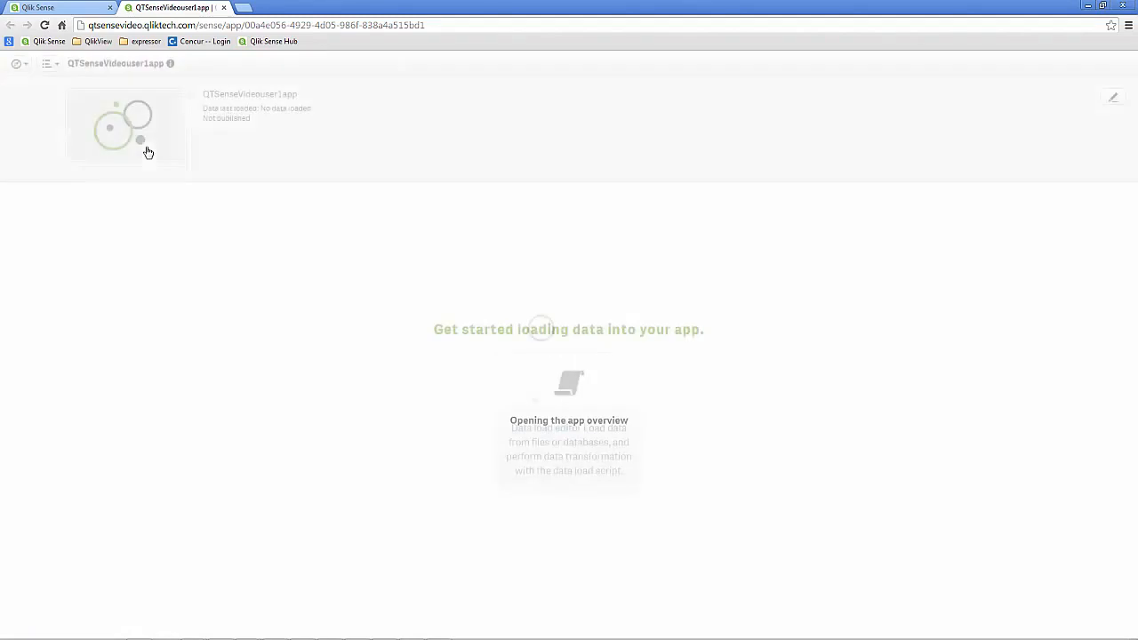
click(597, 438)
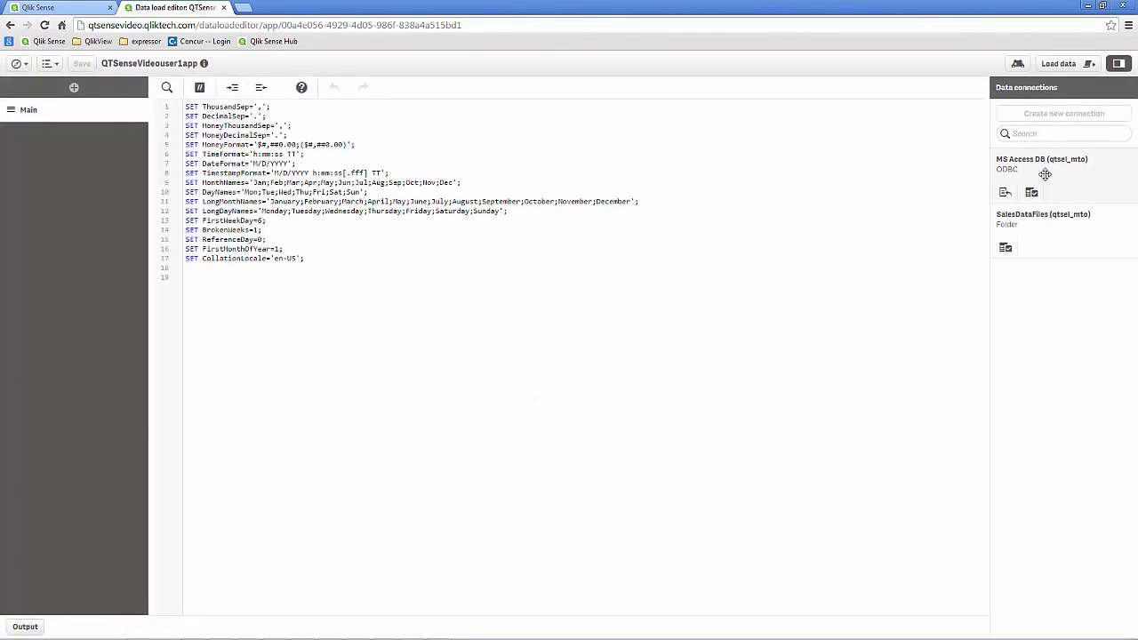
click(1006, 247)
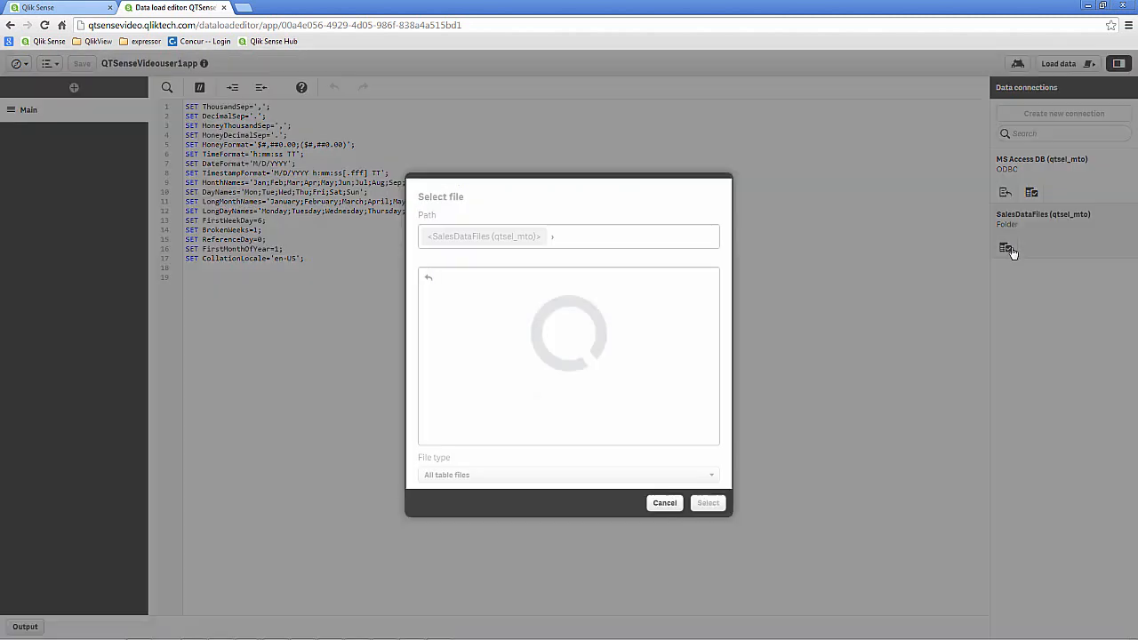
click(665, 504)
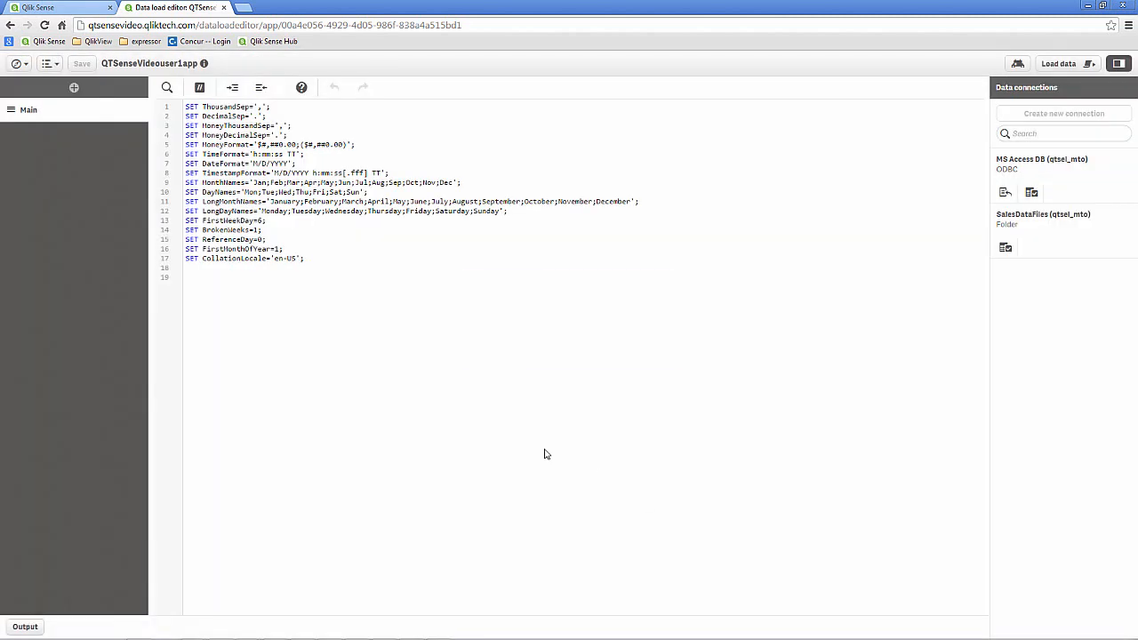
Switch to Firefox and reload the Sales and Profit Report data load editor to check the administrator's data connections.
key(alt+Tab)
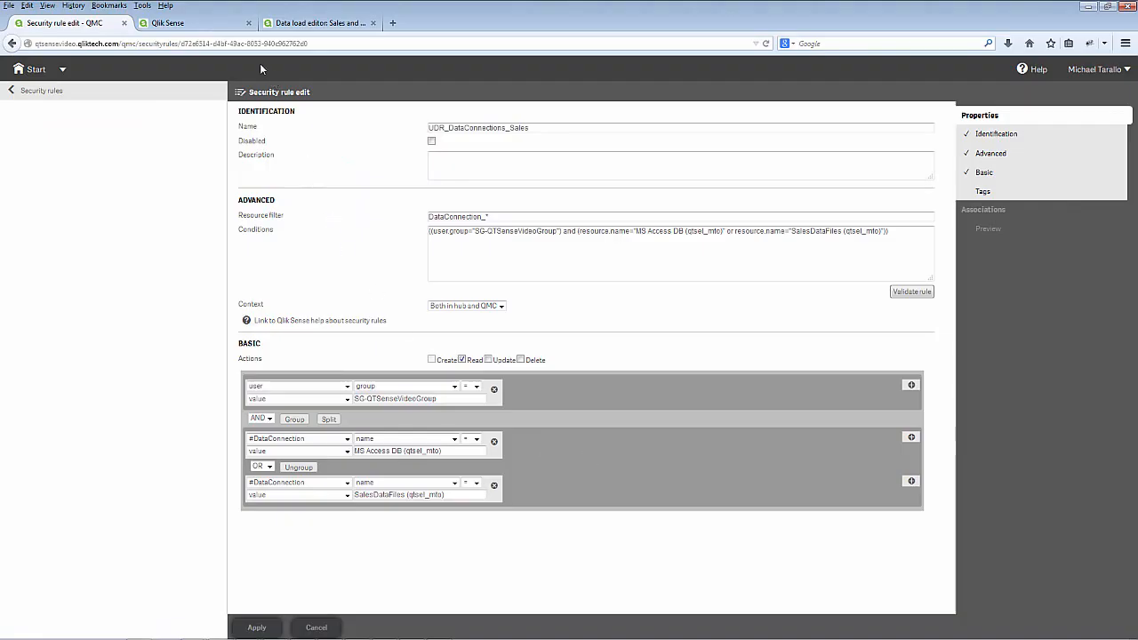
click(208, 30)
click(298, 23)
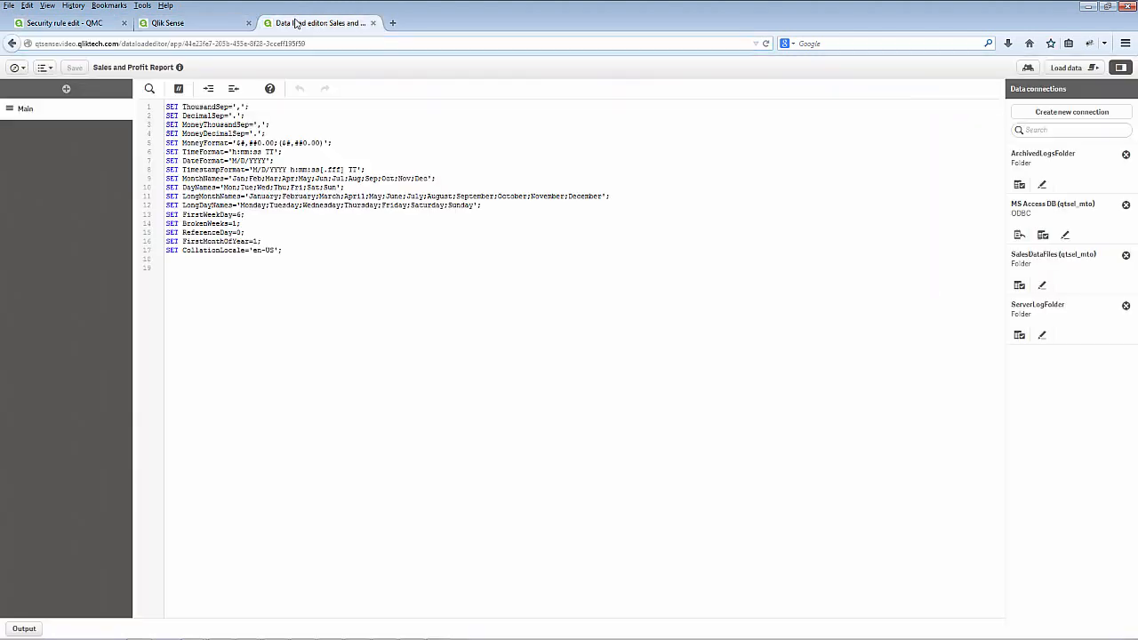
click(766, 44)
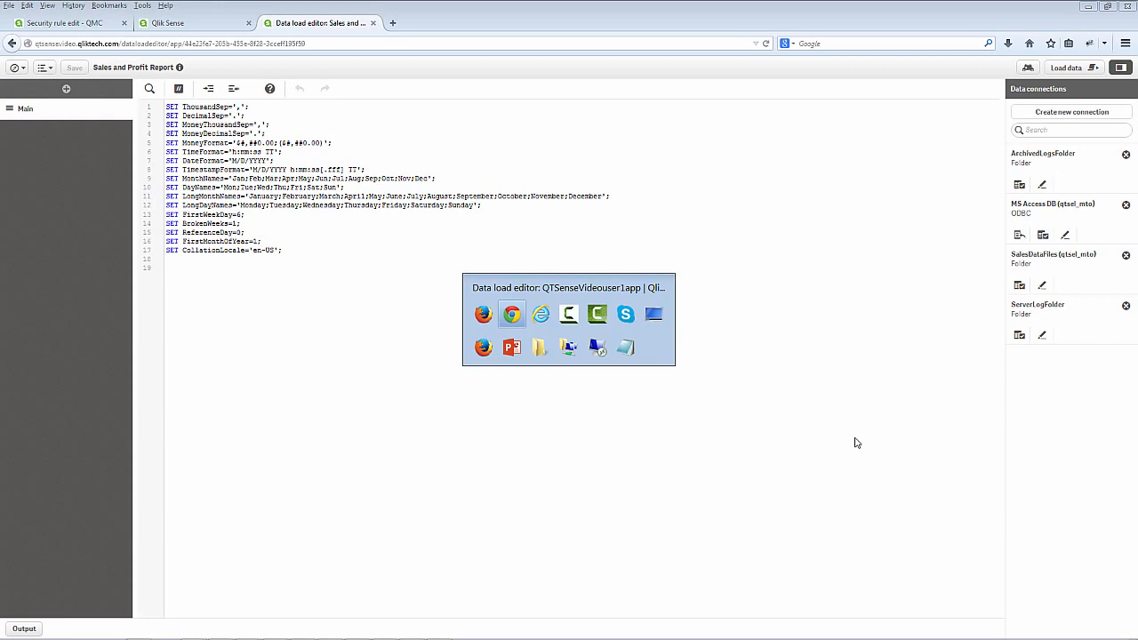
key(Escape)
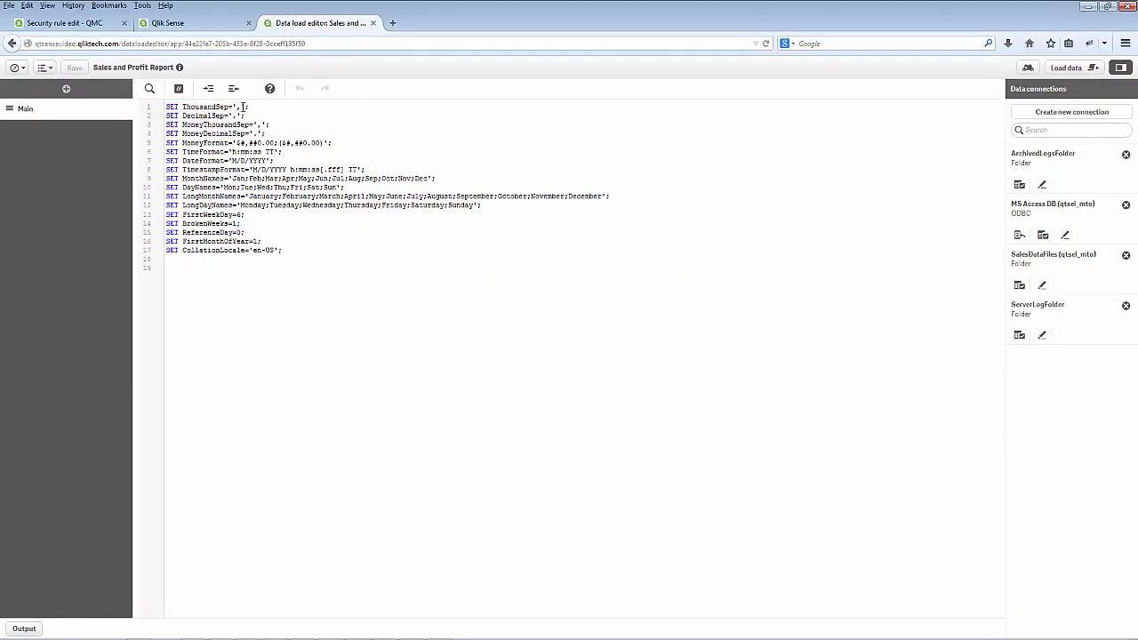
Leave the security rule editor and return to the Qlik Management Console start page.
click(66, 23)
click(28, 70)
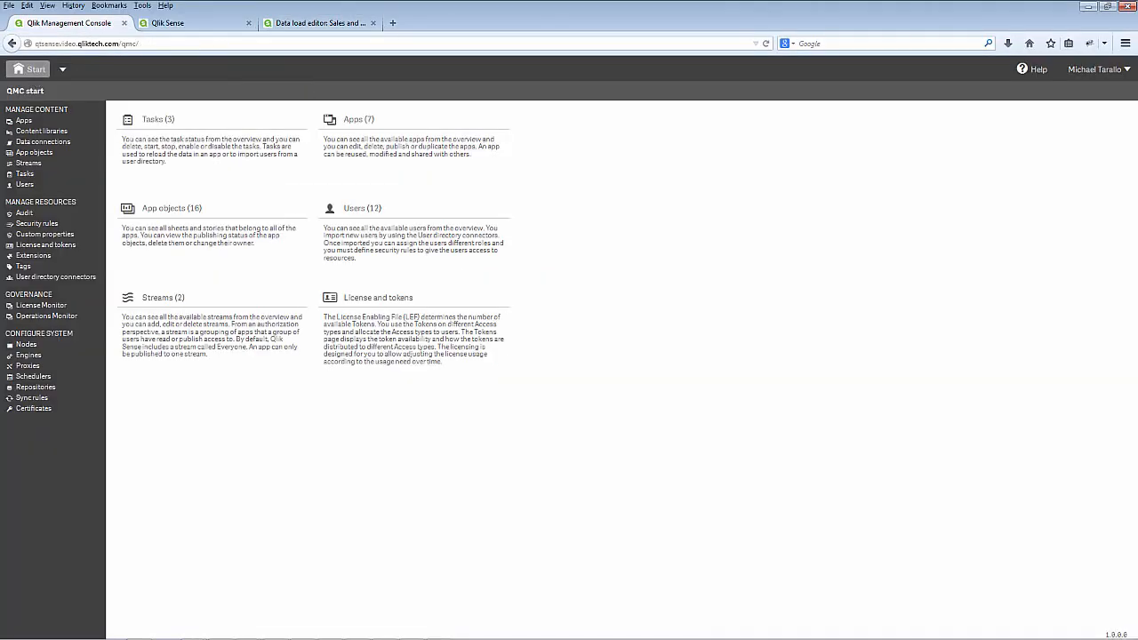